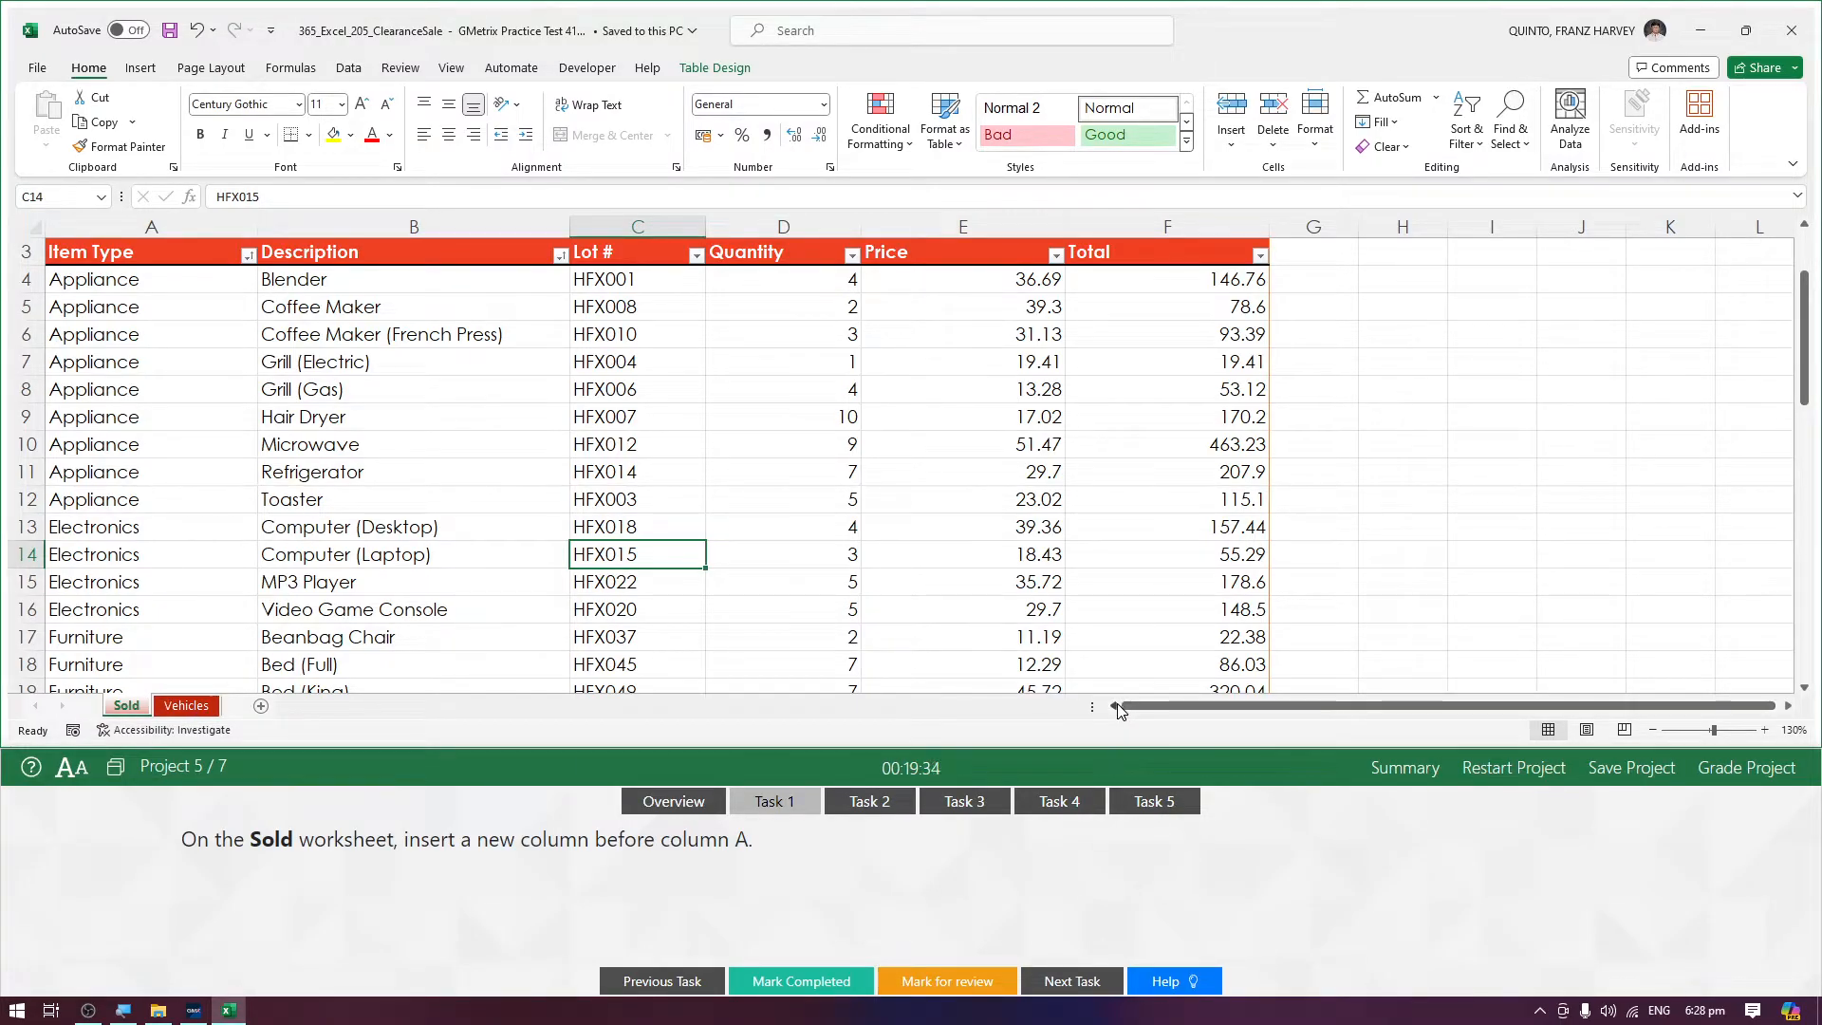
Insert a new sheet column before column A on the Sold worksheet
{"action": "scroll", "coordinate": [381, 612], "scroll_direction": "up", "scroll_amount": 1}
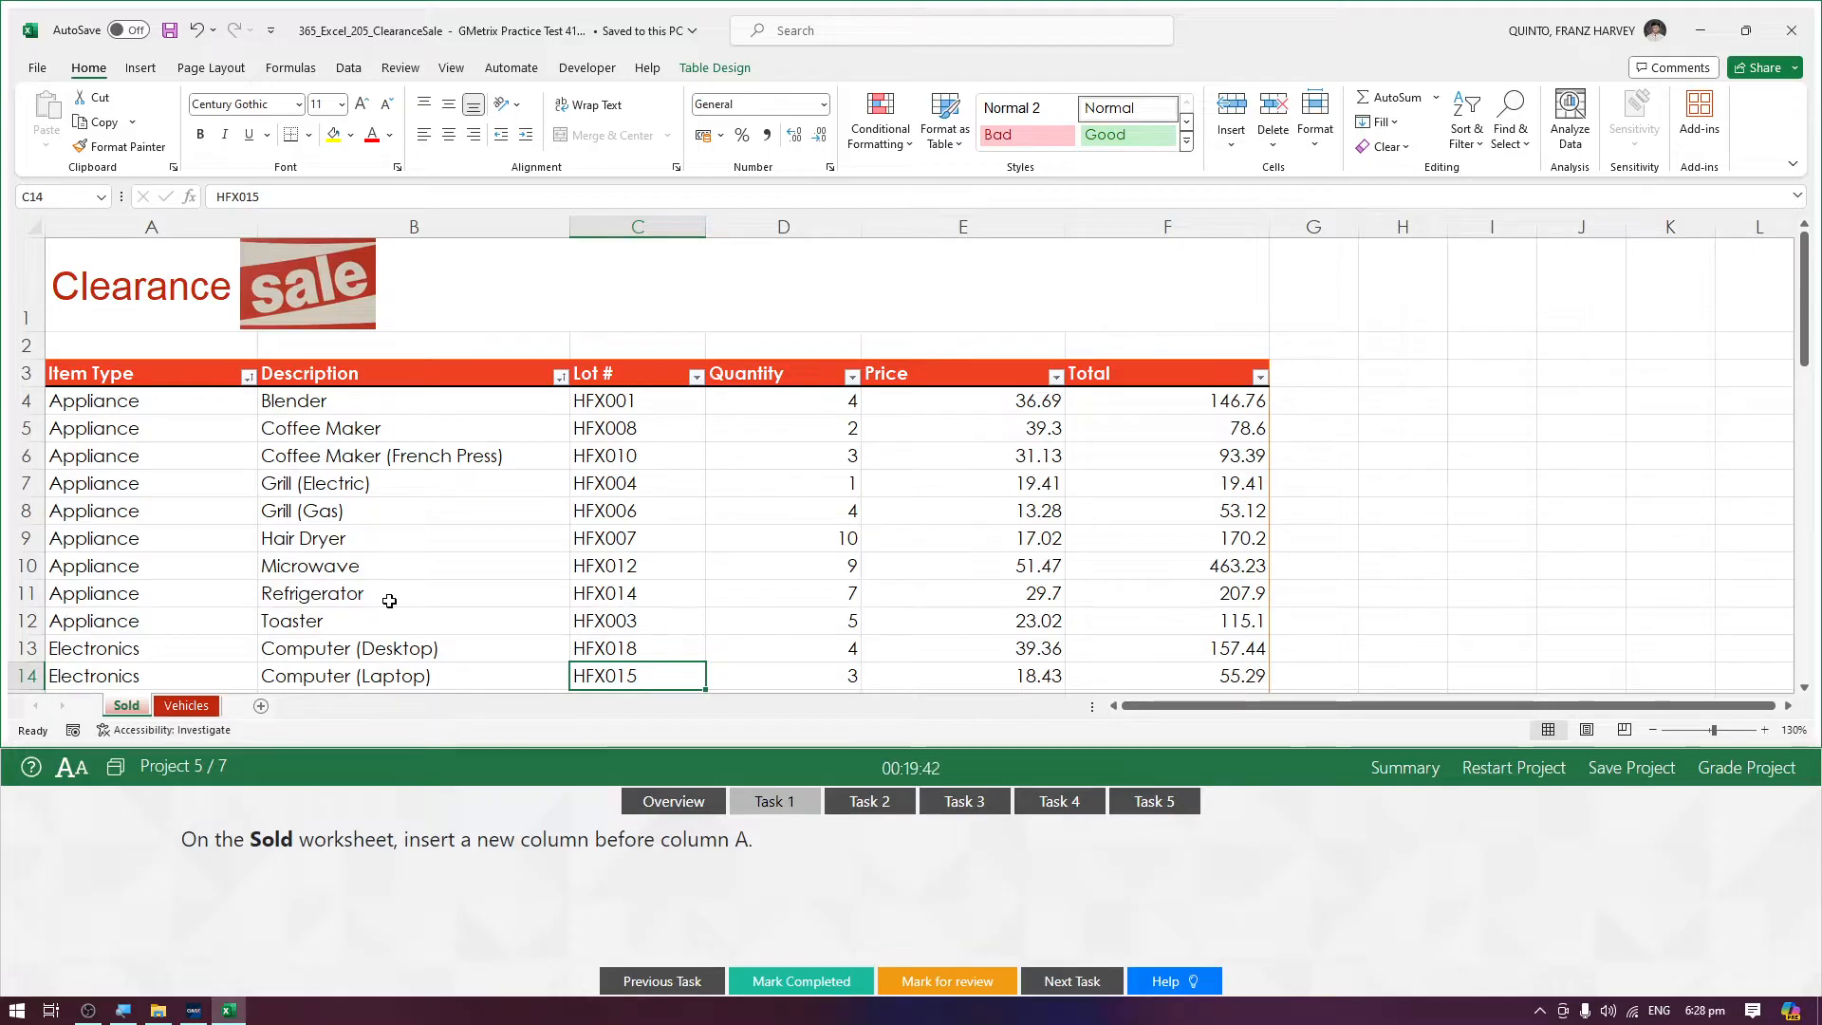
{"action": "left_click", "coordinate": [150, 228]}
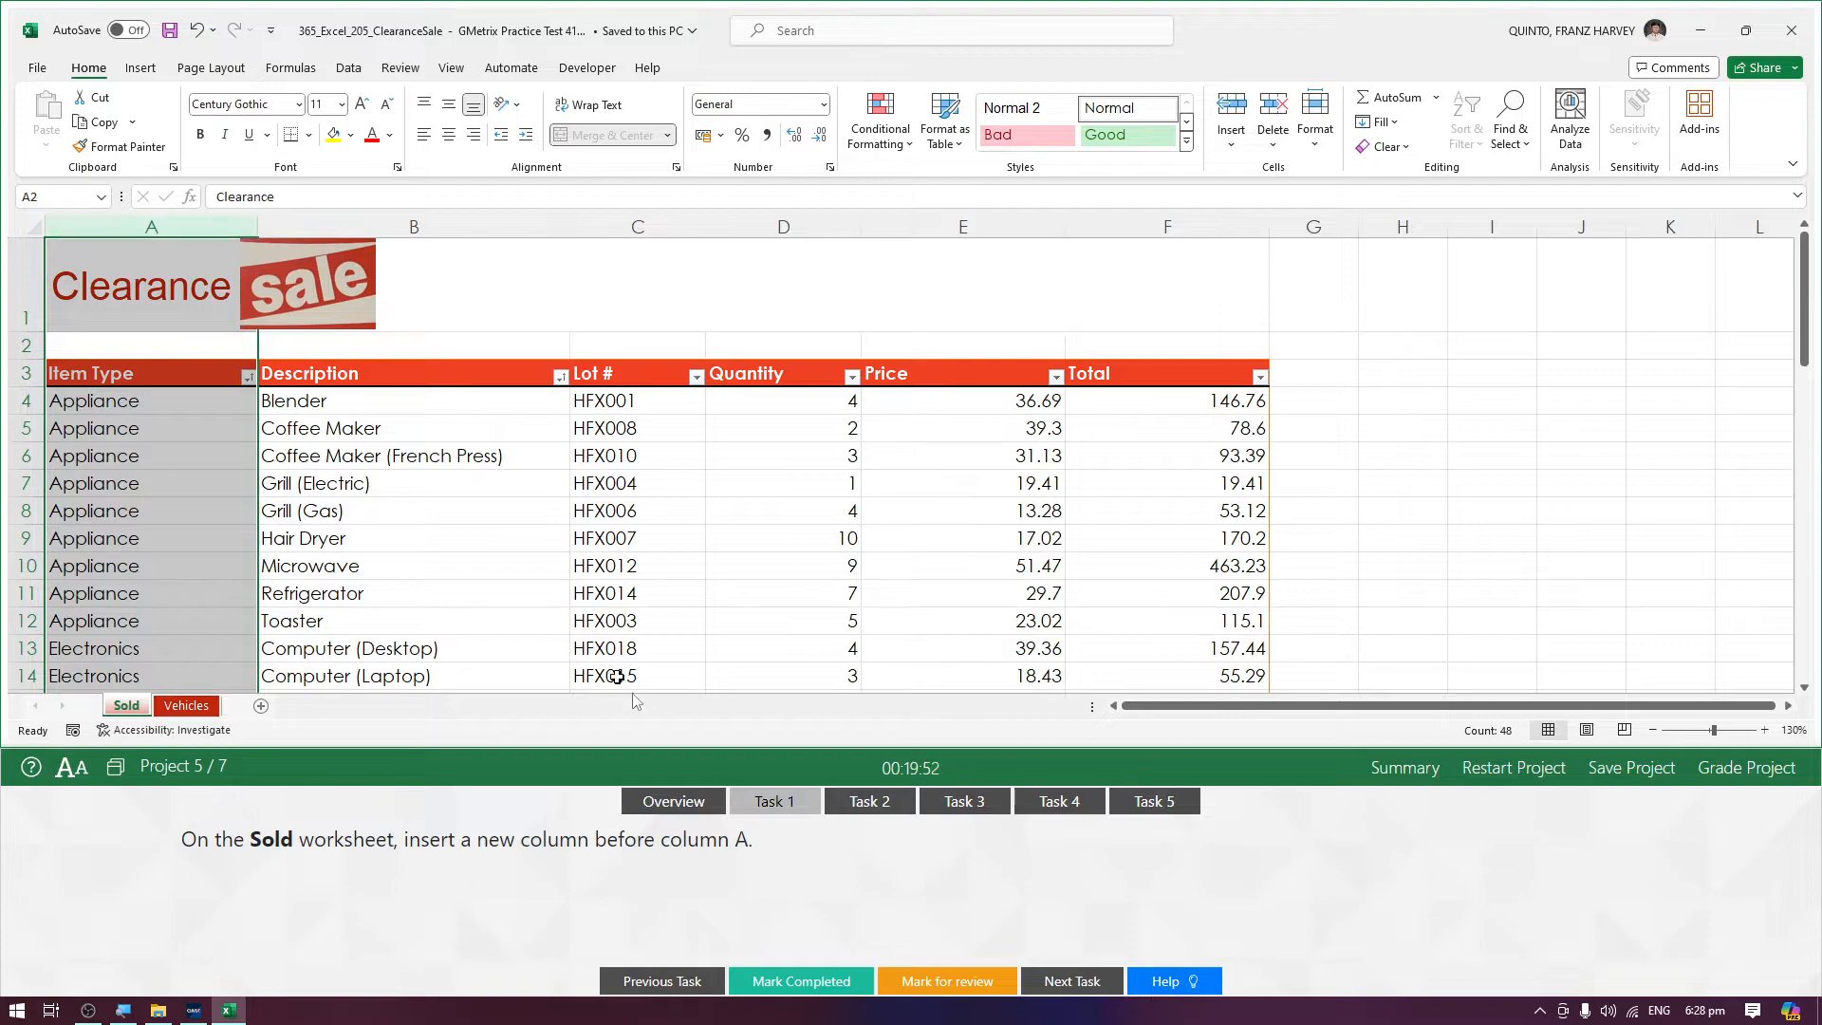
{"action": "left_click", "coordinate": [531, 849]}
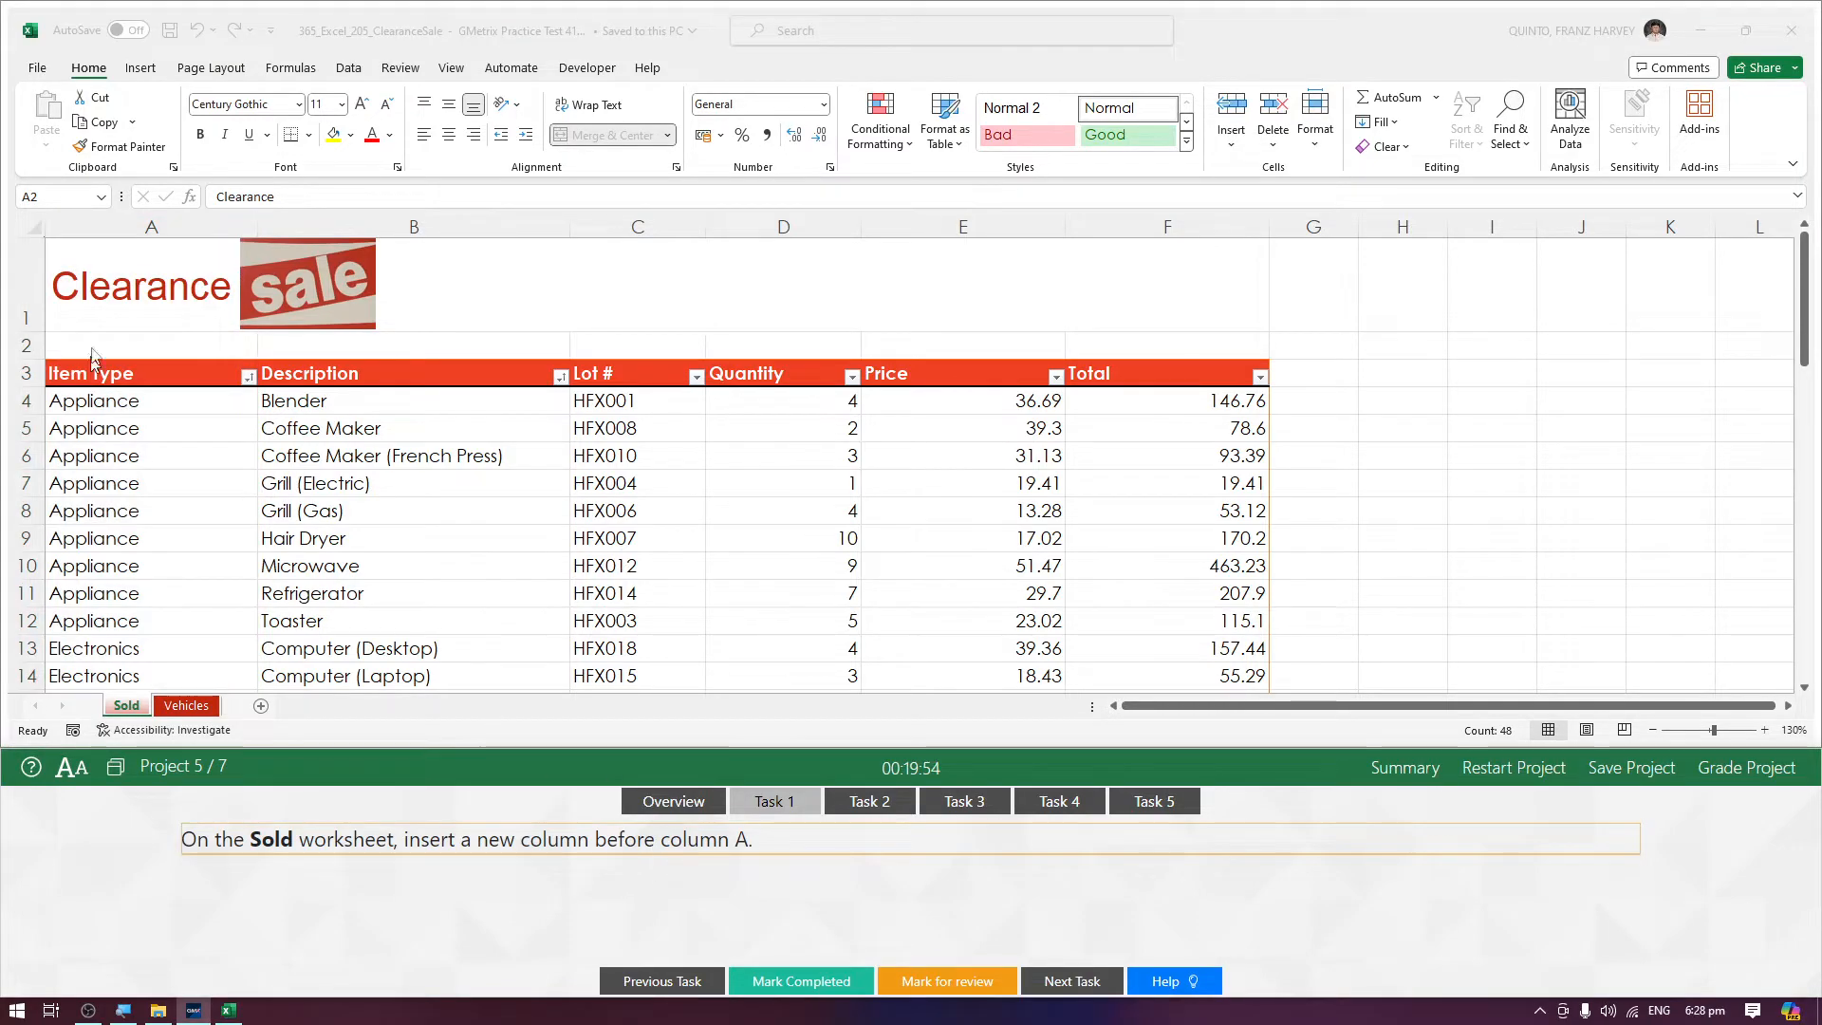
{"action": "left_click", "coordinate": [125, 224]}
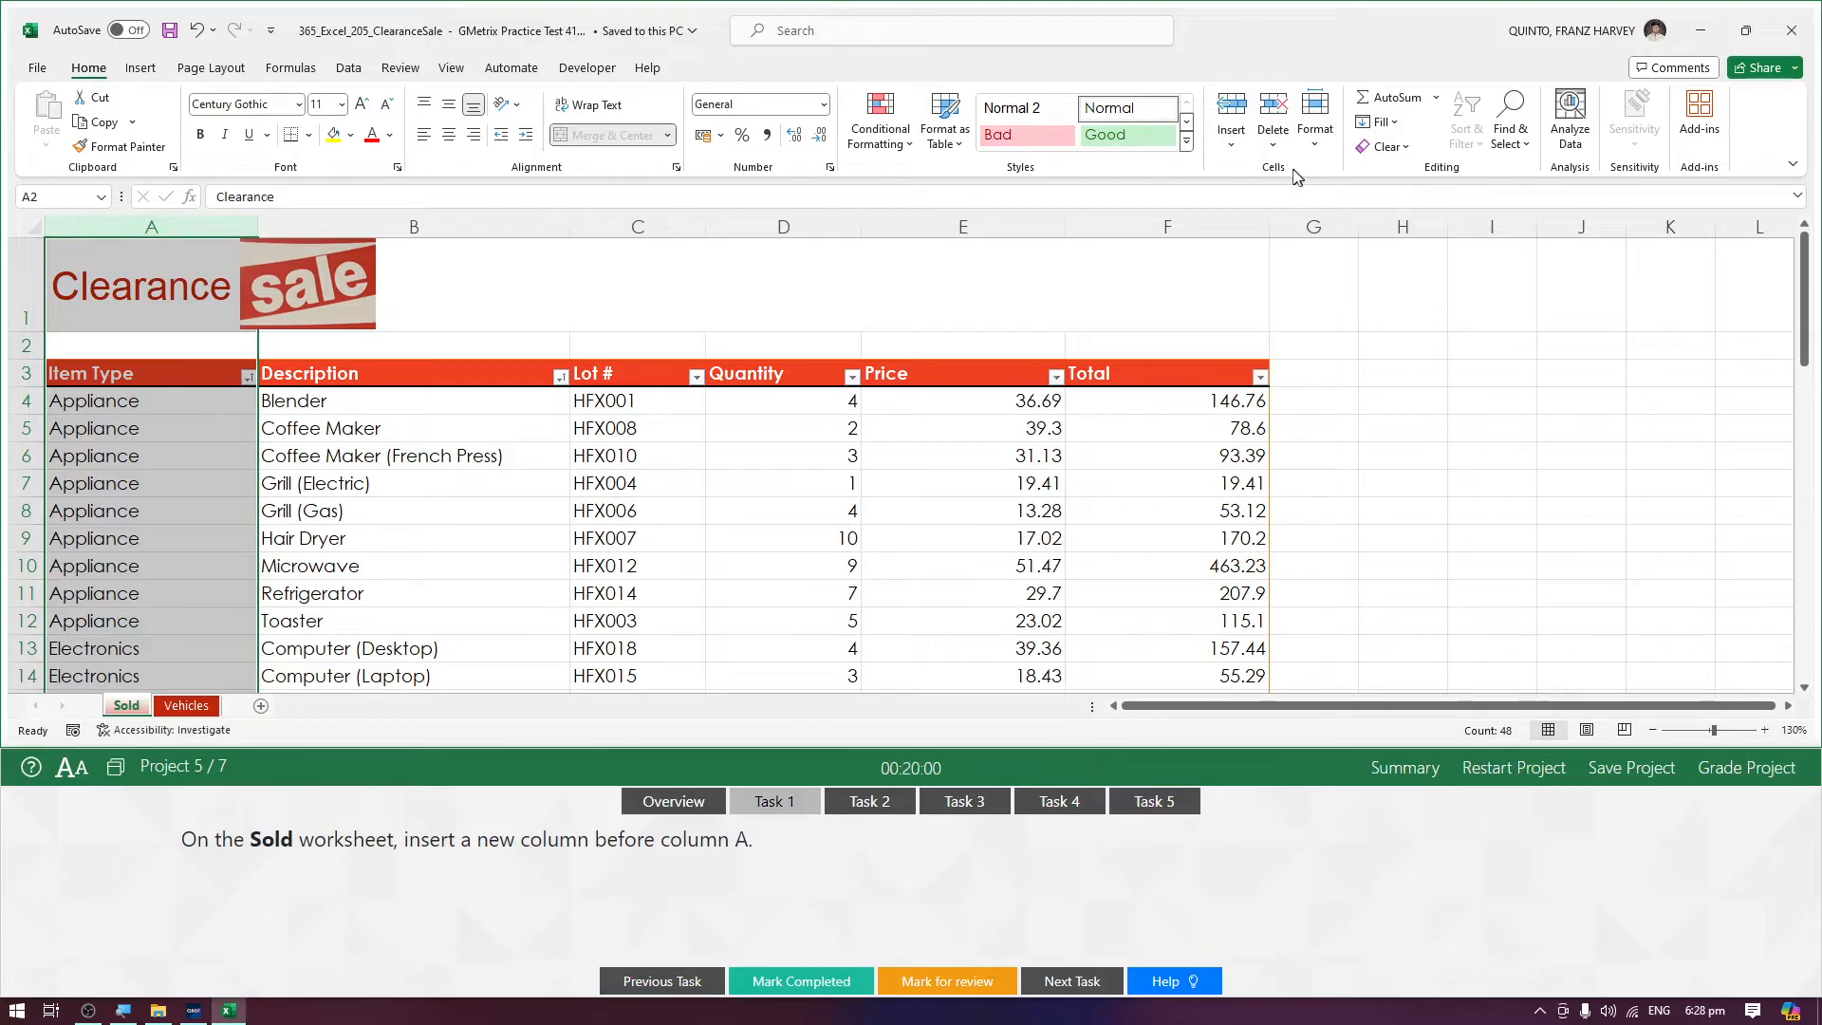
{"action": "left_click", "coordinate": [1234, 142]}
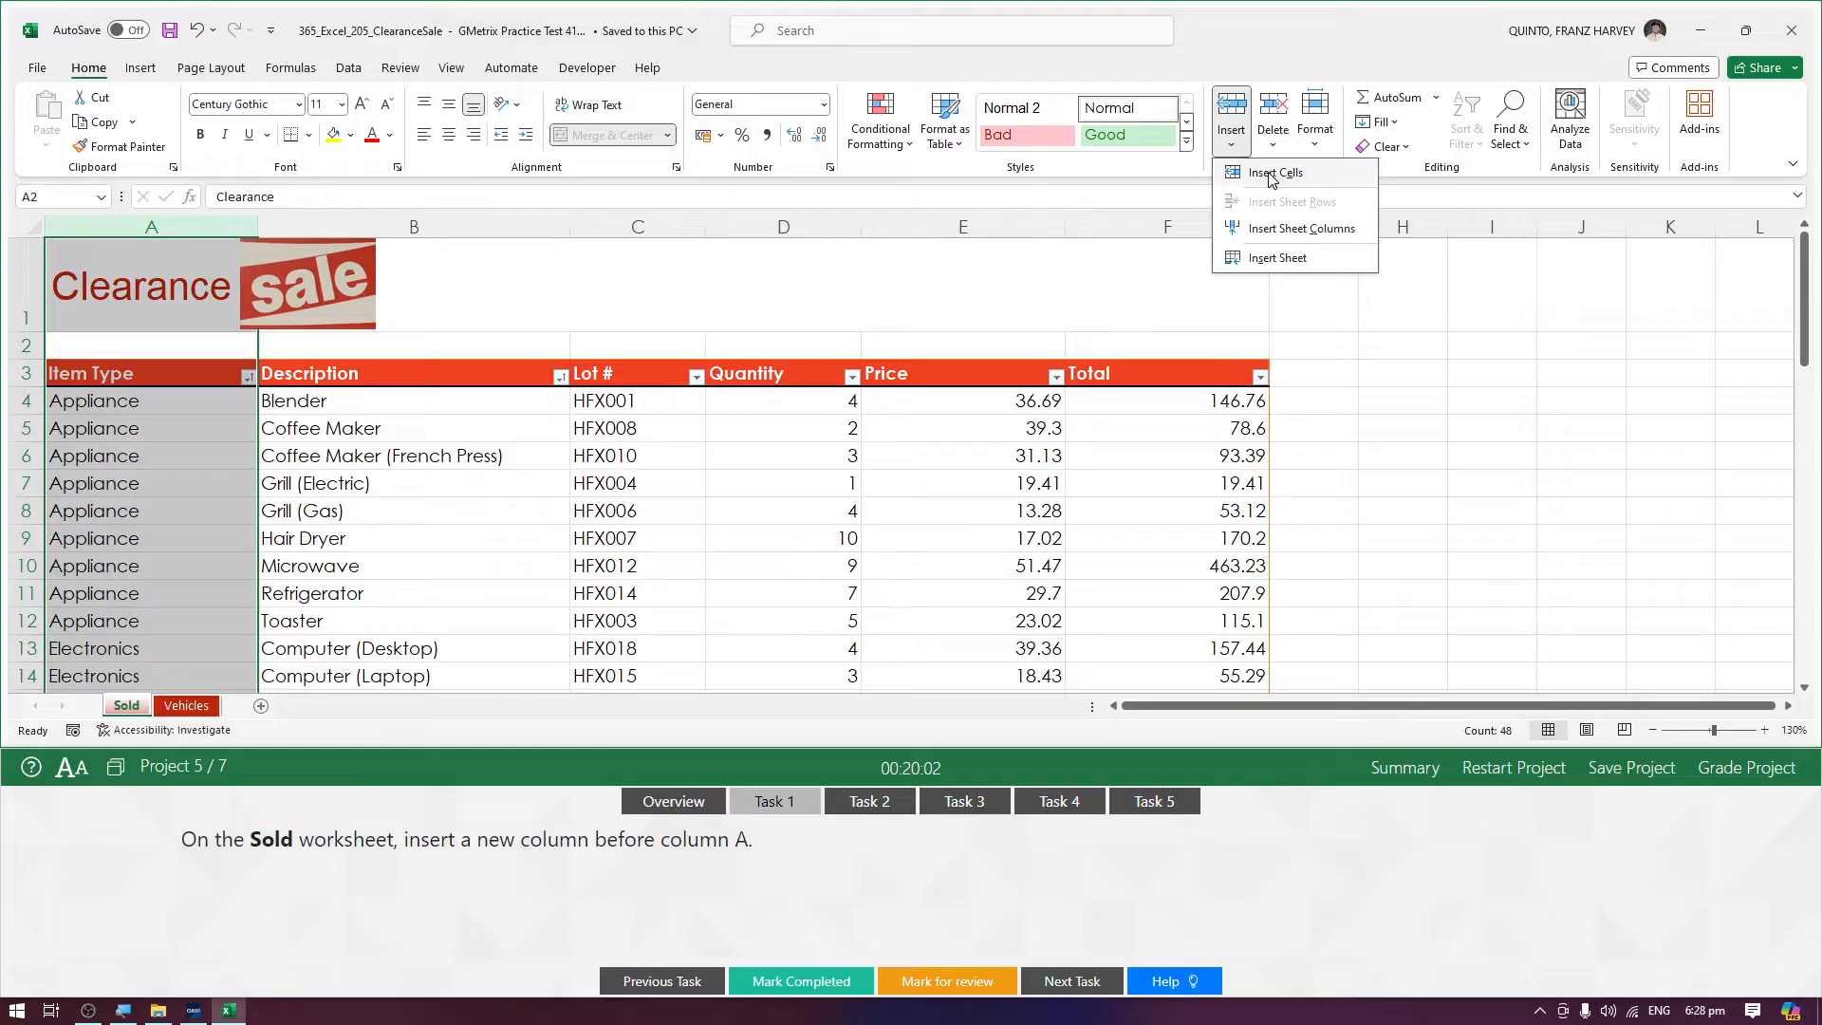
{"action": "left_click", "coordinate": [1294, 233]}
{"action": "left_click", "coordinate": [747, 313]}
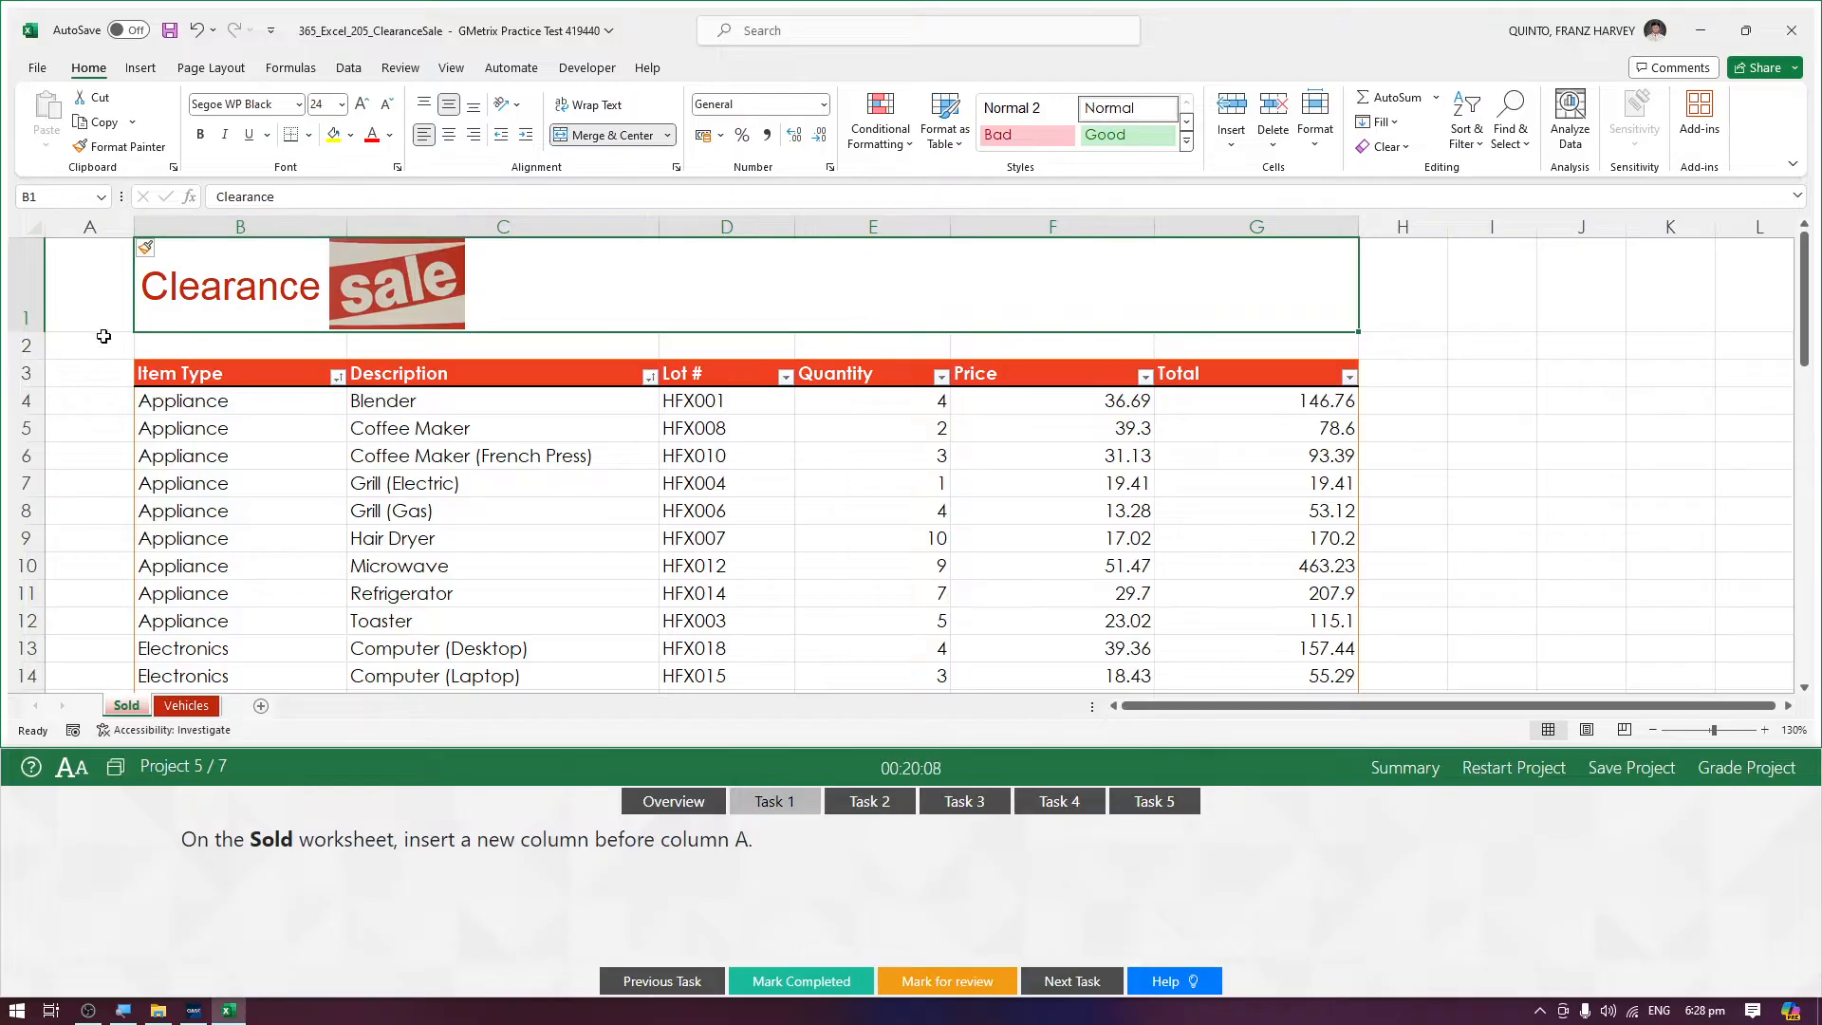
Check the shifted table on the Sold worksheet, mark Task 1 as completed and open Task 2
{"action": "scroll", "coordinate": [102, 337], "scroll_direction": "down", "scroll_amount": 1}
{"action": "scroll", "coordinate": [102, 337], "scroll_direction": "up", "scroll_amount": 1}
{"action": "left_click", "coordinate": [250, 228]}
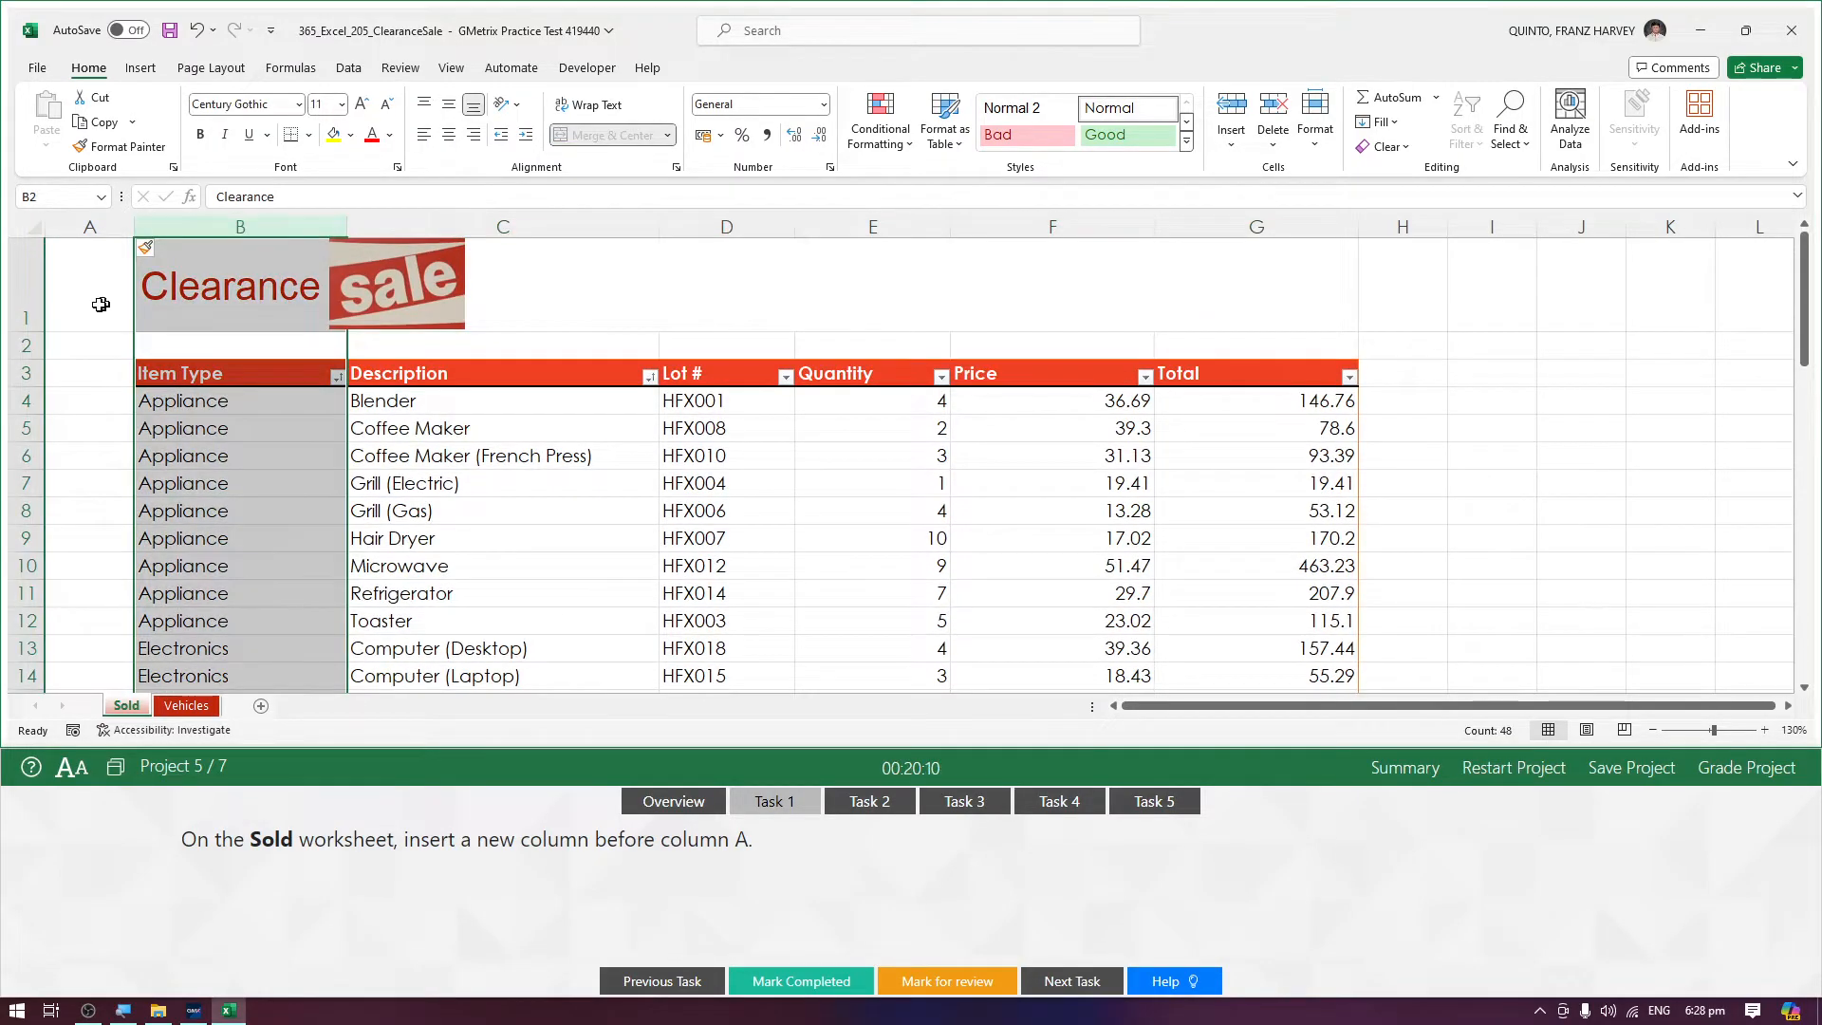
{"action": "left_click", "coordinate": [96, 299]}
{"action": "left_click", "coordinate": [804, 987]}
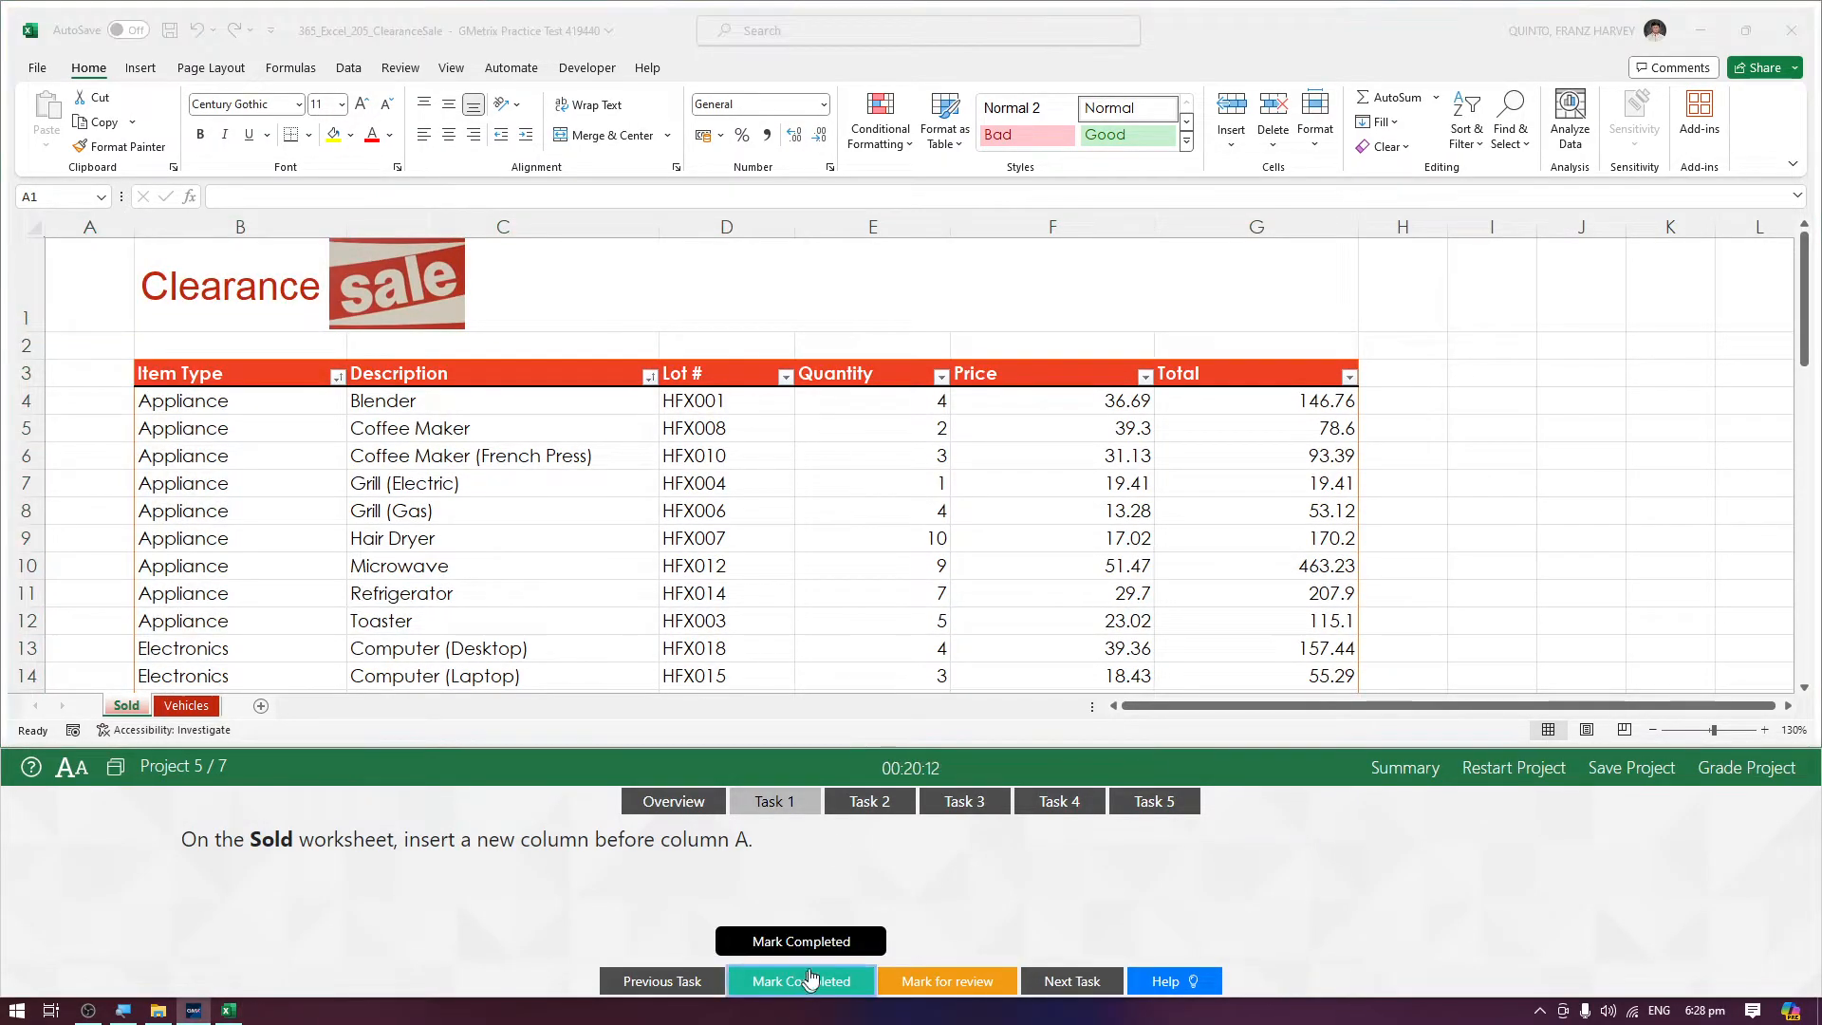
{"action": "left_click", "coordinate": [889, 815]}
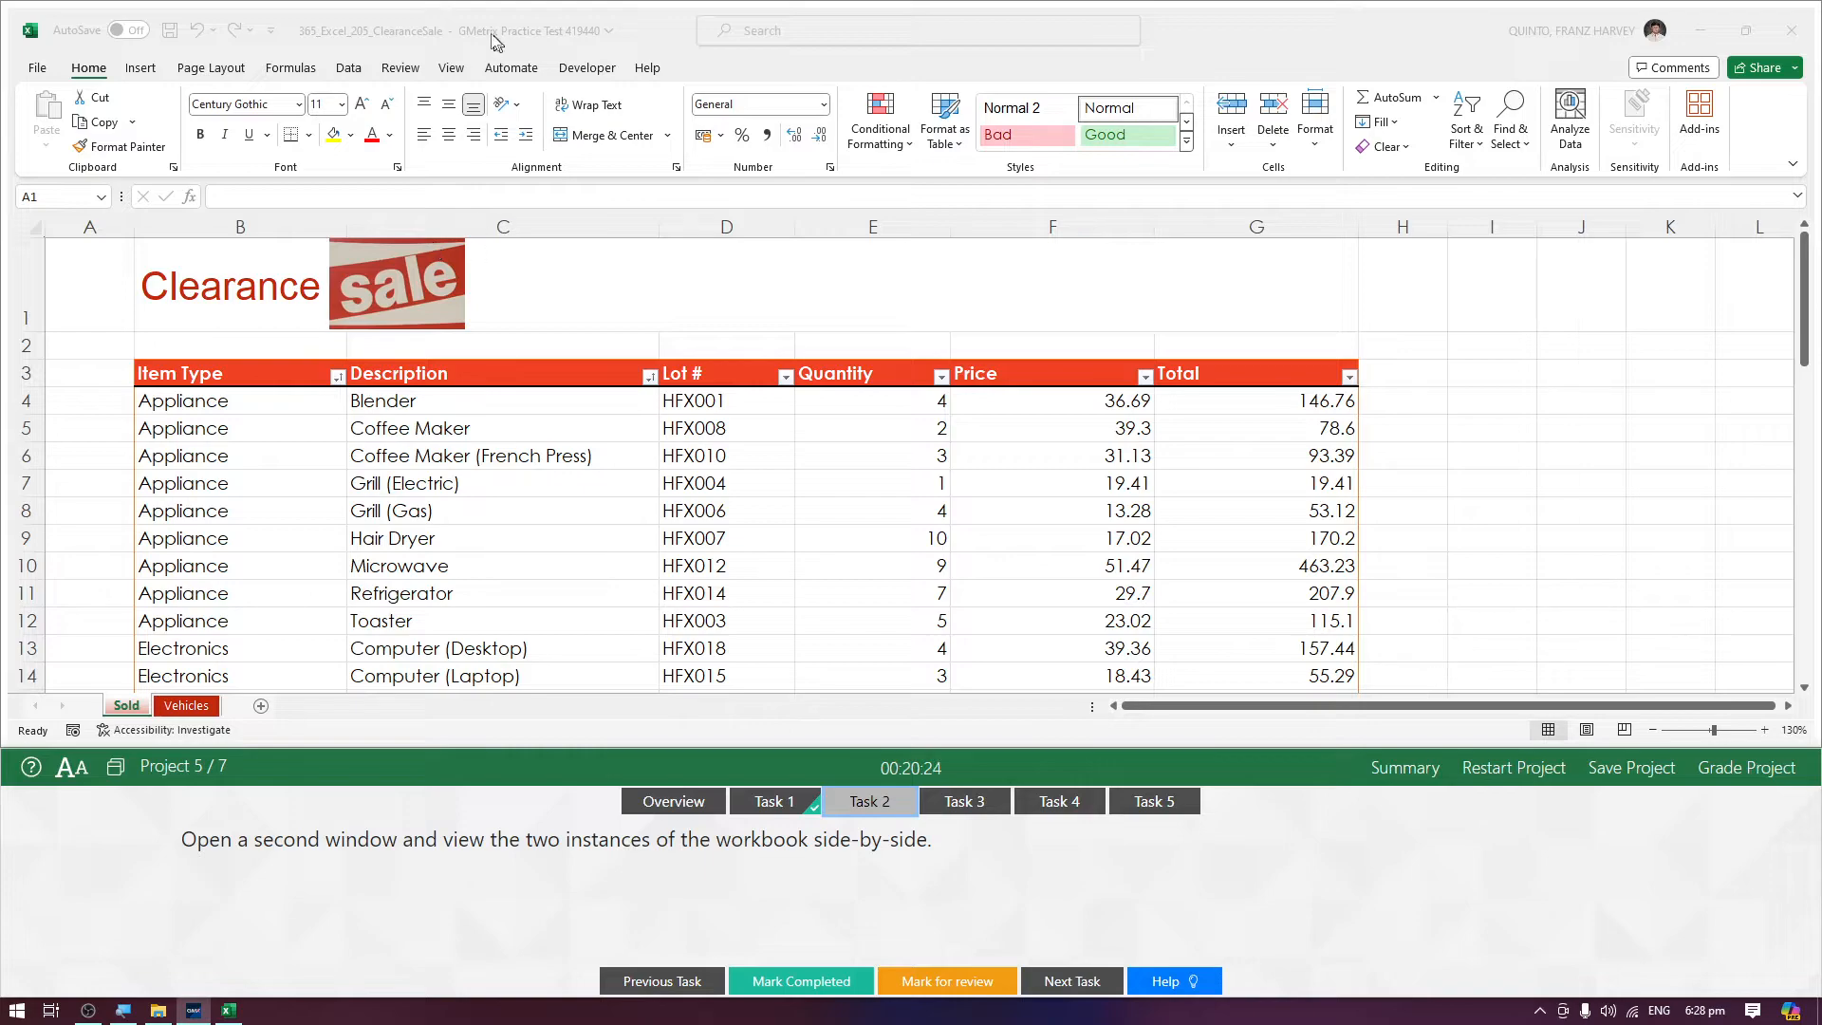
Open a second window of the workbook and view the two instances side by side
{"action": "left_click", "coordinate": [443, 70]}
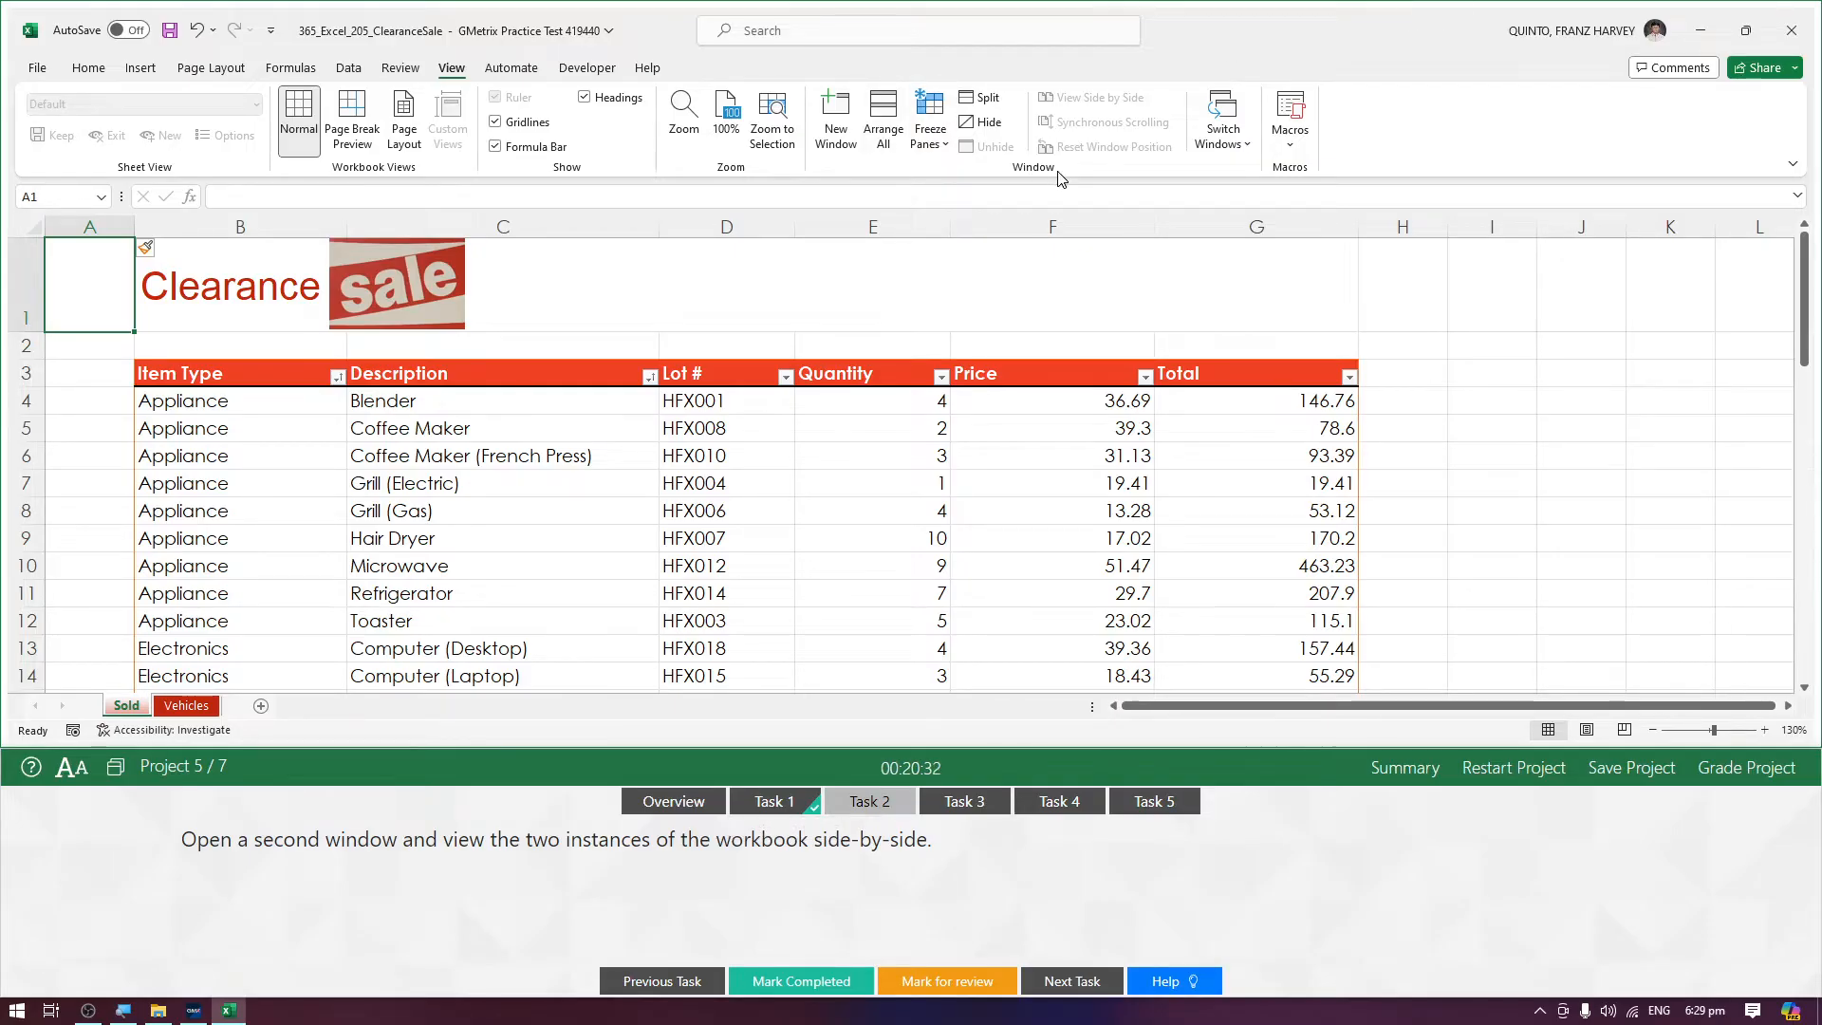
{"action": "left_click", "coordinate": [838, 136]}
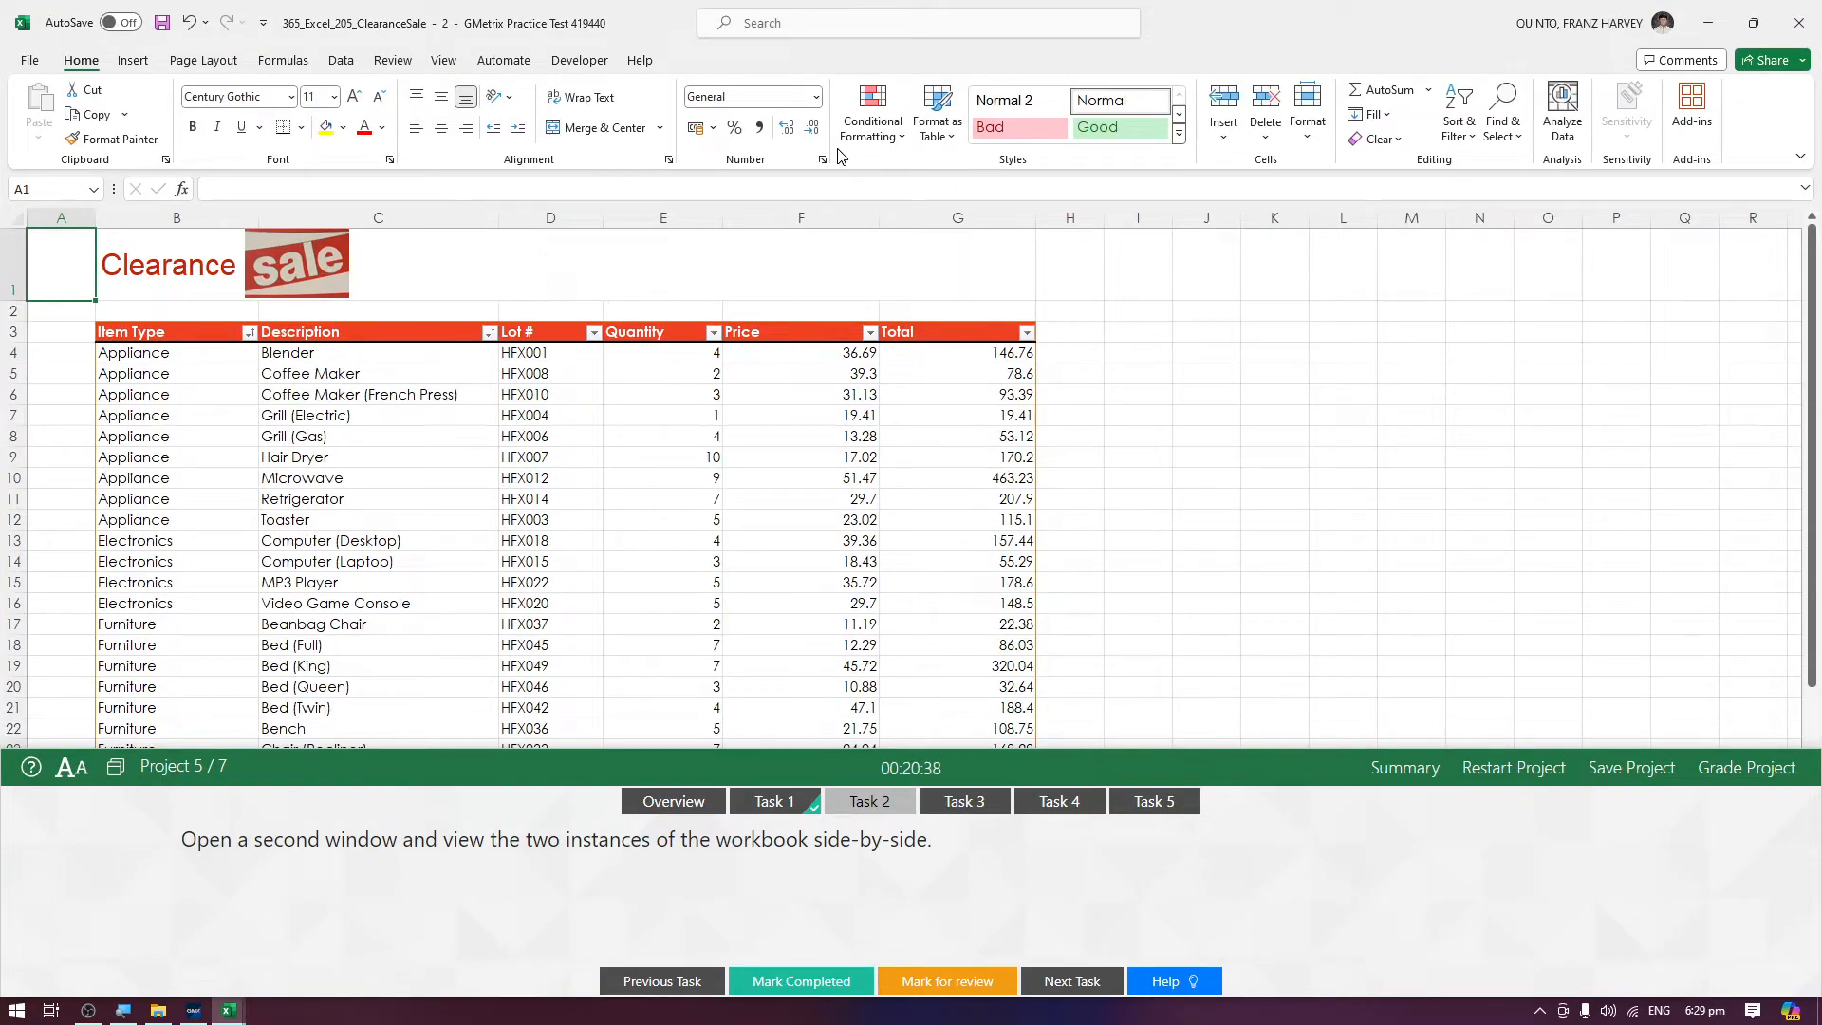
{"action": "left_click", "coordinate": [445, 60]}
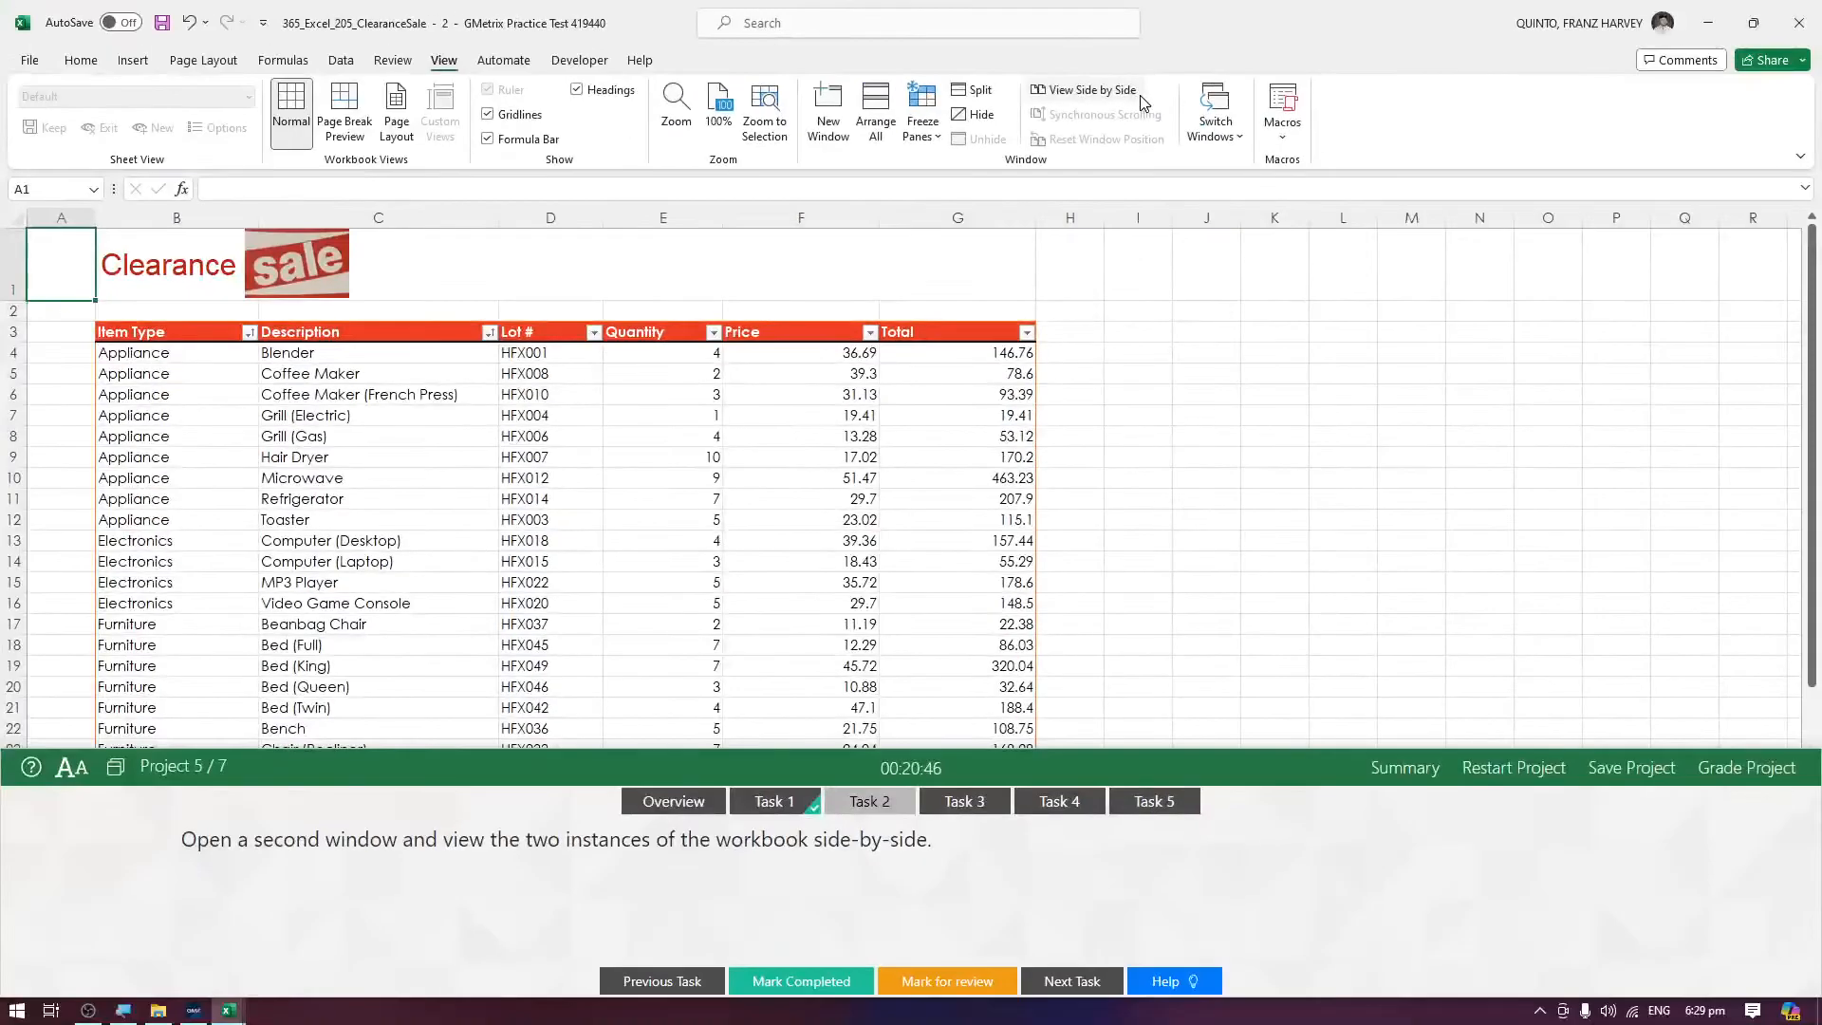
{"action": "left_click", "coordinate": [1142, 98]}
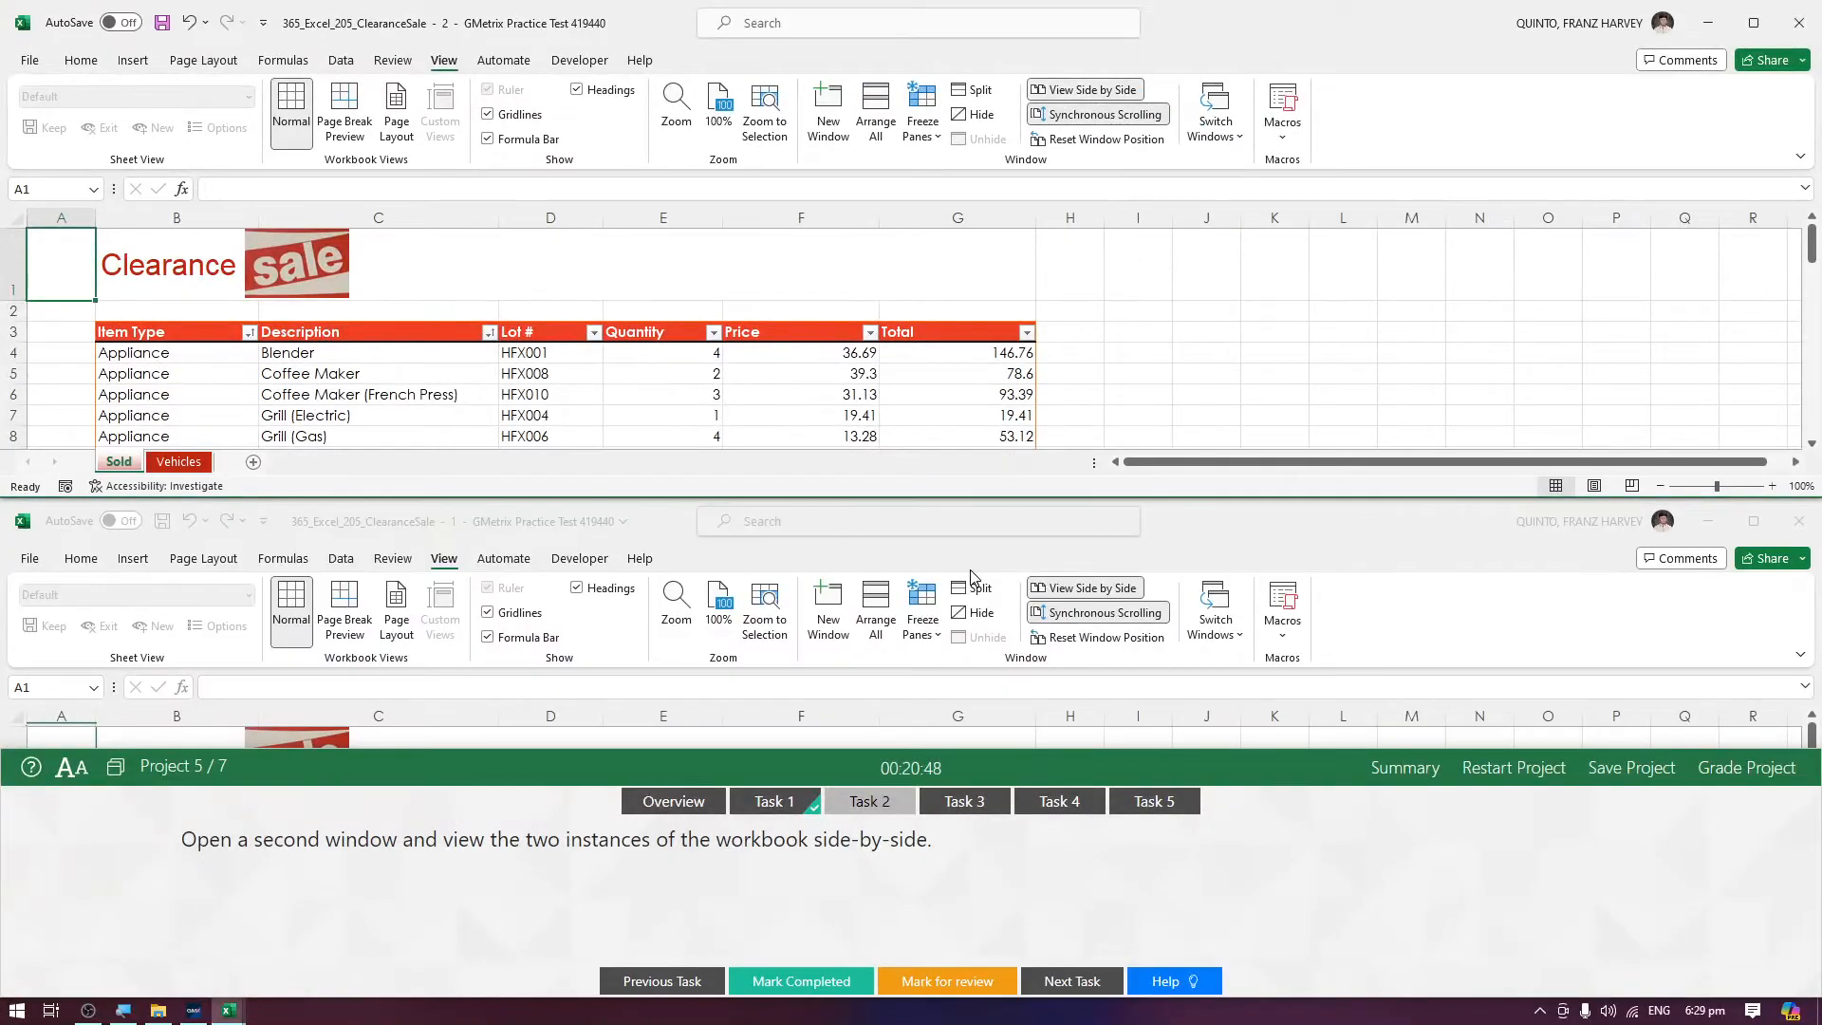
Mark Task 2 as completed and open Task 3
{"action": "scroll", "coordinate": [793, 722], "scroll_direction": "down", "scroll_amount": 1}
{"action": "scroll", "coordinate": [845, 432], "scroll_direction": "up", "scroll_amount": 1}
{"action": "left_click", "coordinate": [826, 982]}
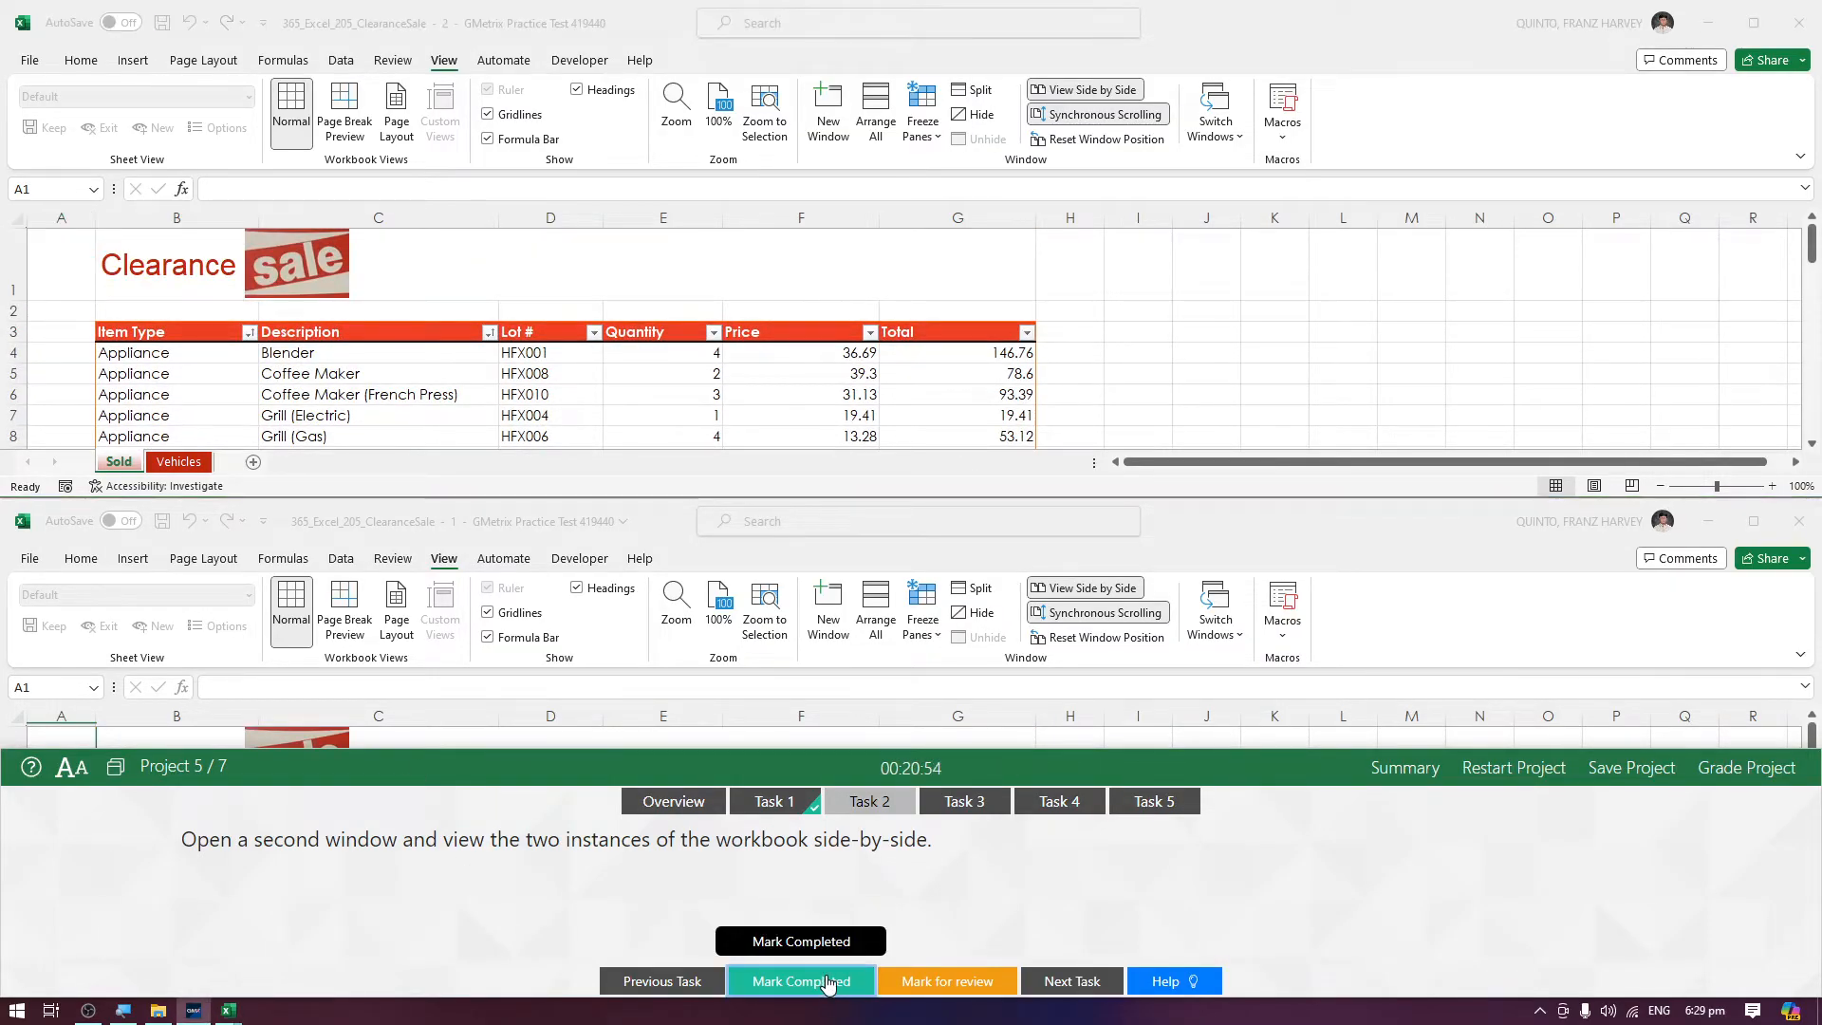
{"action": "left_click", "coordinate": [964, 802]}
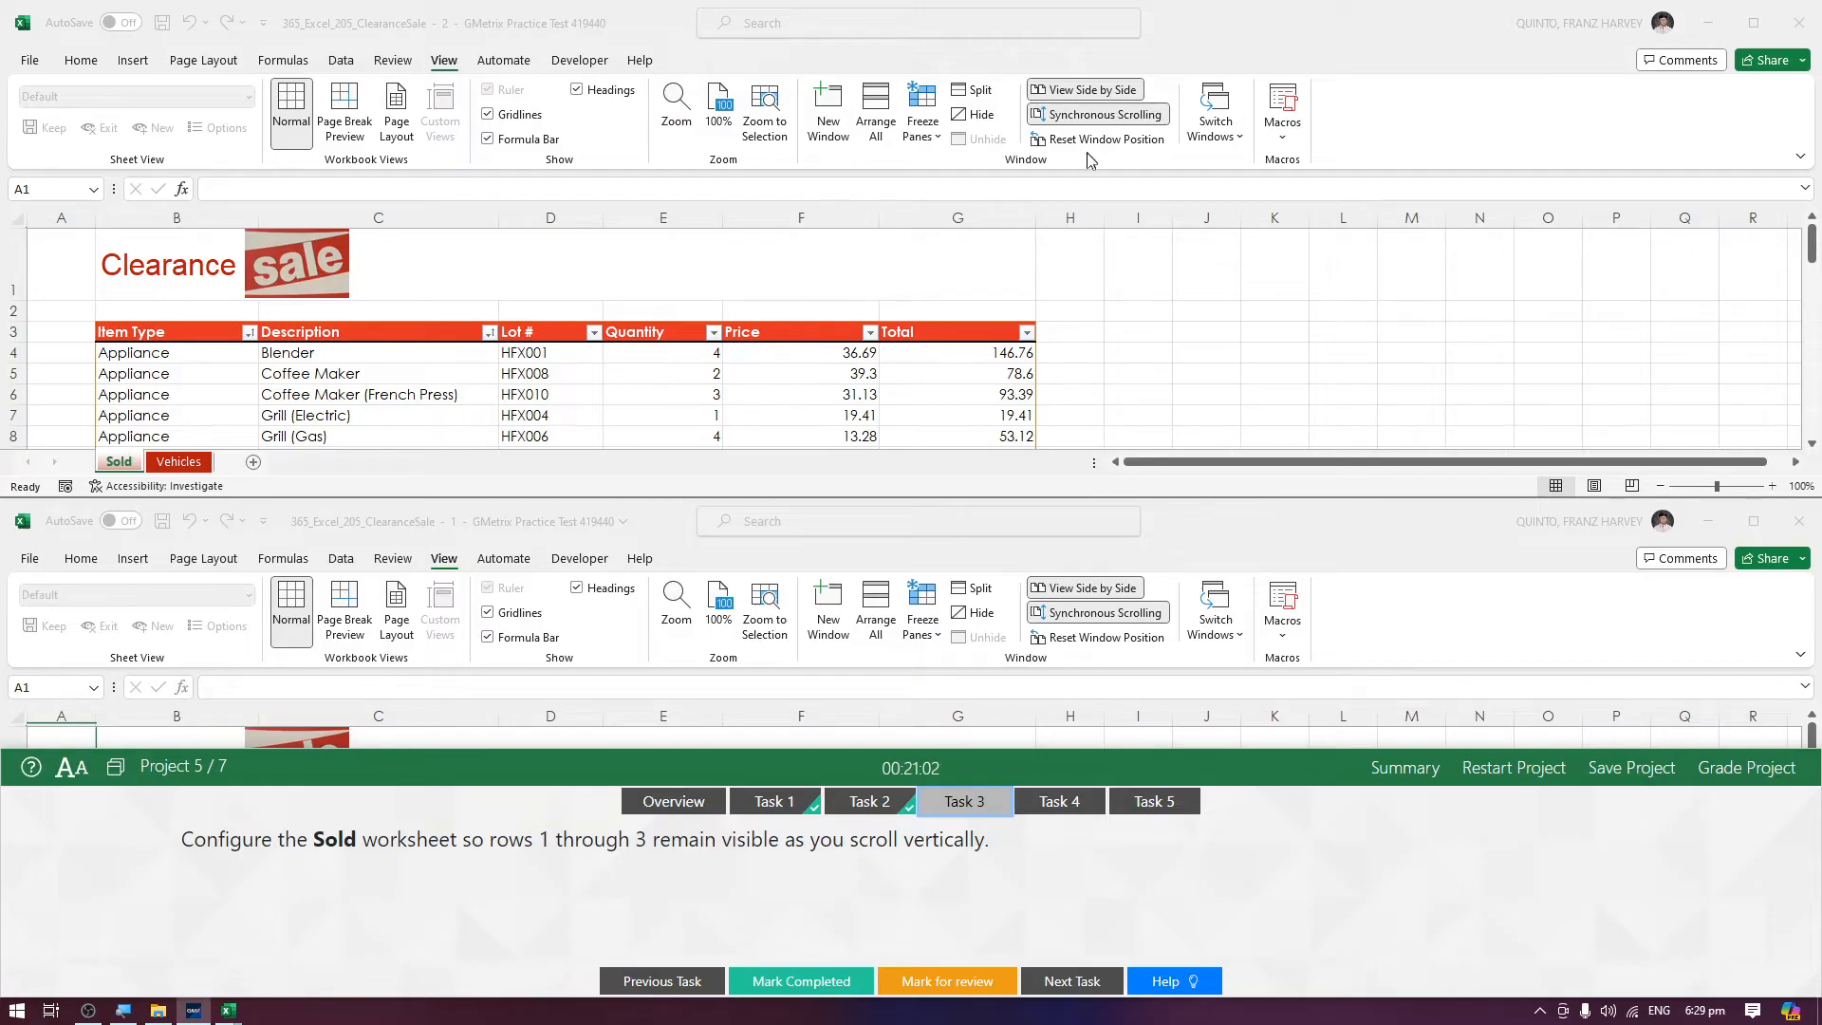
Move the workbook's first window up to fill the area above the task panel and set its zoom to 130%
{"action": "left_click_drag", "start_coordinate": [1760, 523], "coordinate": [1742, 220]}
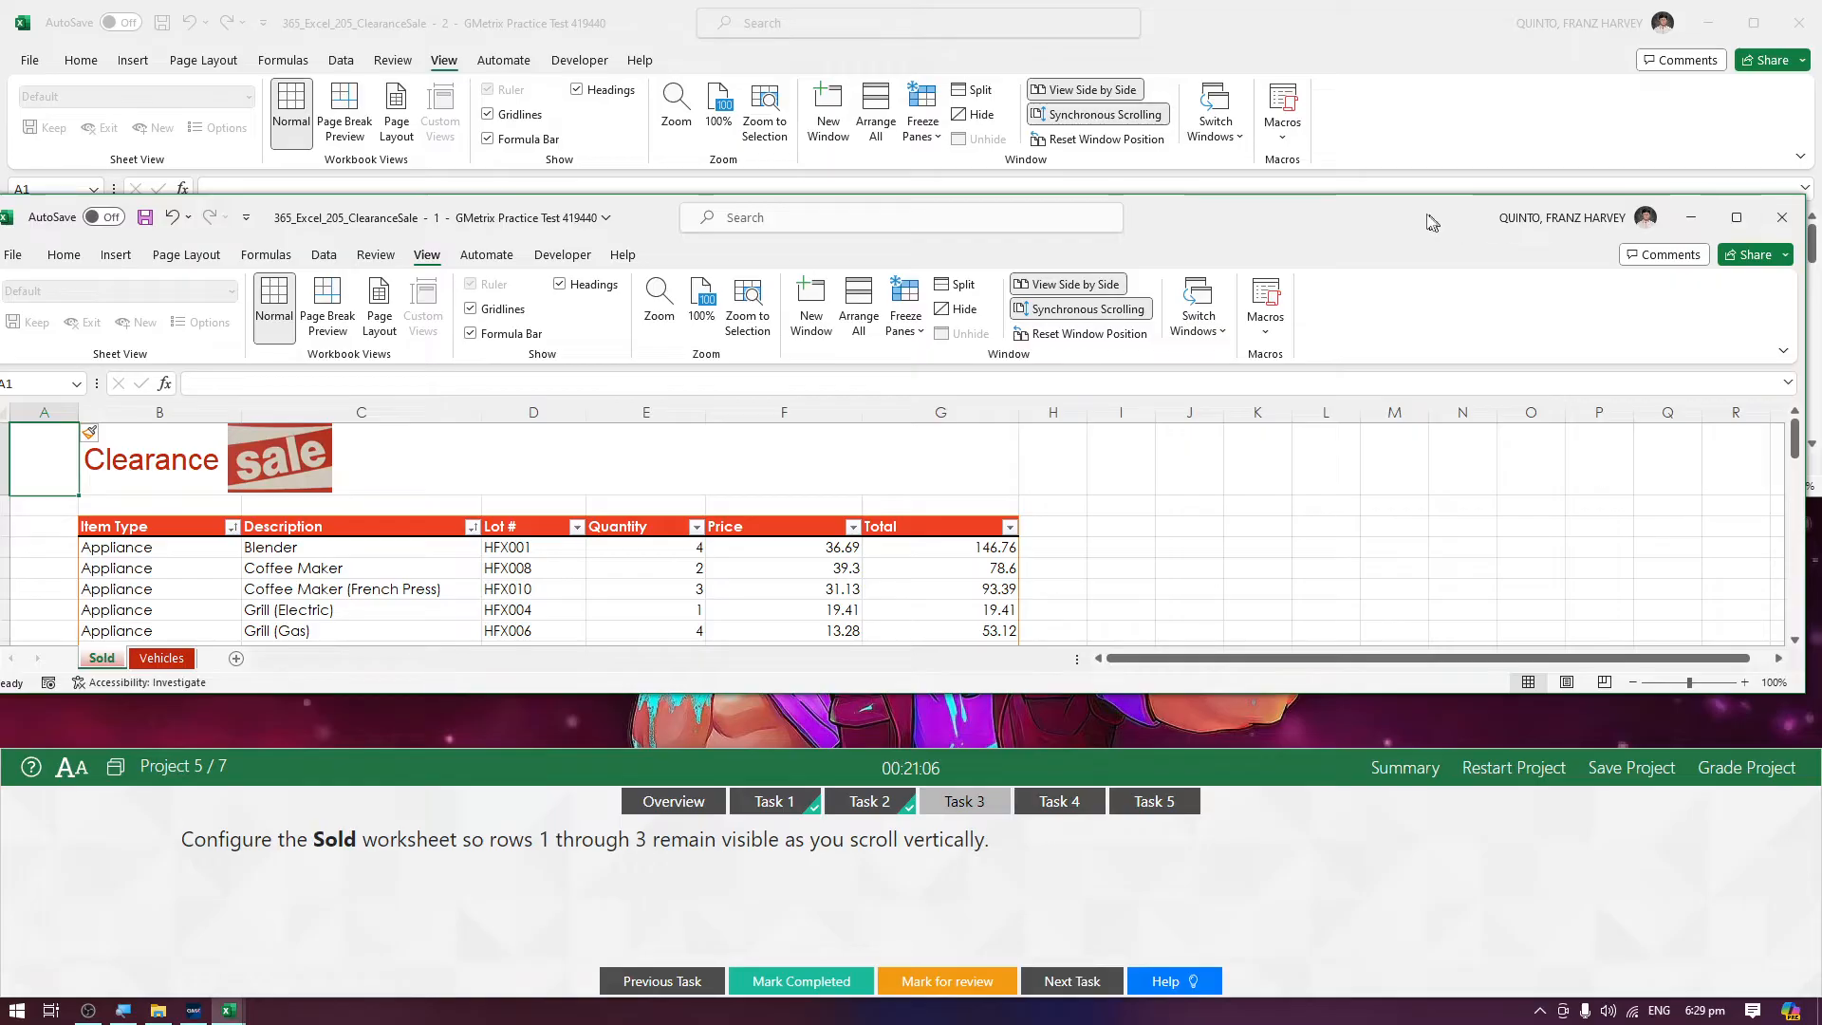
{"action": "left_click_drag", "start_coordinate": [1384, 222], "coordinate": [1408, 37]}
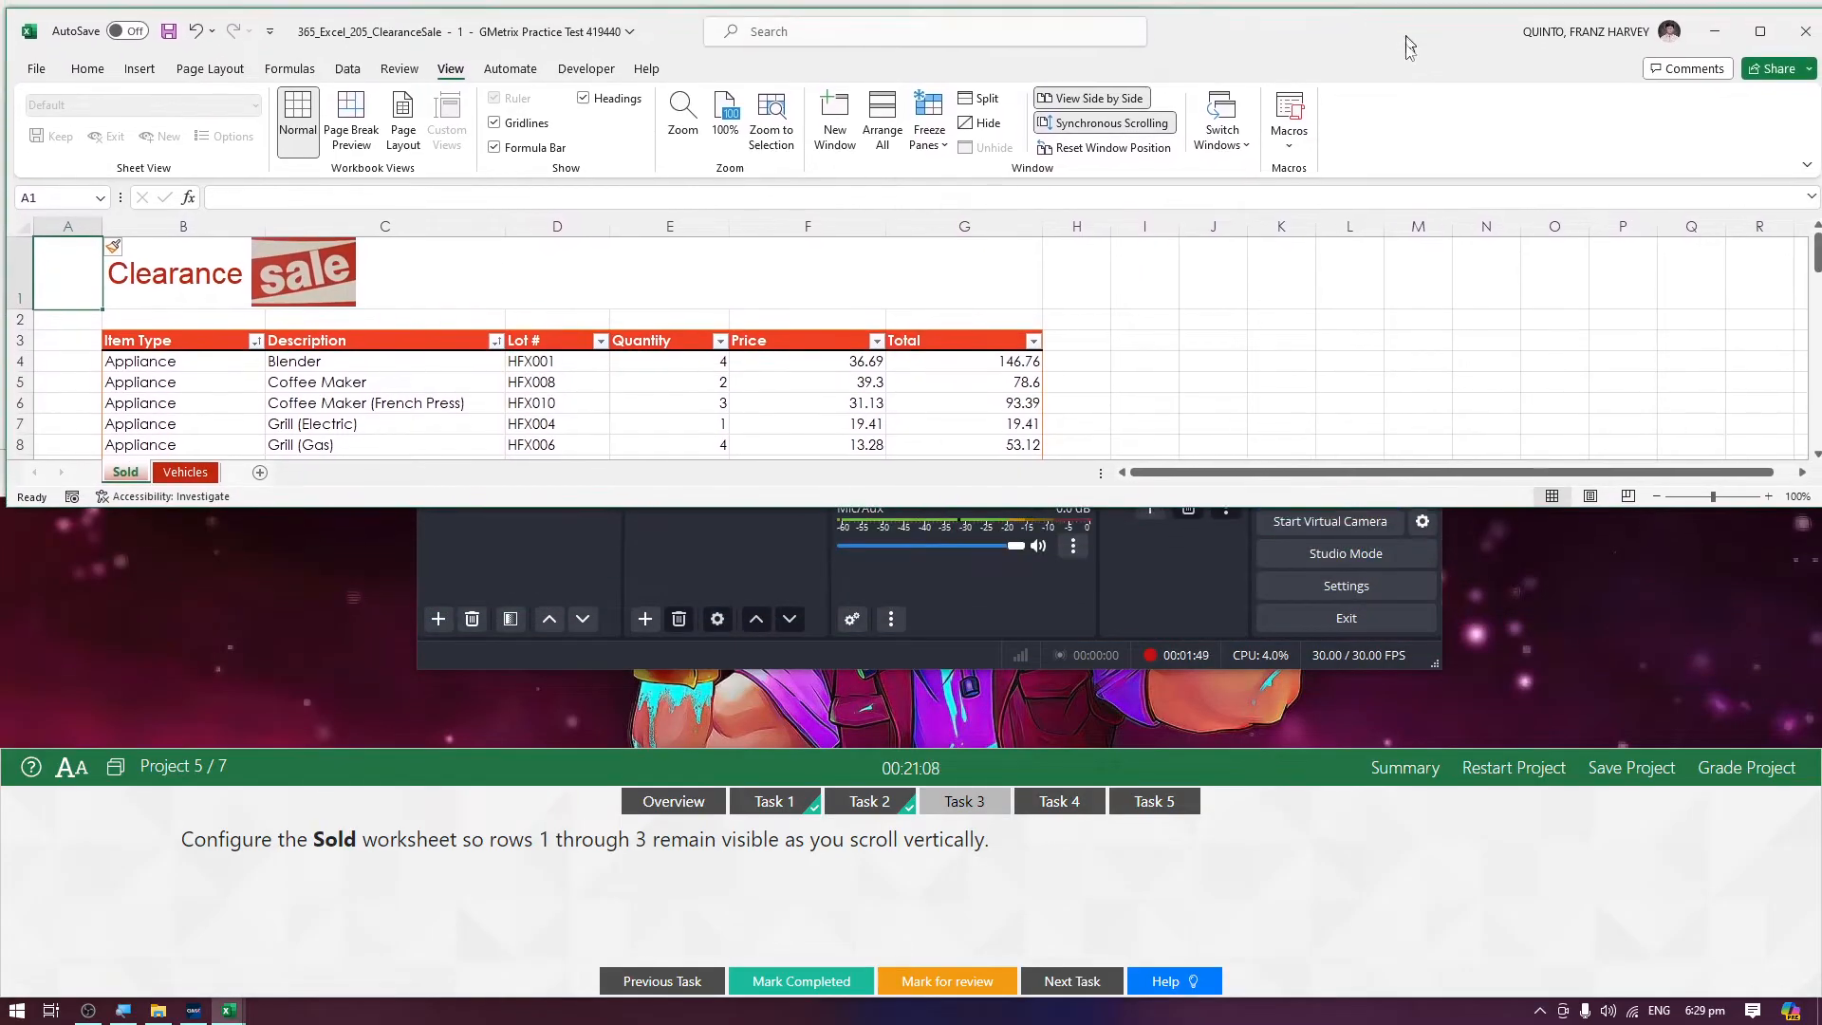
{"action": "left_click", "coordinate": [119, 773]}
{"action": "left_click", "coordinate": [277, 785]}
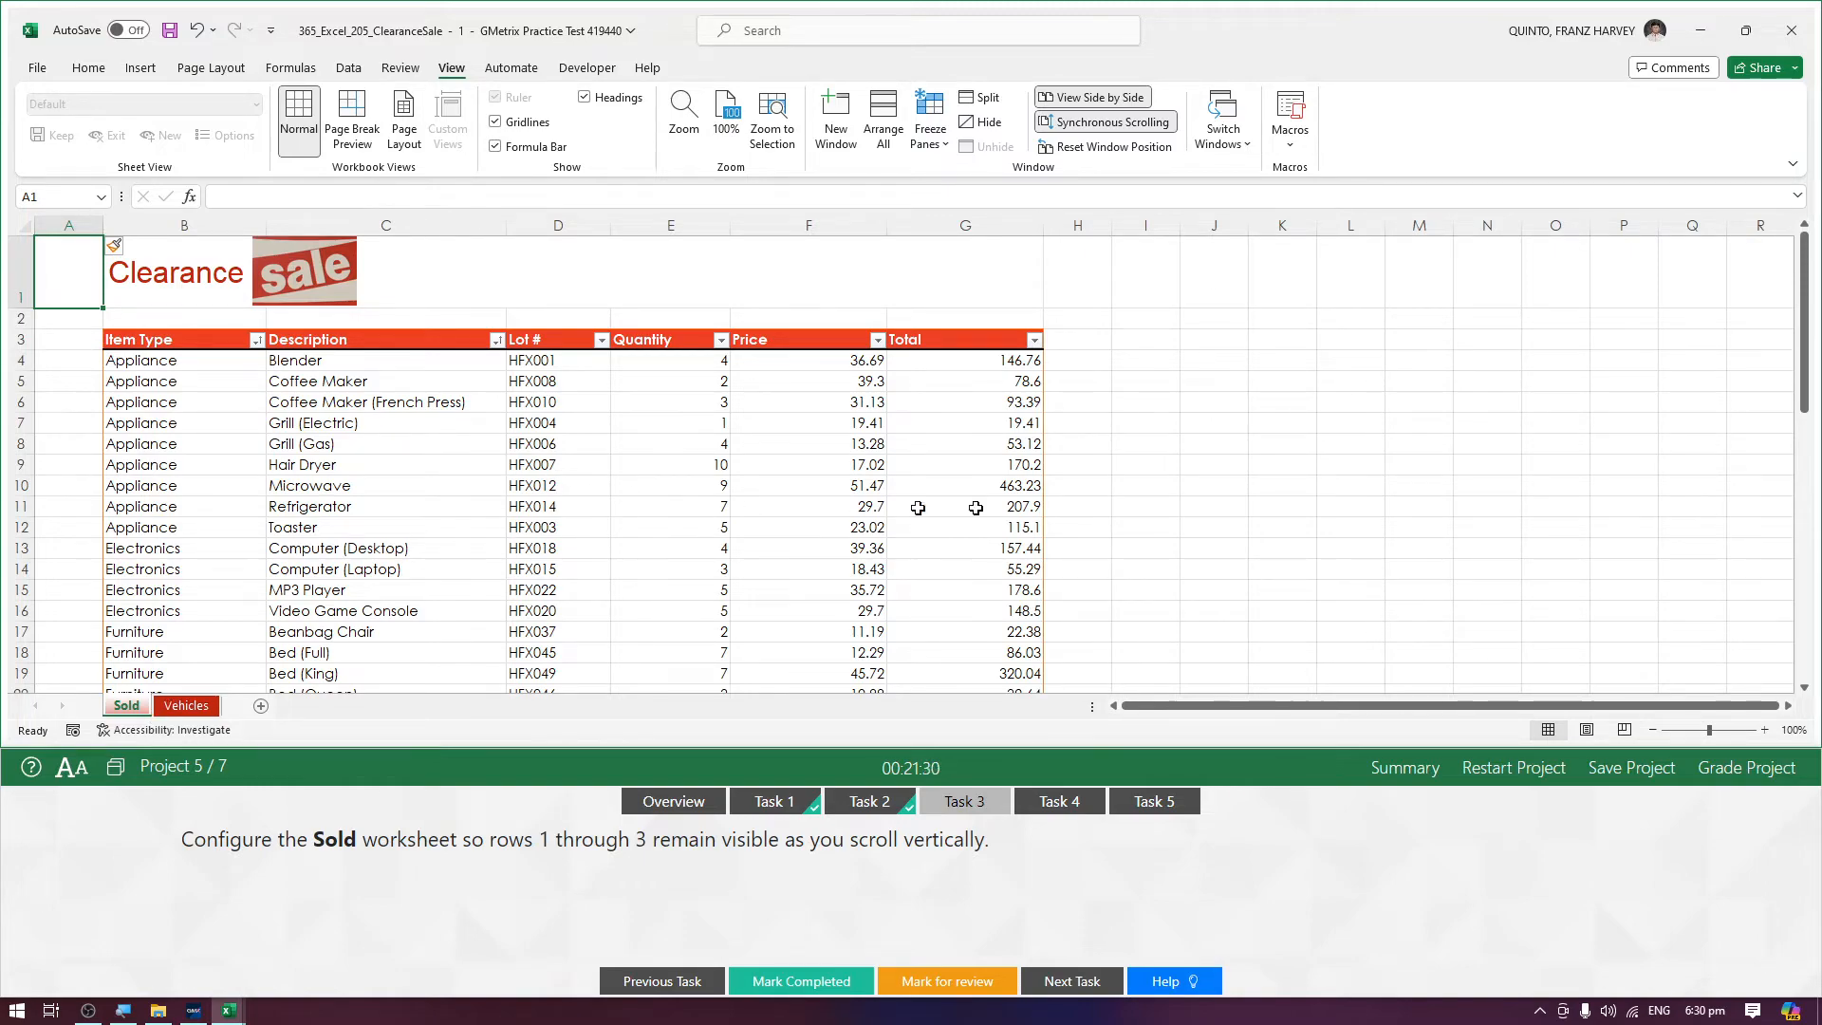
{"action": "scroll", "coordinate": [918, 508], "scroll_direction": "up", "scroll_amount": 2}
Freeze the panes above row 4 on the Sold worksheet so rows 1 through 3 stay visible, and test by scrolling
{"action": "scroll", "coordinate": [623, 607], "scroll_direction": "down", "scroll_amount": 1}
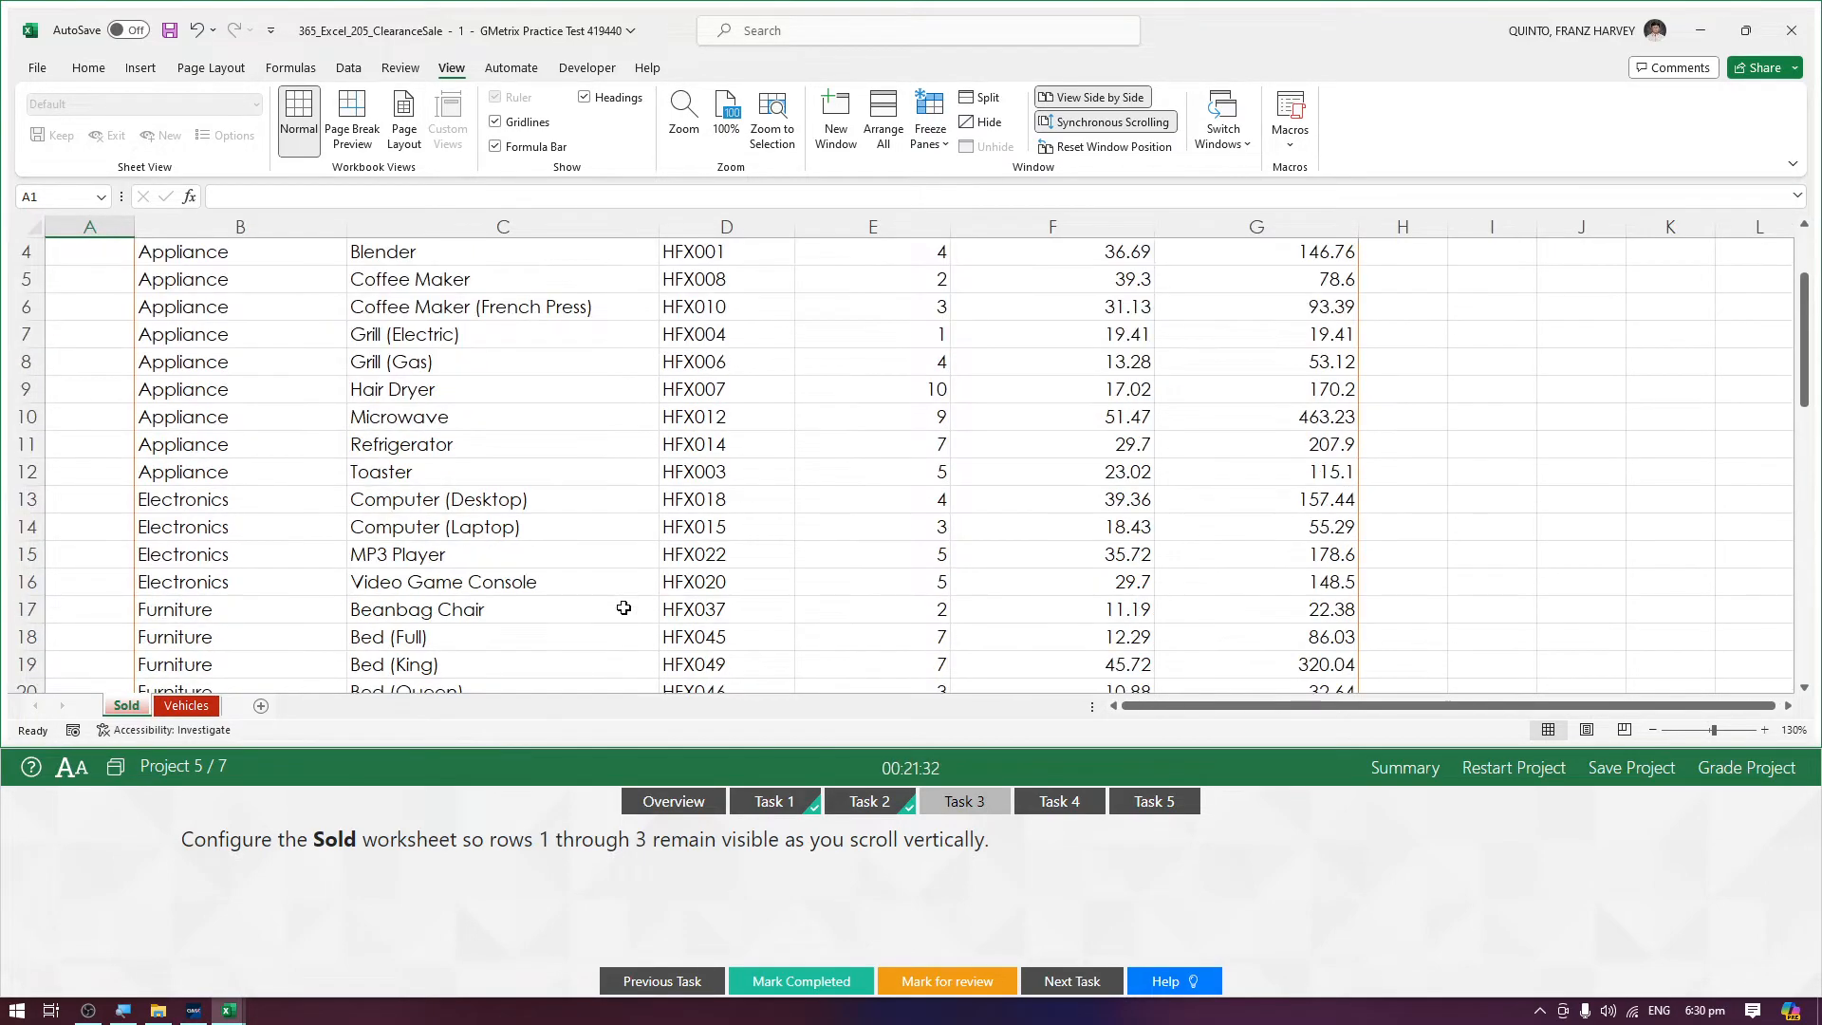
{"action": "scroll", "coordinate": [624, 607], "scroll_direction": "up", "scroll_amount": 1}
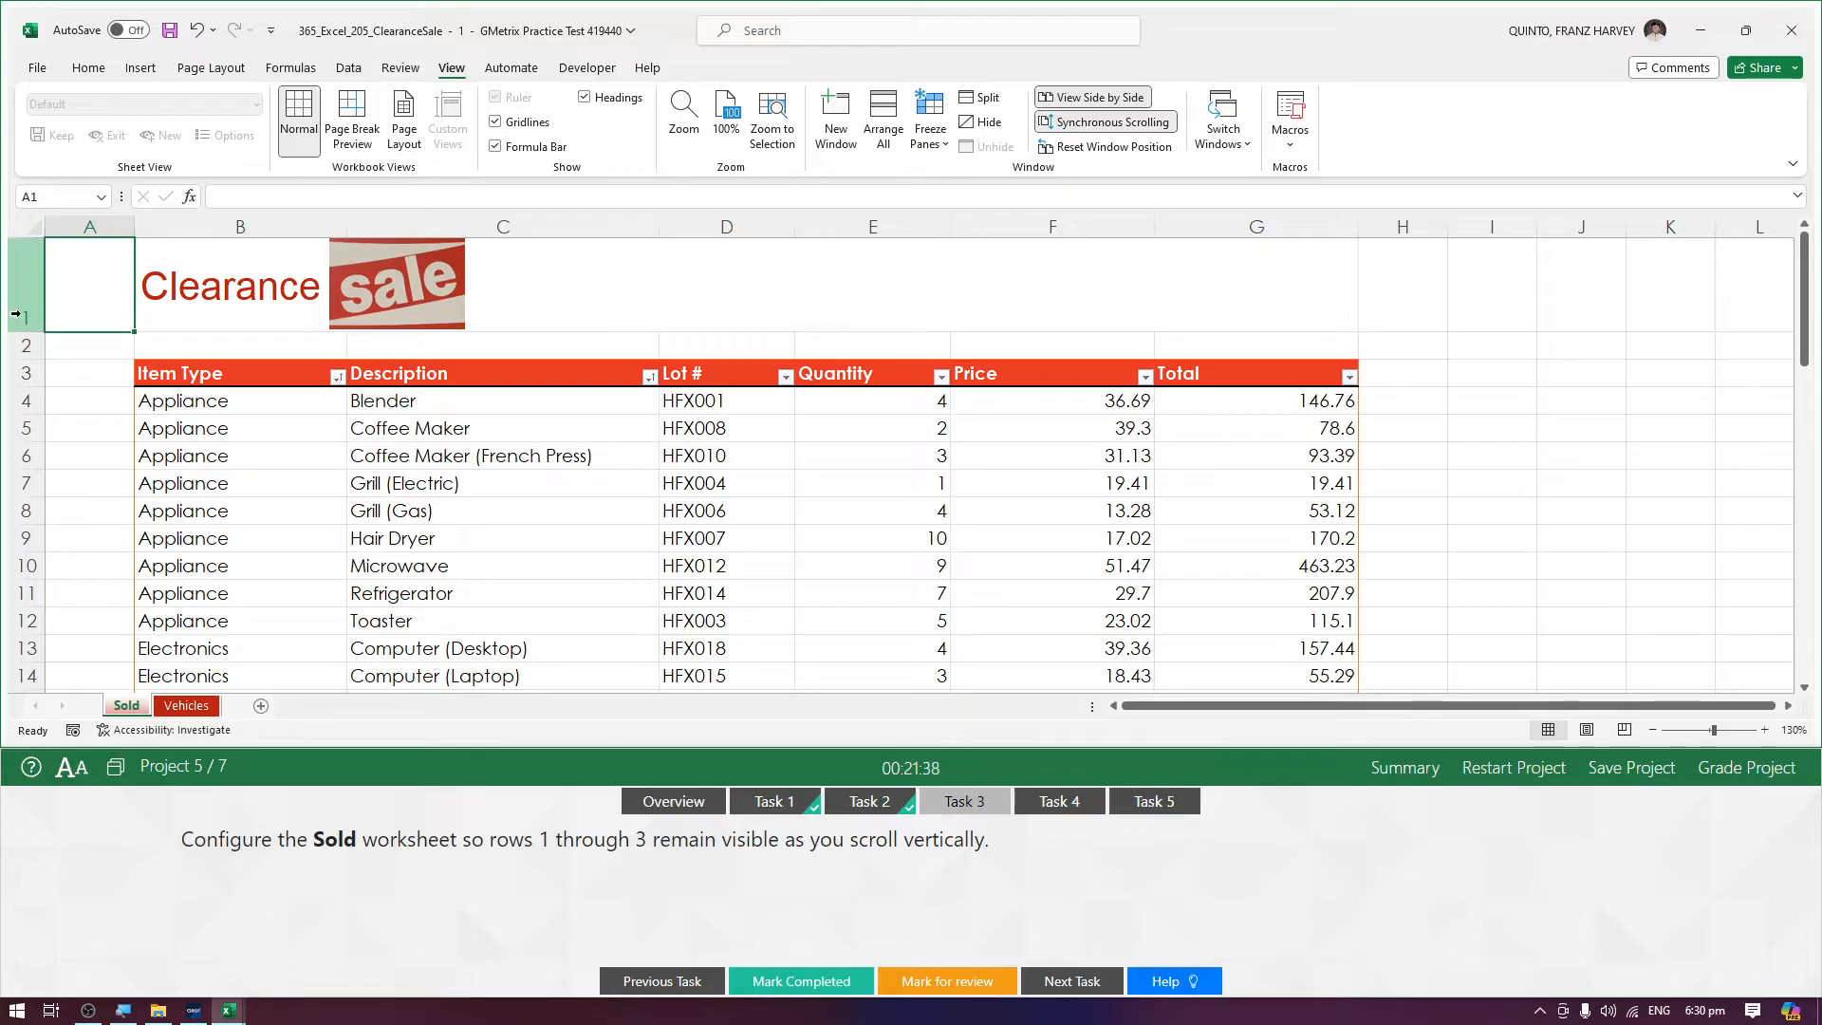
{"action": "left_click_drag", "start_coordinate": [15, 313], "coordinate": [17, 376]}
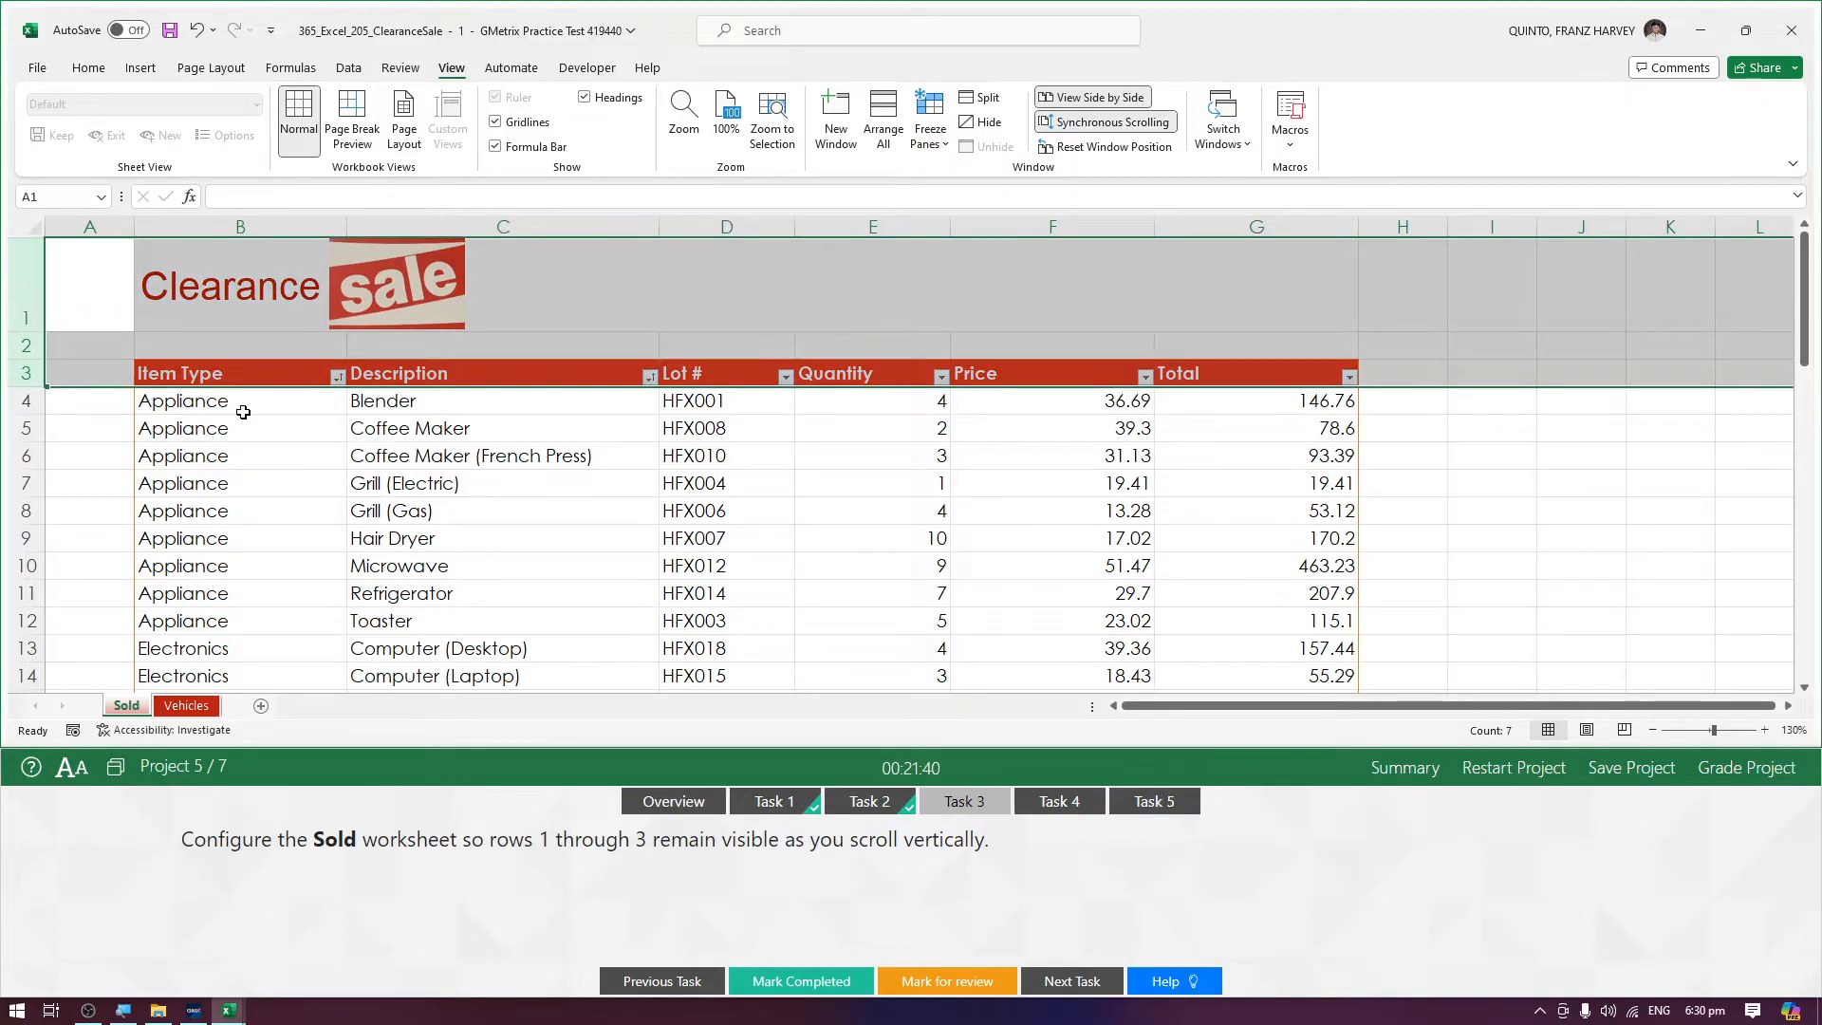
{"action": "left_click", "coordinate": [27, 401]}
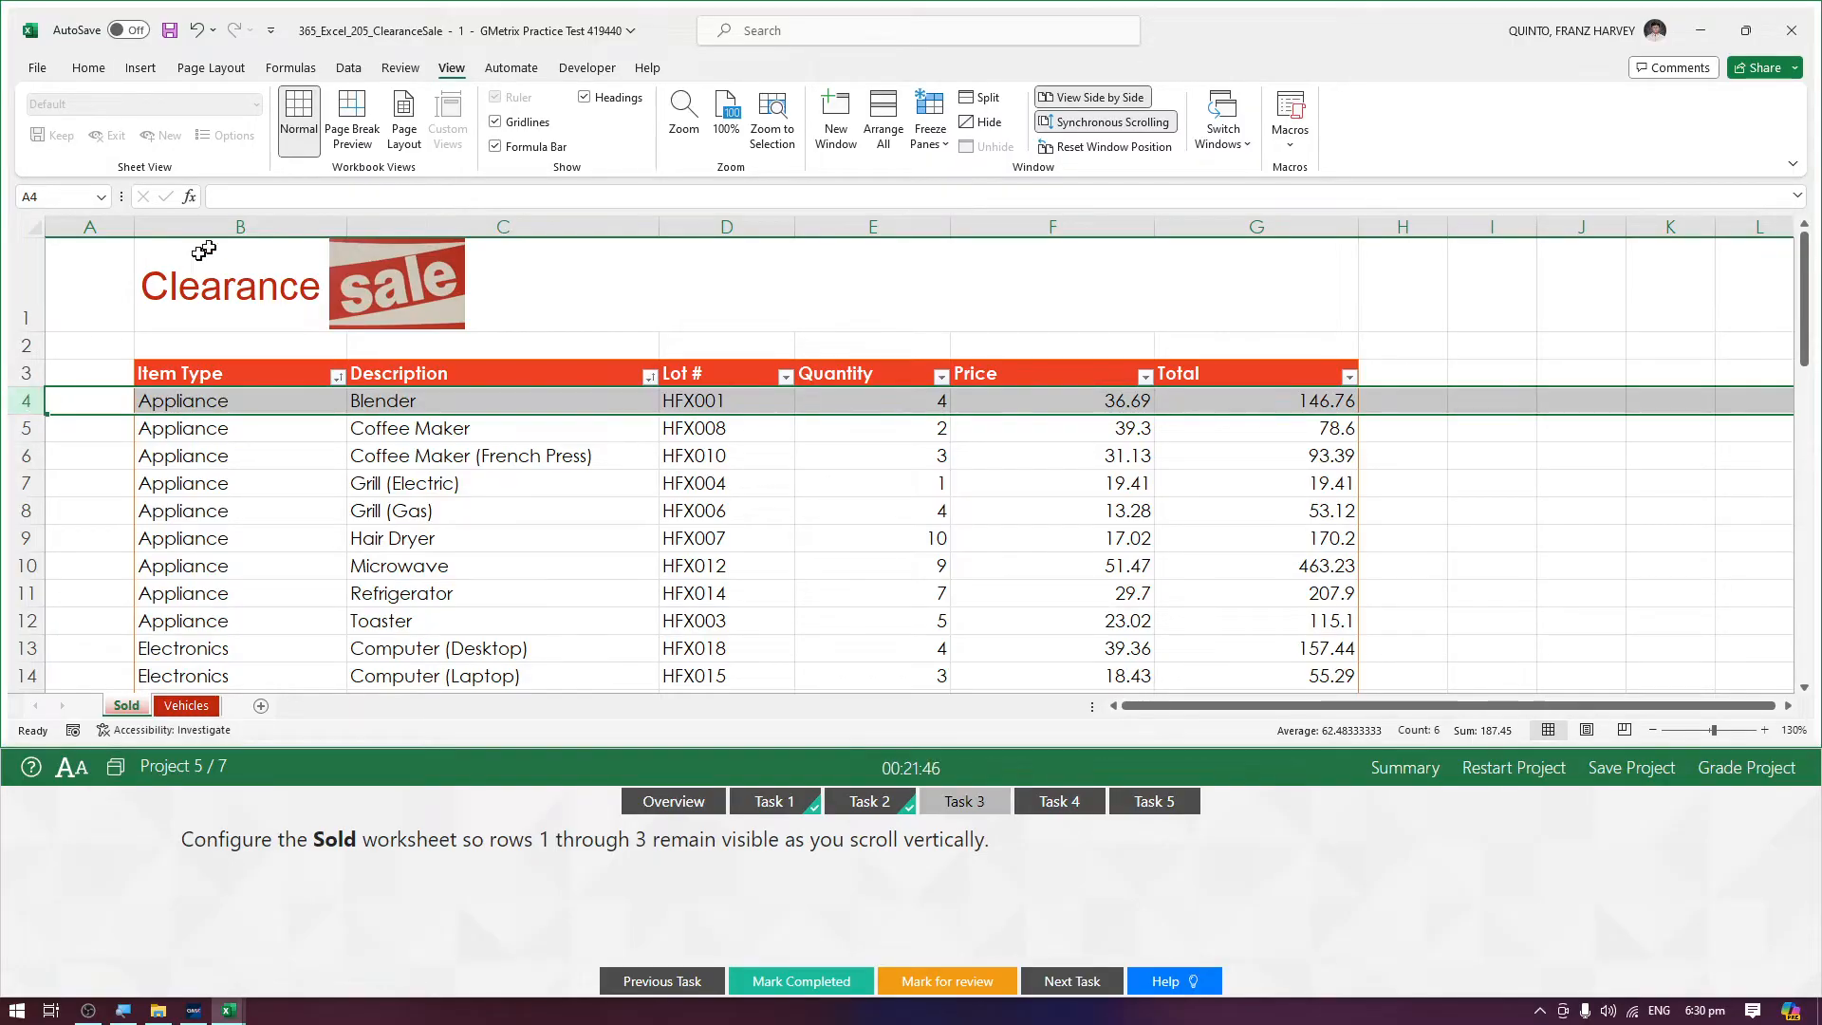
{"action": "left_click", "coordinate": [932, 144]}
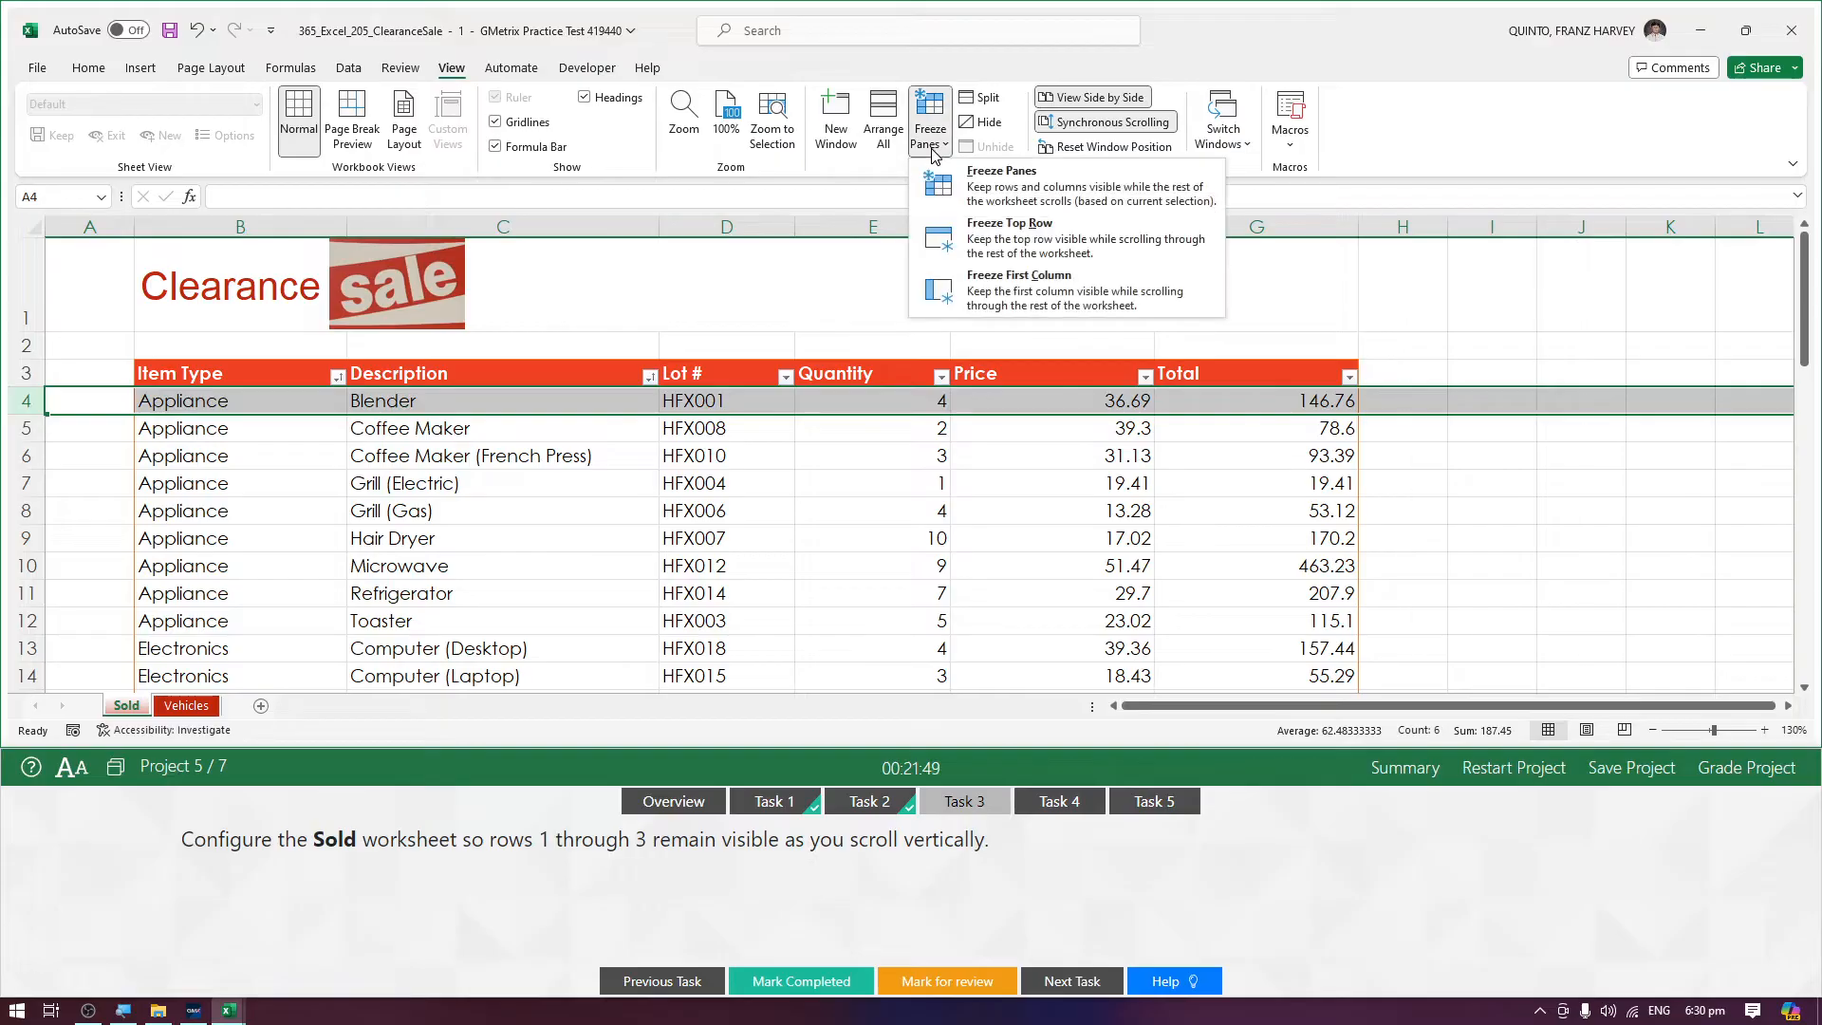
{"action": "left_click", "coordinate": [978, 184]}
{"action": "scroll", "coordinate": [826, 483], "scroll_direction": "down", "scroll_amount": 2}
{"action": "scroll", "coordinate": [826, 483], "scroll_direction": "up", "scroll_amount": 2}
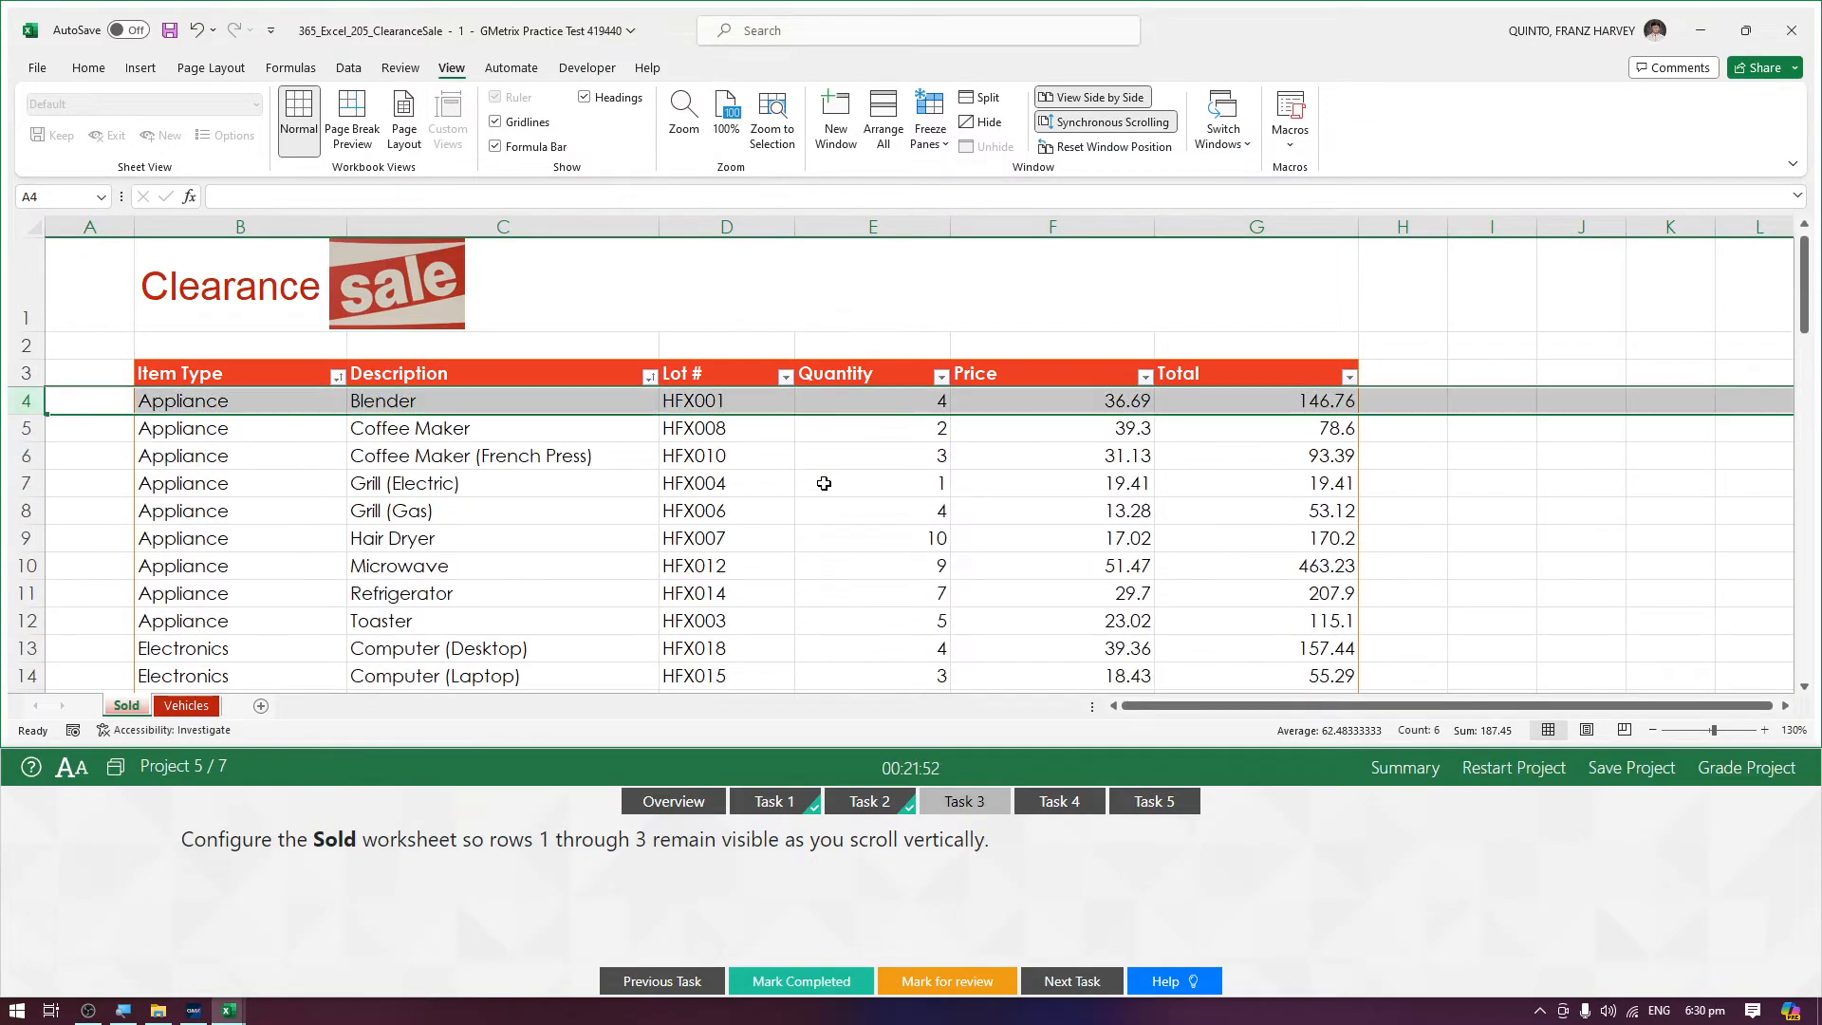
{"action": "scroll", "coordinate": [825, 484], "scroll_direction": "down", "scroll_amount": 2}
{"action": "scroll", "coordinate": [824, 484], "scroll_direction": "up", "scroll_amount": 2}
{"action": "left_click", "coordinate": [822, 492]}
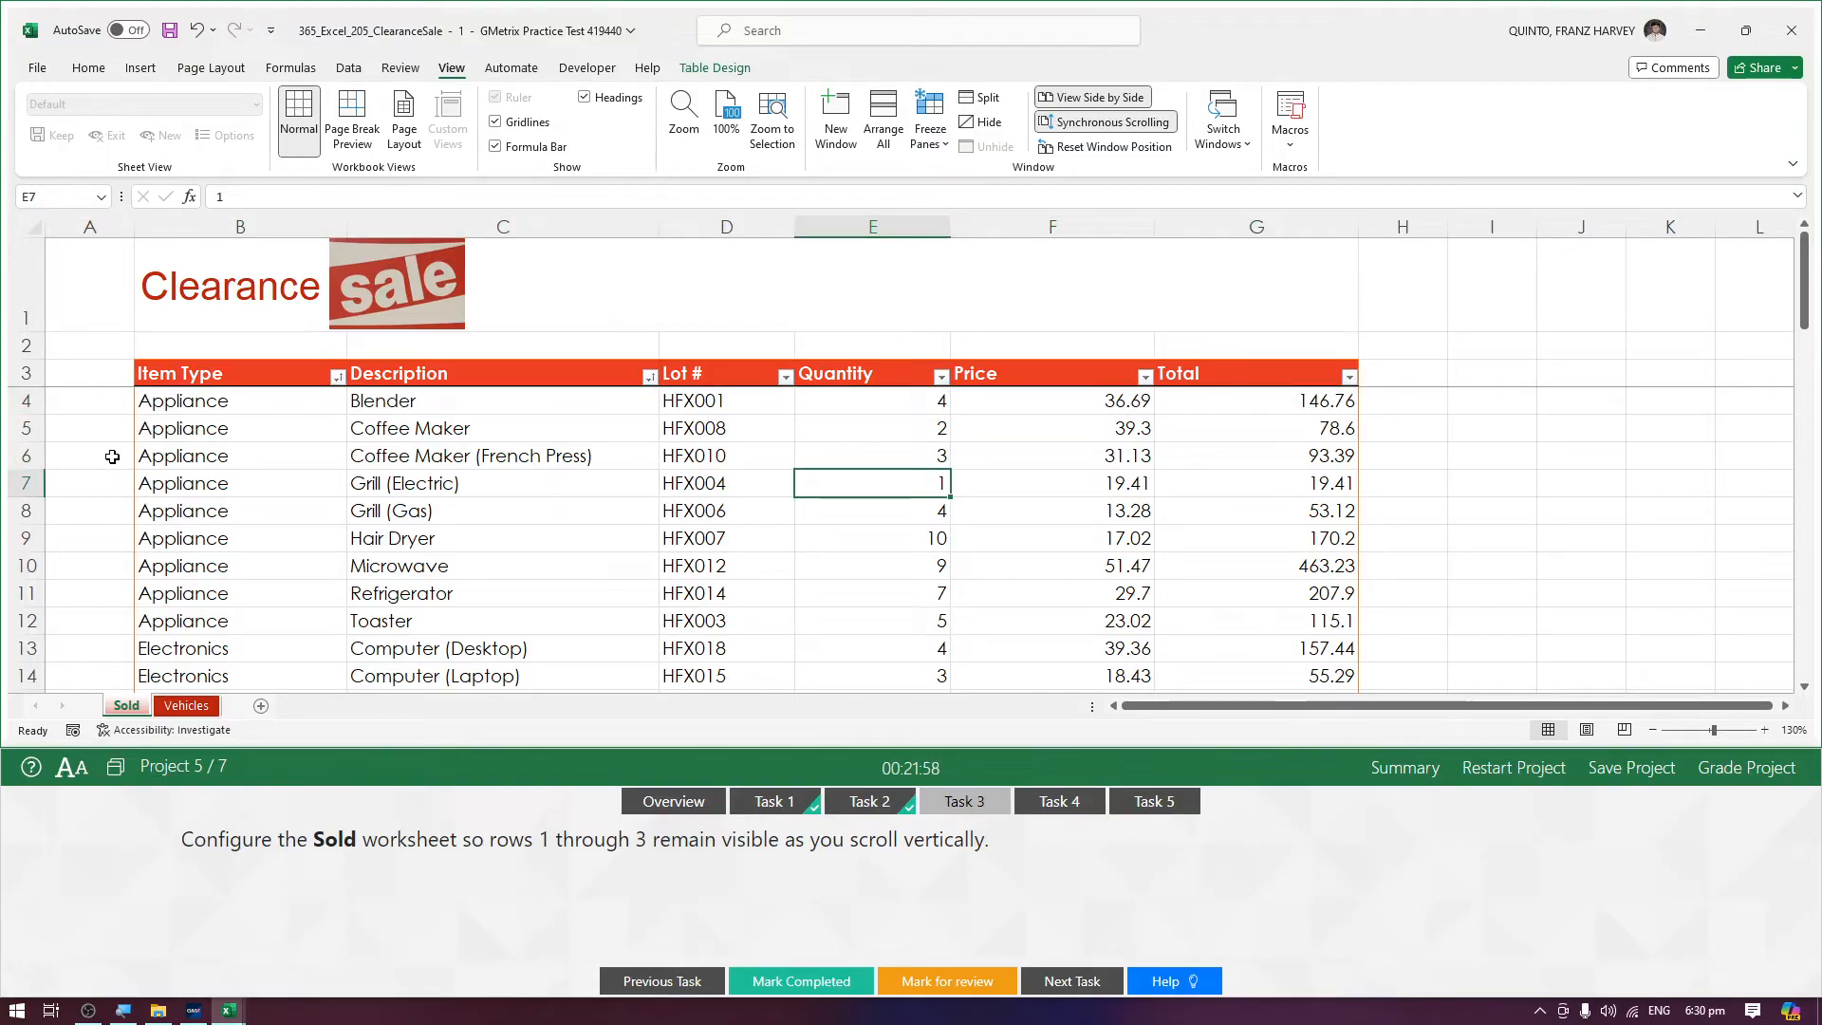
Mark Task 3 as completed and open Task 4
{"action": "left_click", "coordinate": [19, 399]}
{"action": "left_click", "coordinate": [18, 289]}
{"action": "left_click_drag", "start_coordinate": [18, 288], "coordinate": [19, 373]}
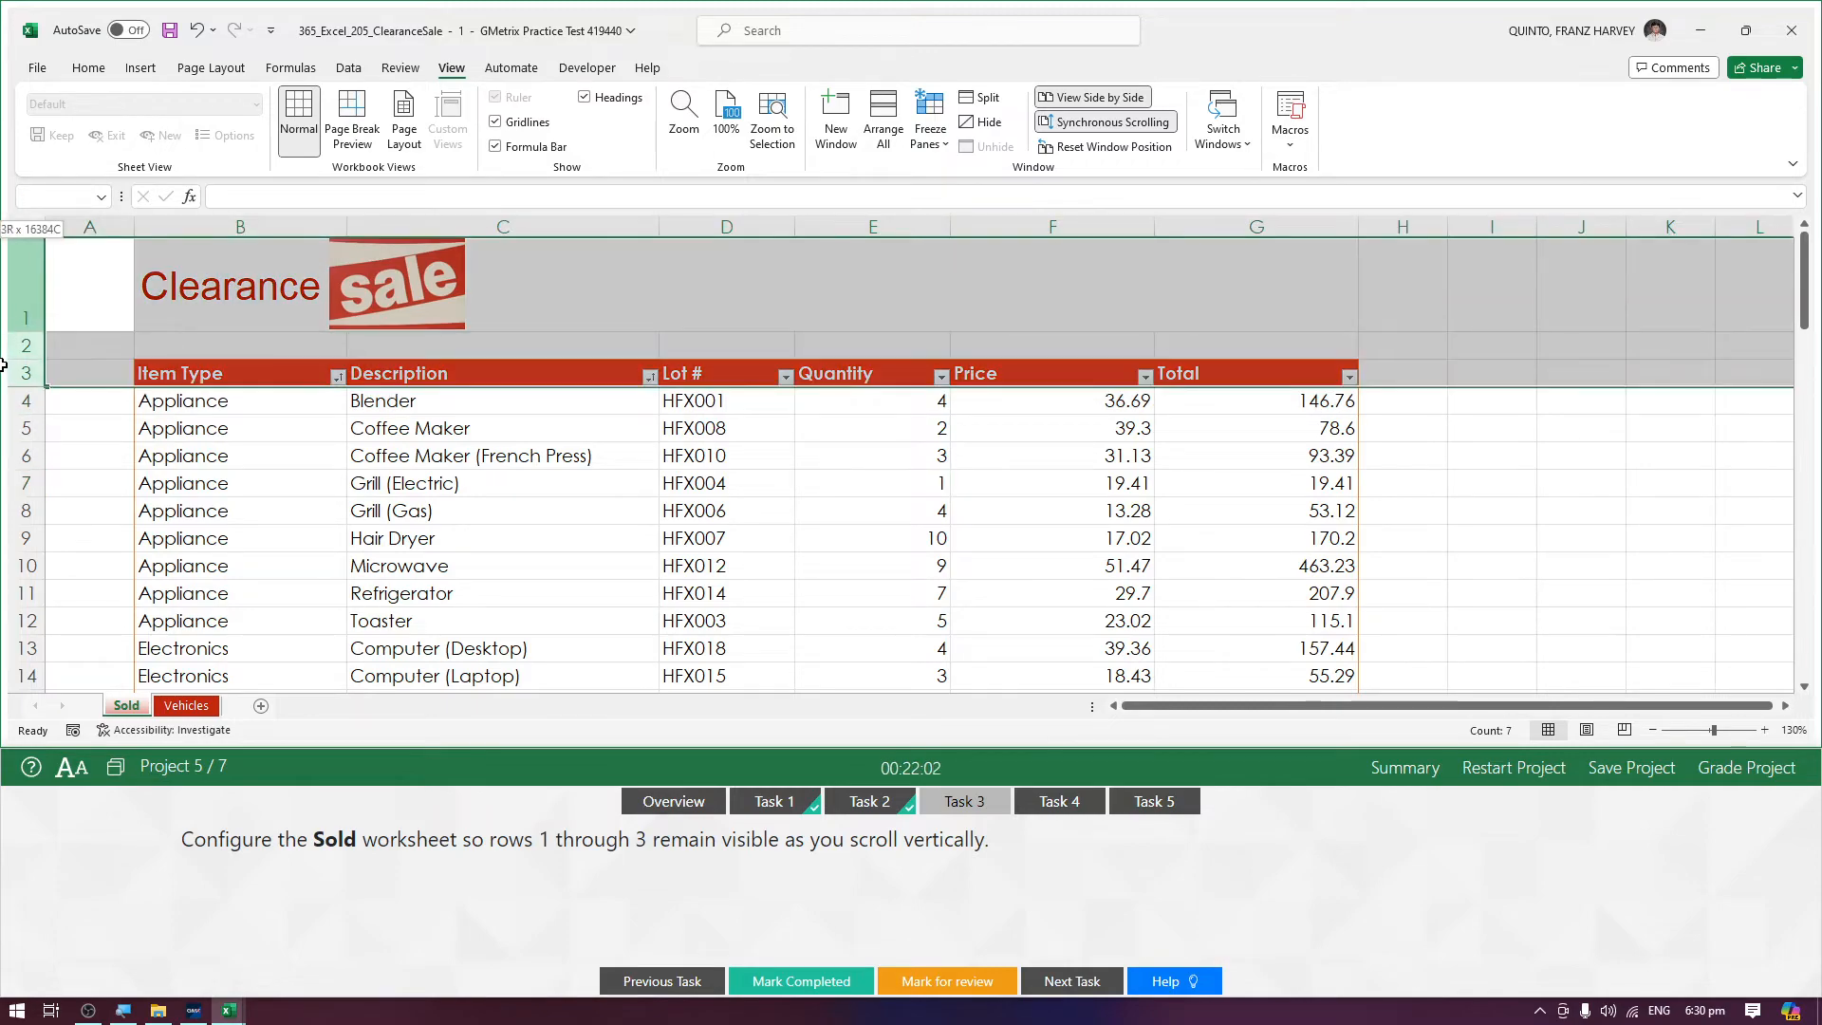
{"action": "left_click", "coordinate": [461, 503]}
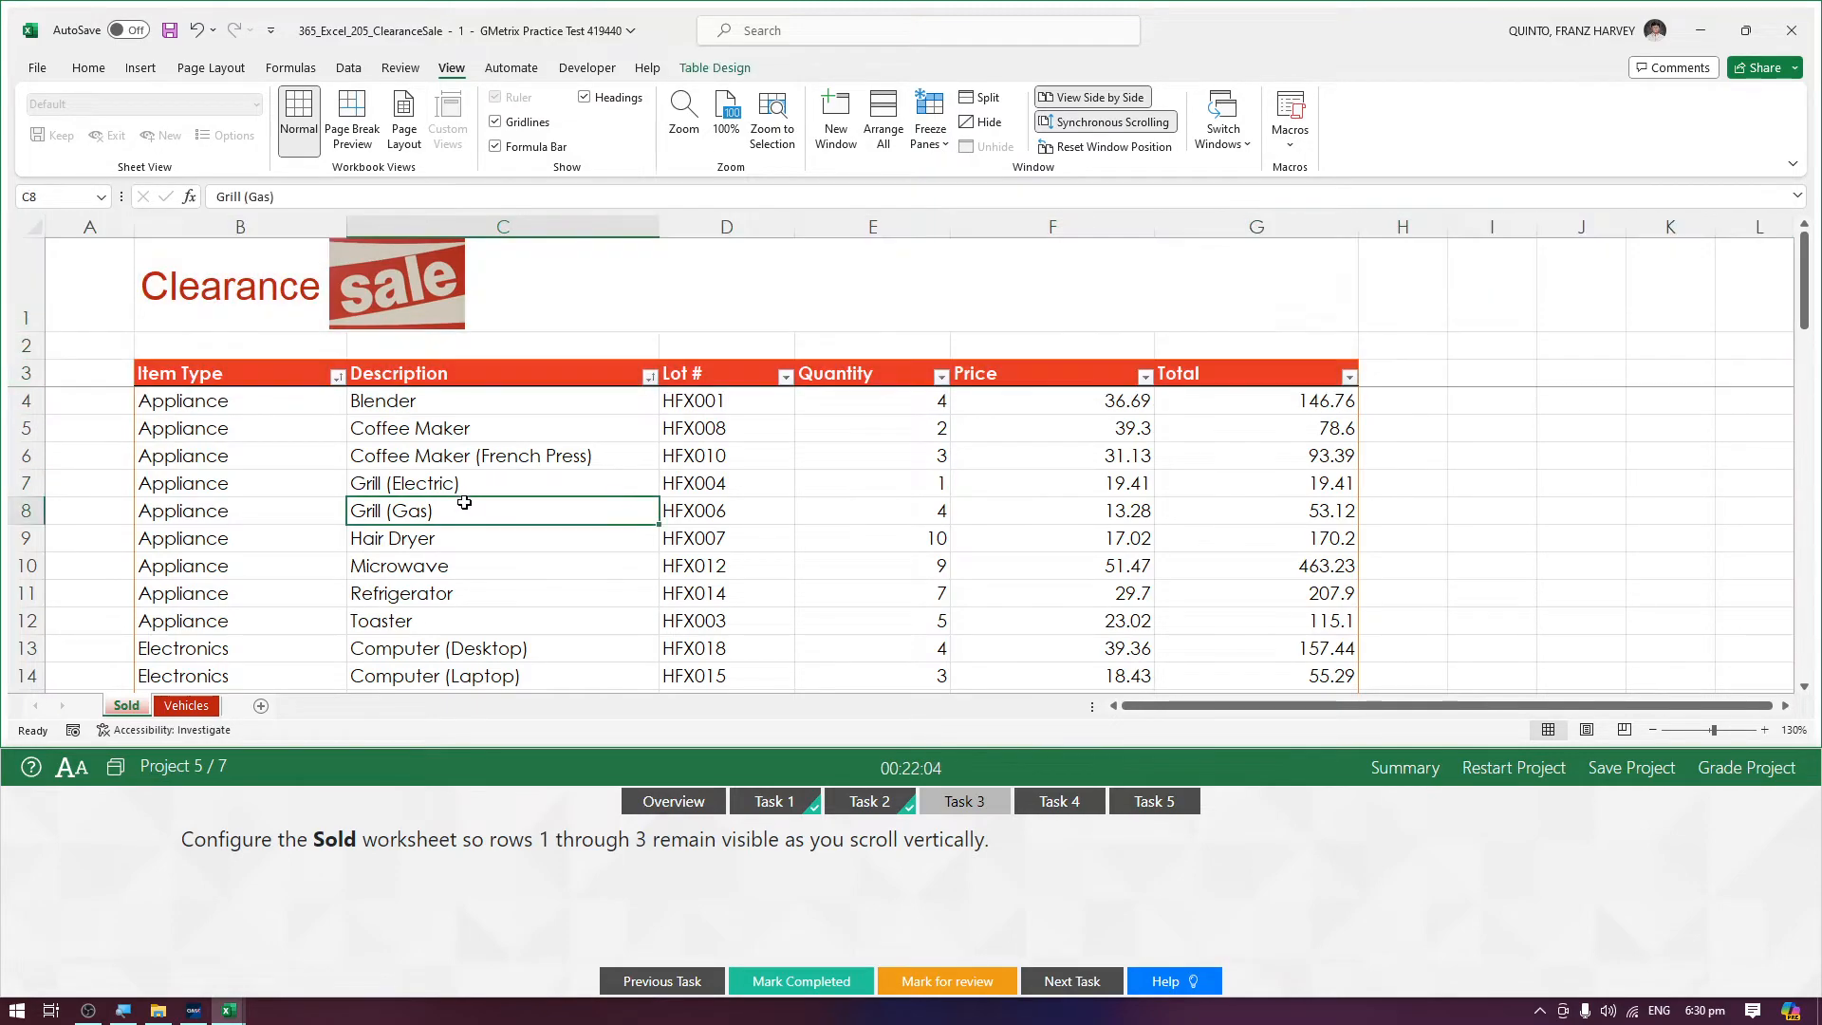
{"action": "left_click", "coordinate": [769, 981]}
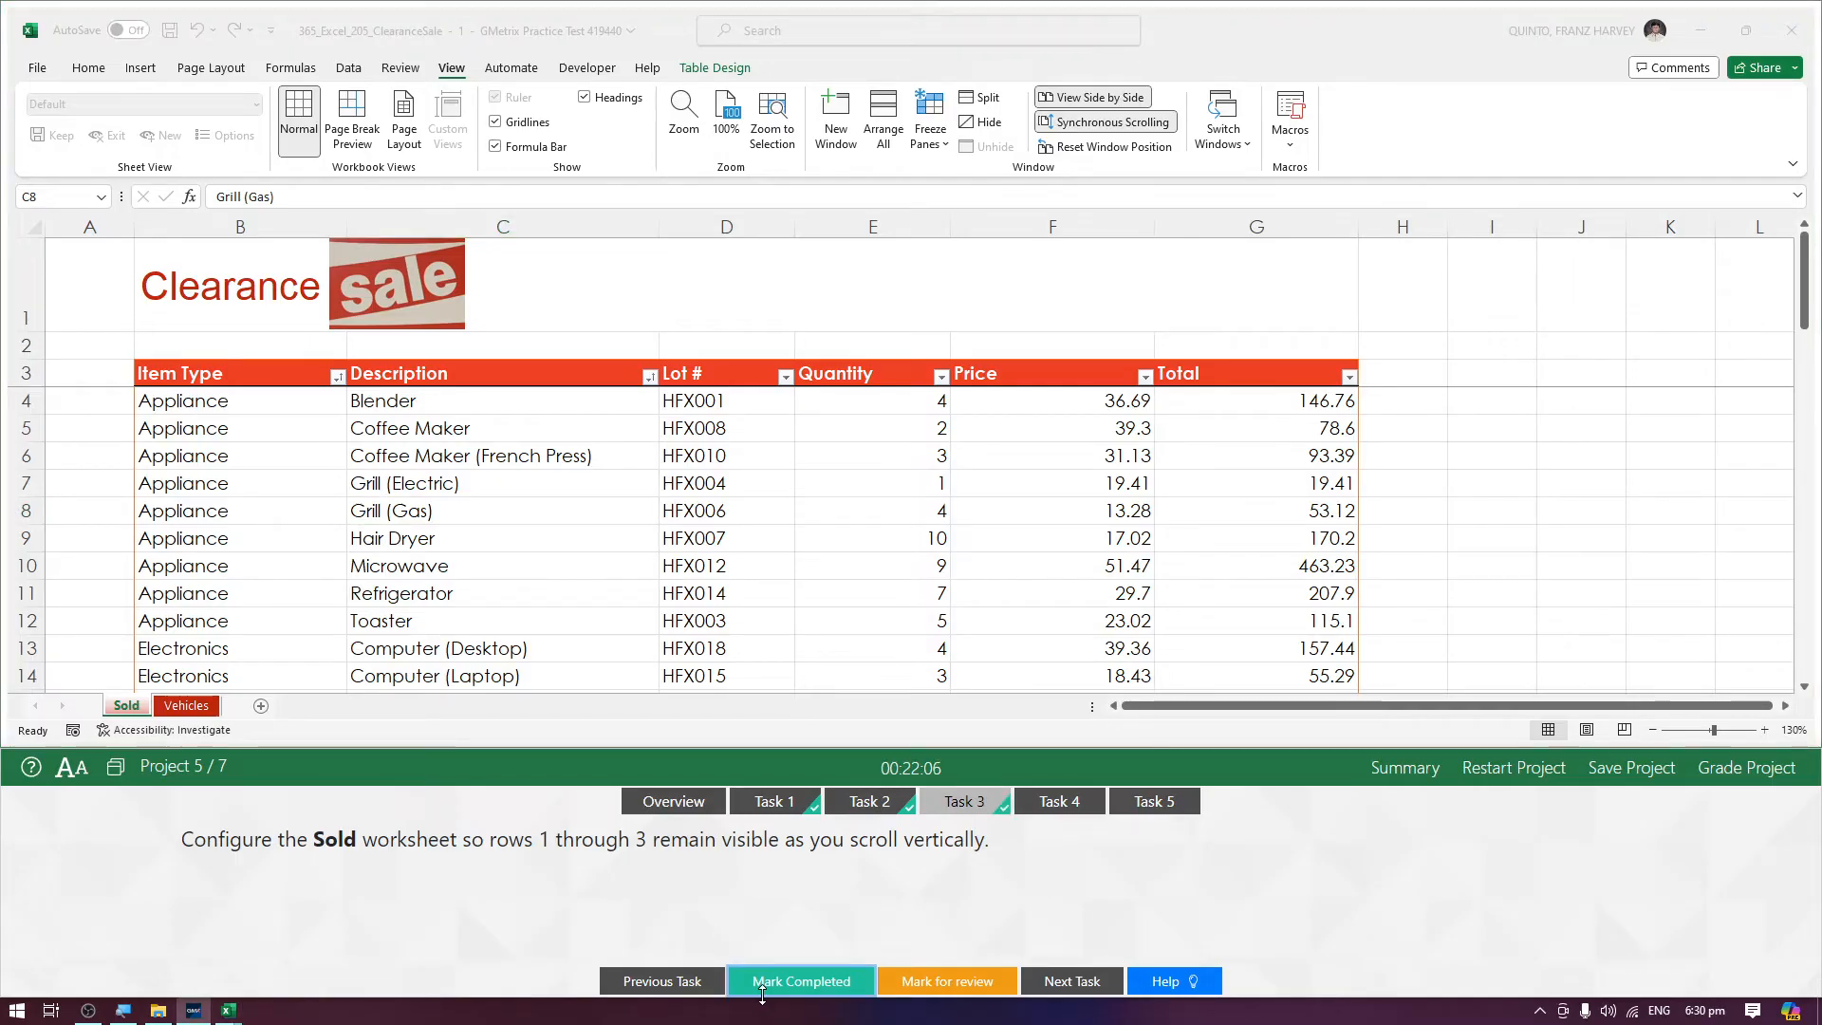
{"action": "left_click", "coordinate": [1061, 807]}
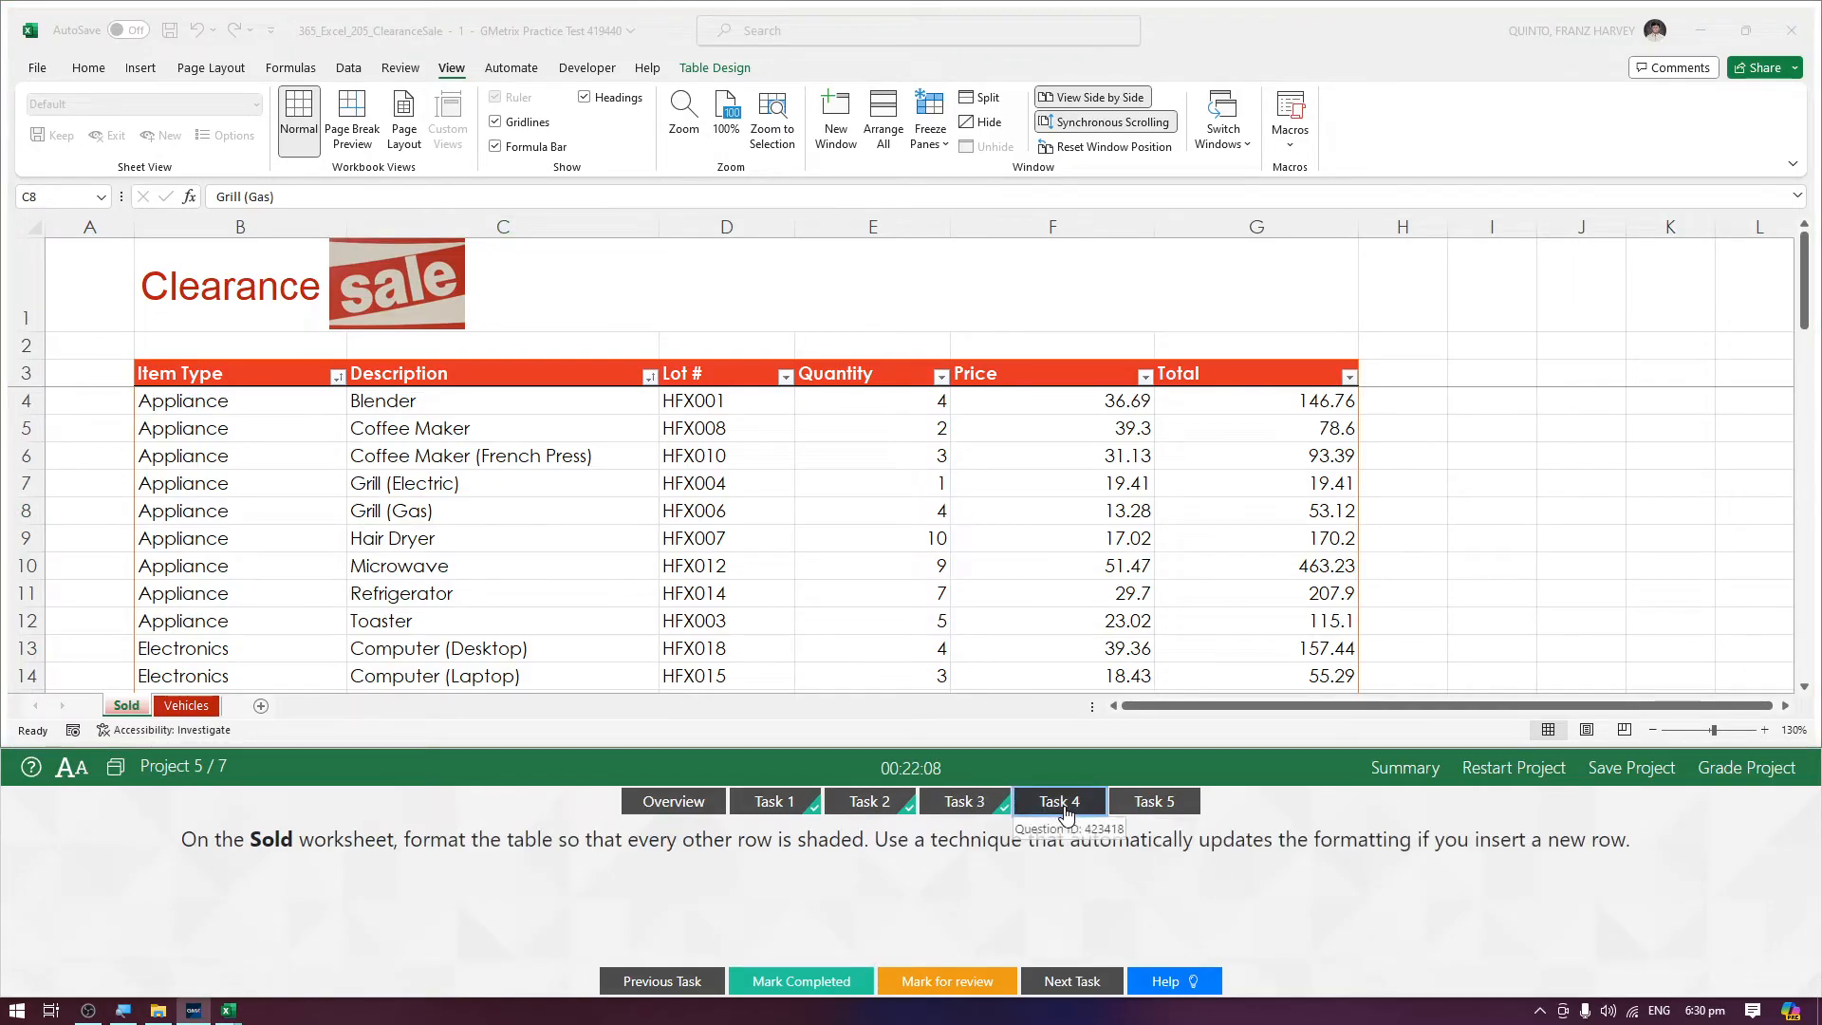
Examine the table rows on the Sold worksheet one by one to see which should receive alternate shading
{"action": "left_click", "coordinate": [127, 707]}
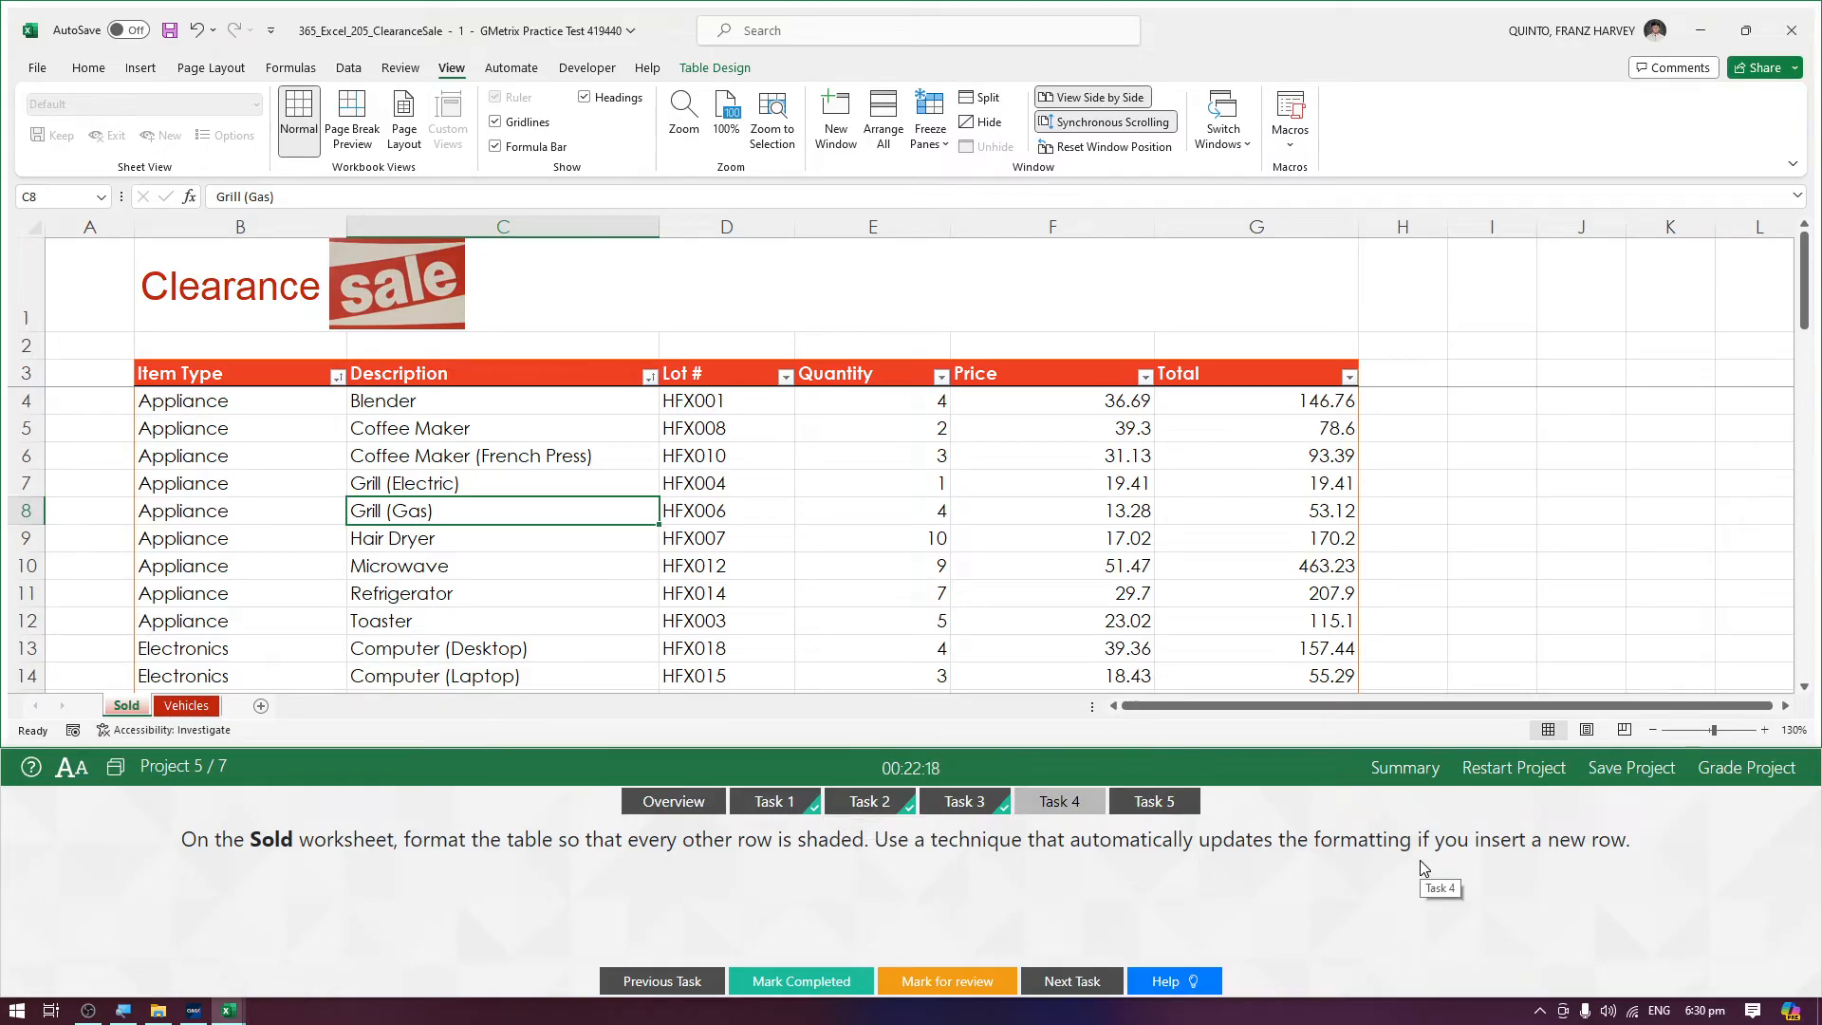
{"action": "scroll", "coordinate": [647, 605], "scroll_direction": "down", "scroll_amount": 1}
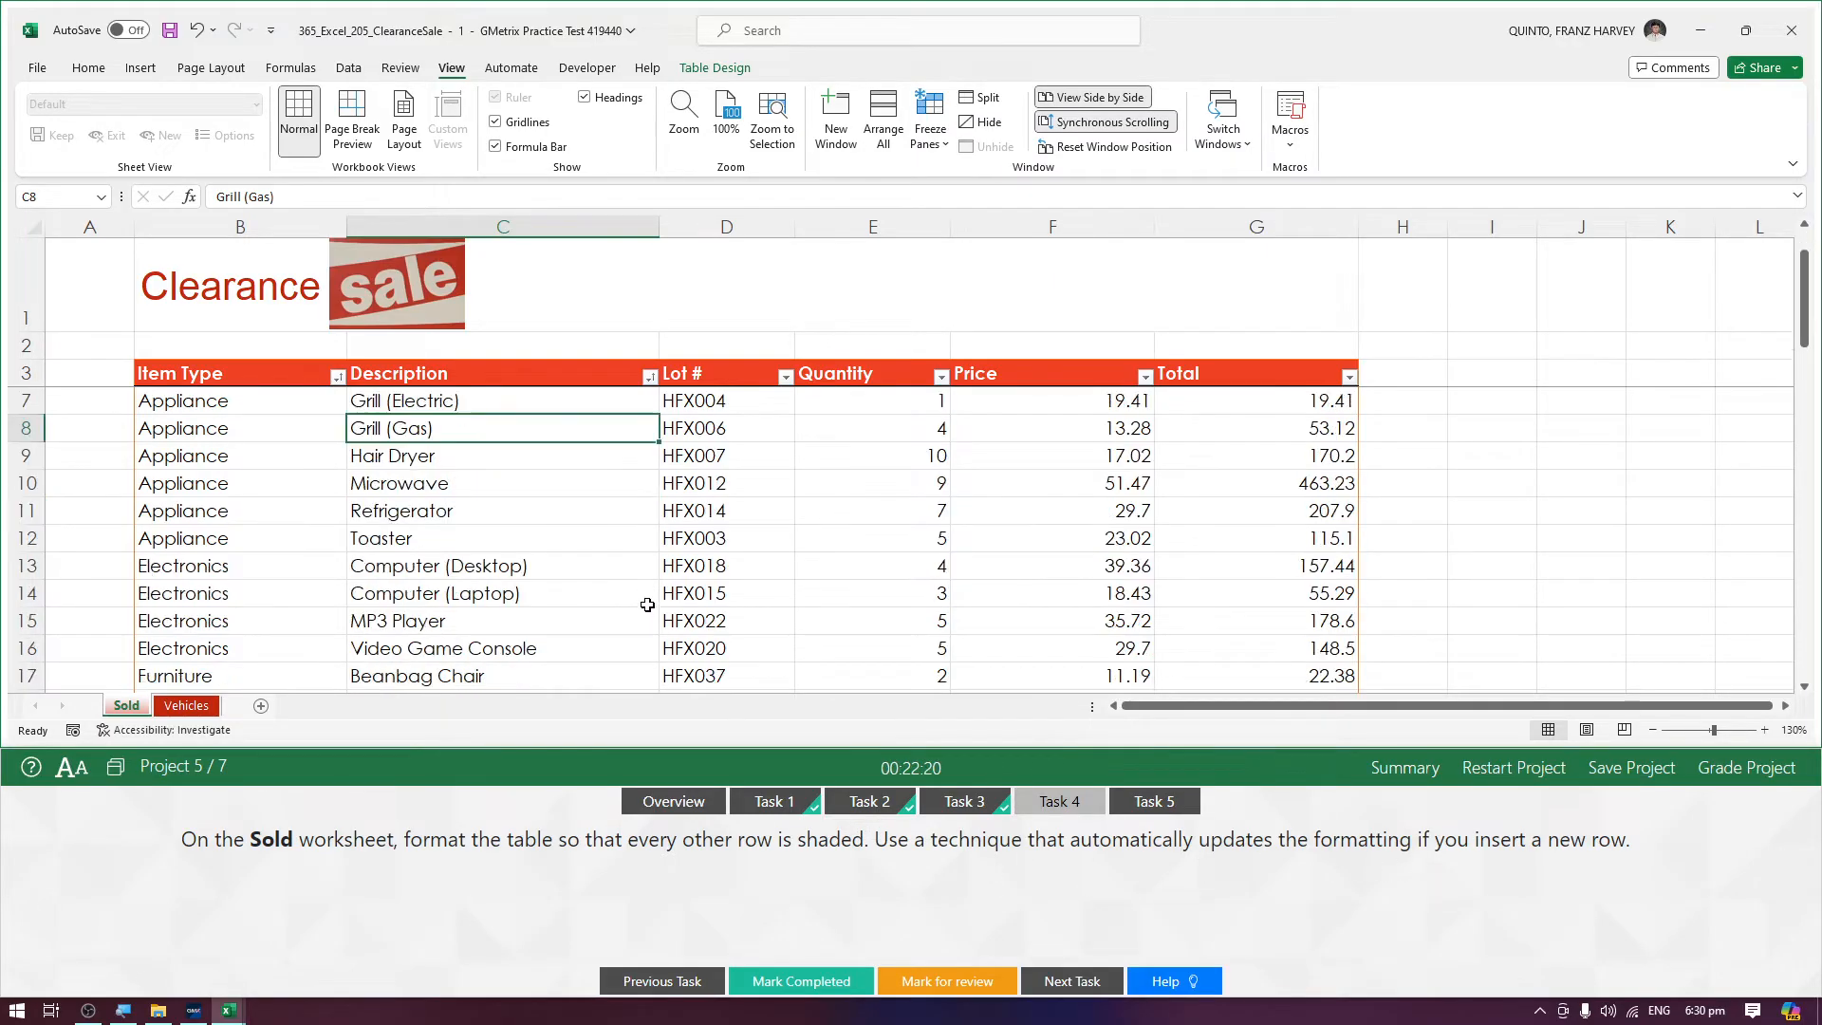
{"action": "scroll", "coordinate": [651, 606], "scroll_direction": "up", "scroll_amount": 1}
{"action": "left_click_drag", "start_coordinate": [244, 414], "coordinate": [1244, 408]}
{"action": "left_click_drag", "start_coordinate": [247, 403], "coordinate": [1230, 405]}
{"action": "left_click_drag", "start_coordinate": [265, 439], "coordinate": [1135, 427]}
{"action": "left_click_drag", "start_coordinate": [211, 459], "coordinate": [1192, 461]}
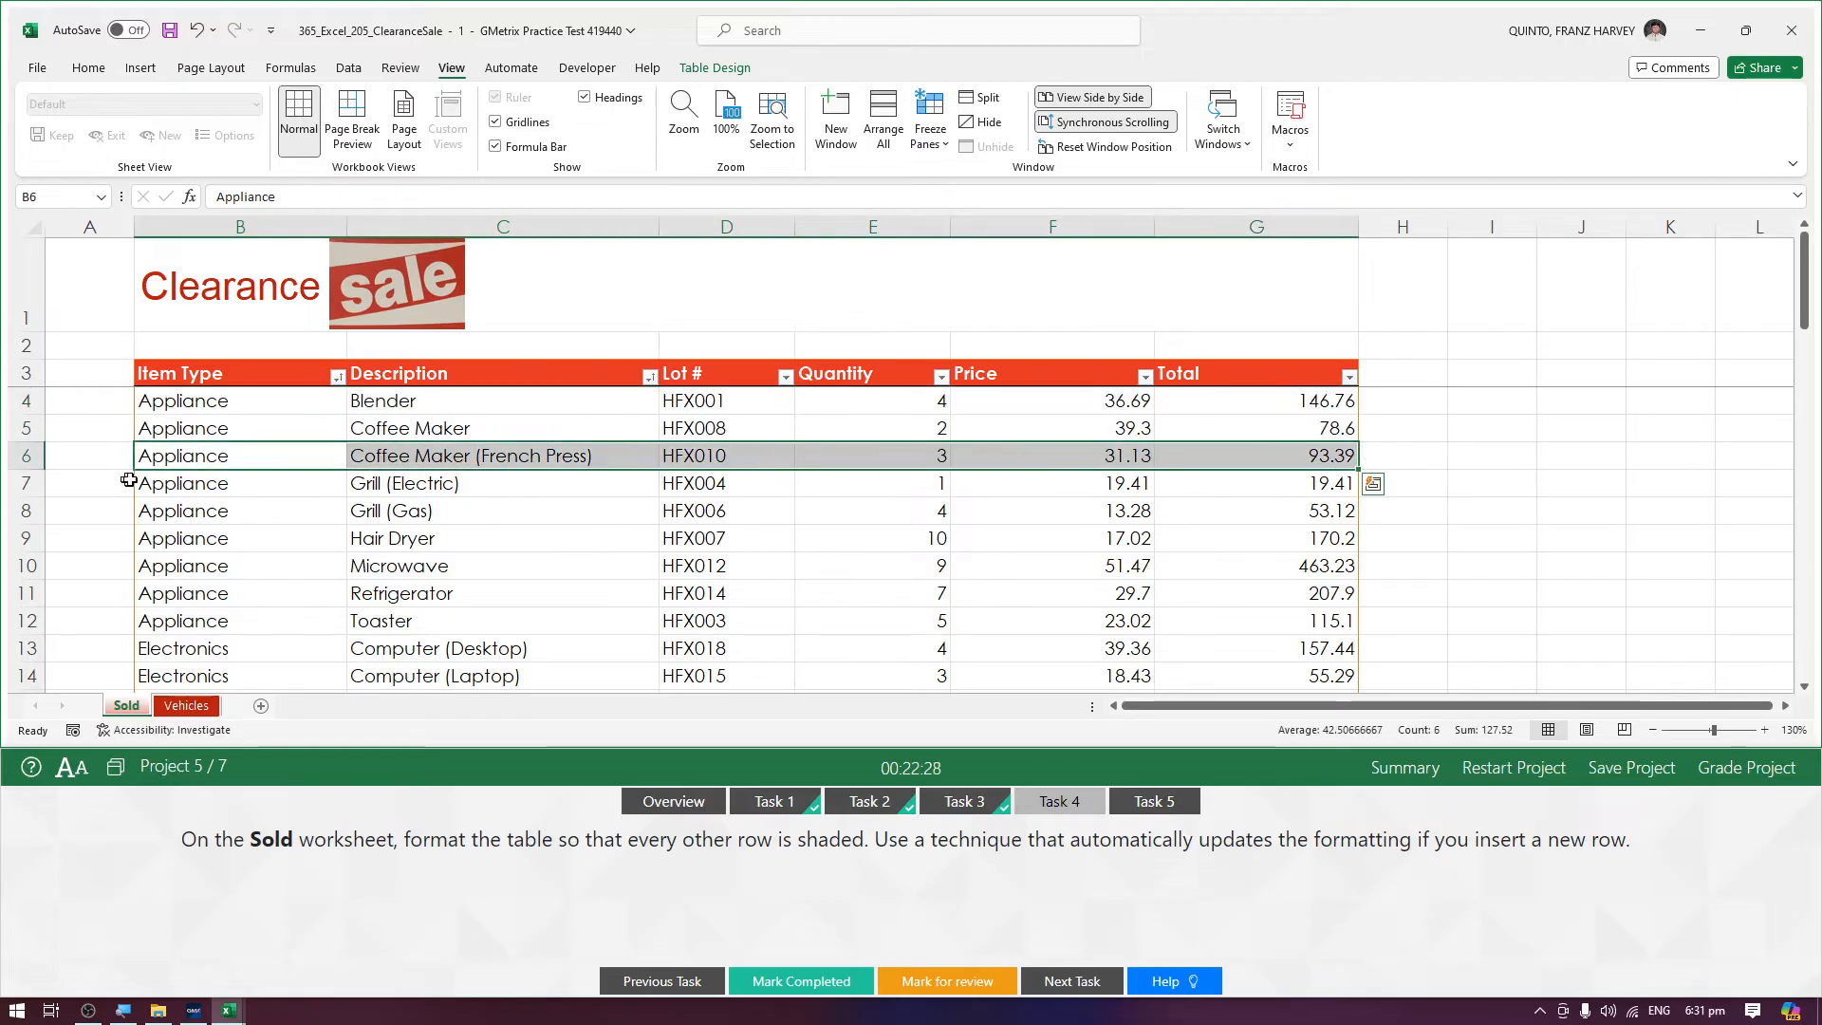
{"action": "left_click_drag", "start_coordinate": [284, 484], "coordinate": [1234, 512]}
{"action": "left_click", "coordinate": [911, 560]}
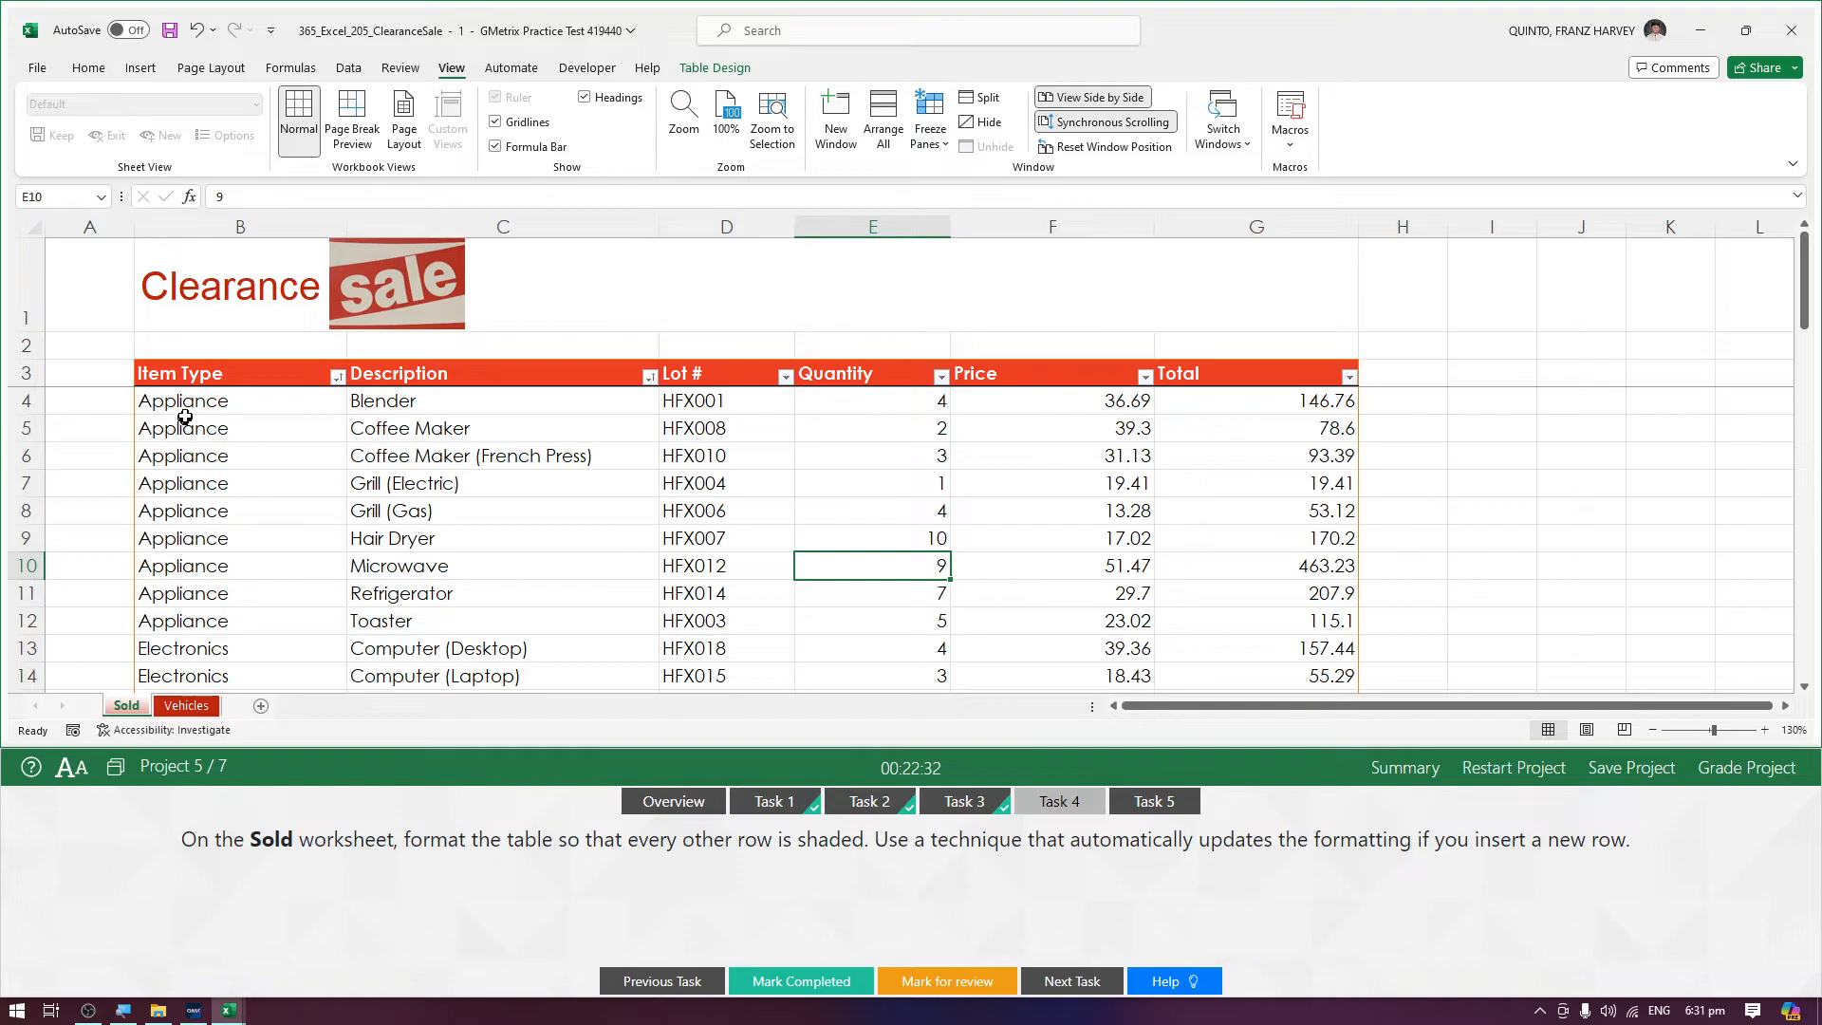
Turn on banded rows for the table on the Sold worksheet so that every other row is shaded
{"action": "left_click", "coordinate": [471, 528]}
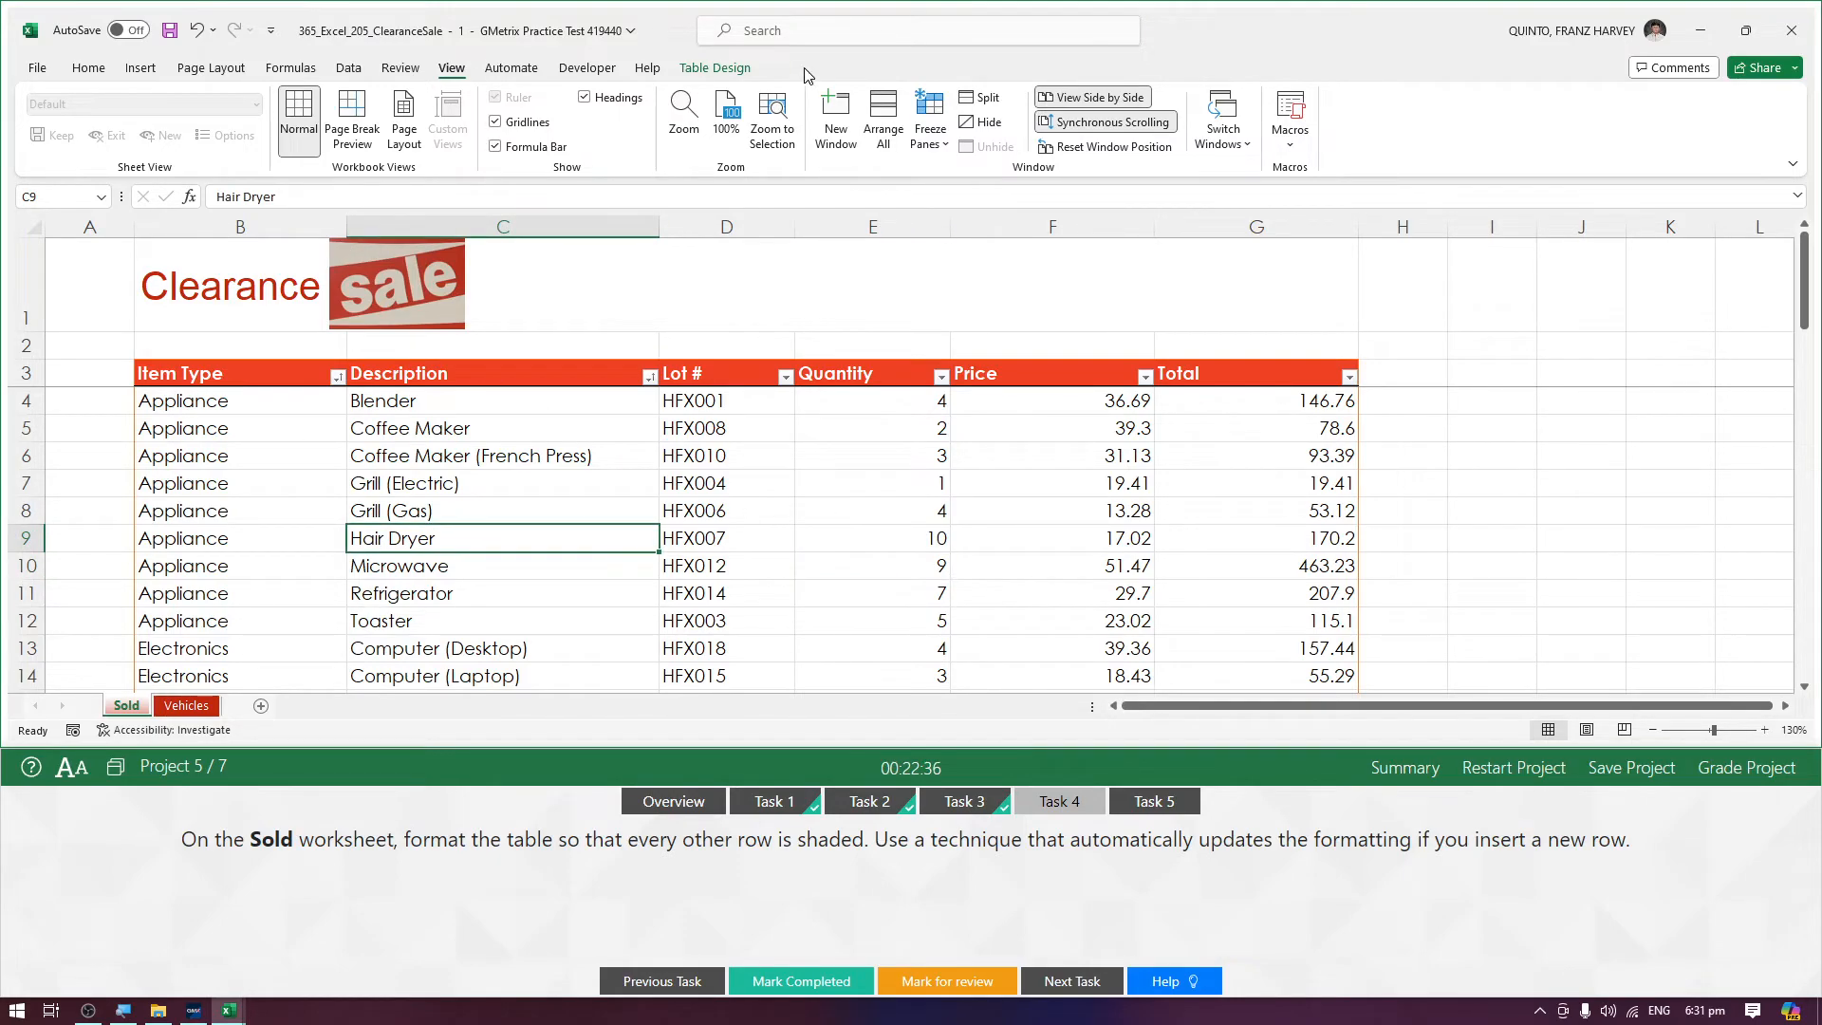
{"action": "left_click", "coordinate": [733, 70]}
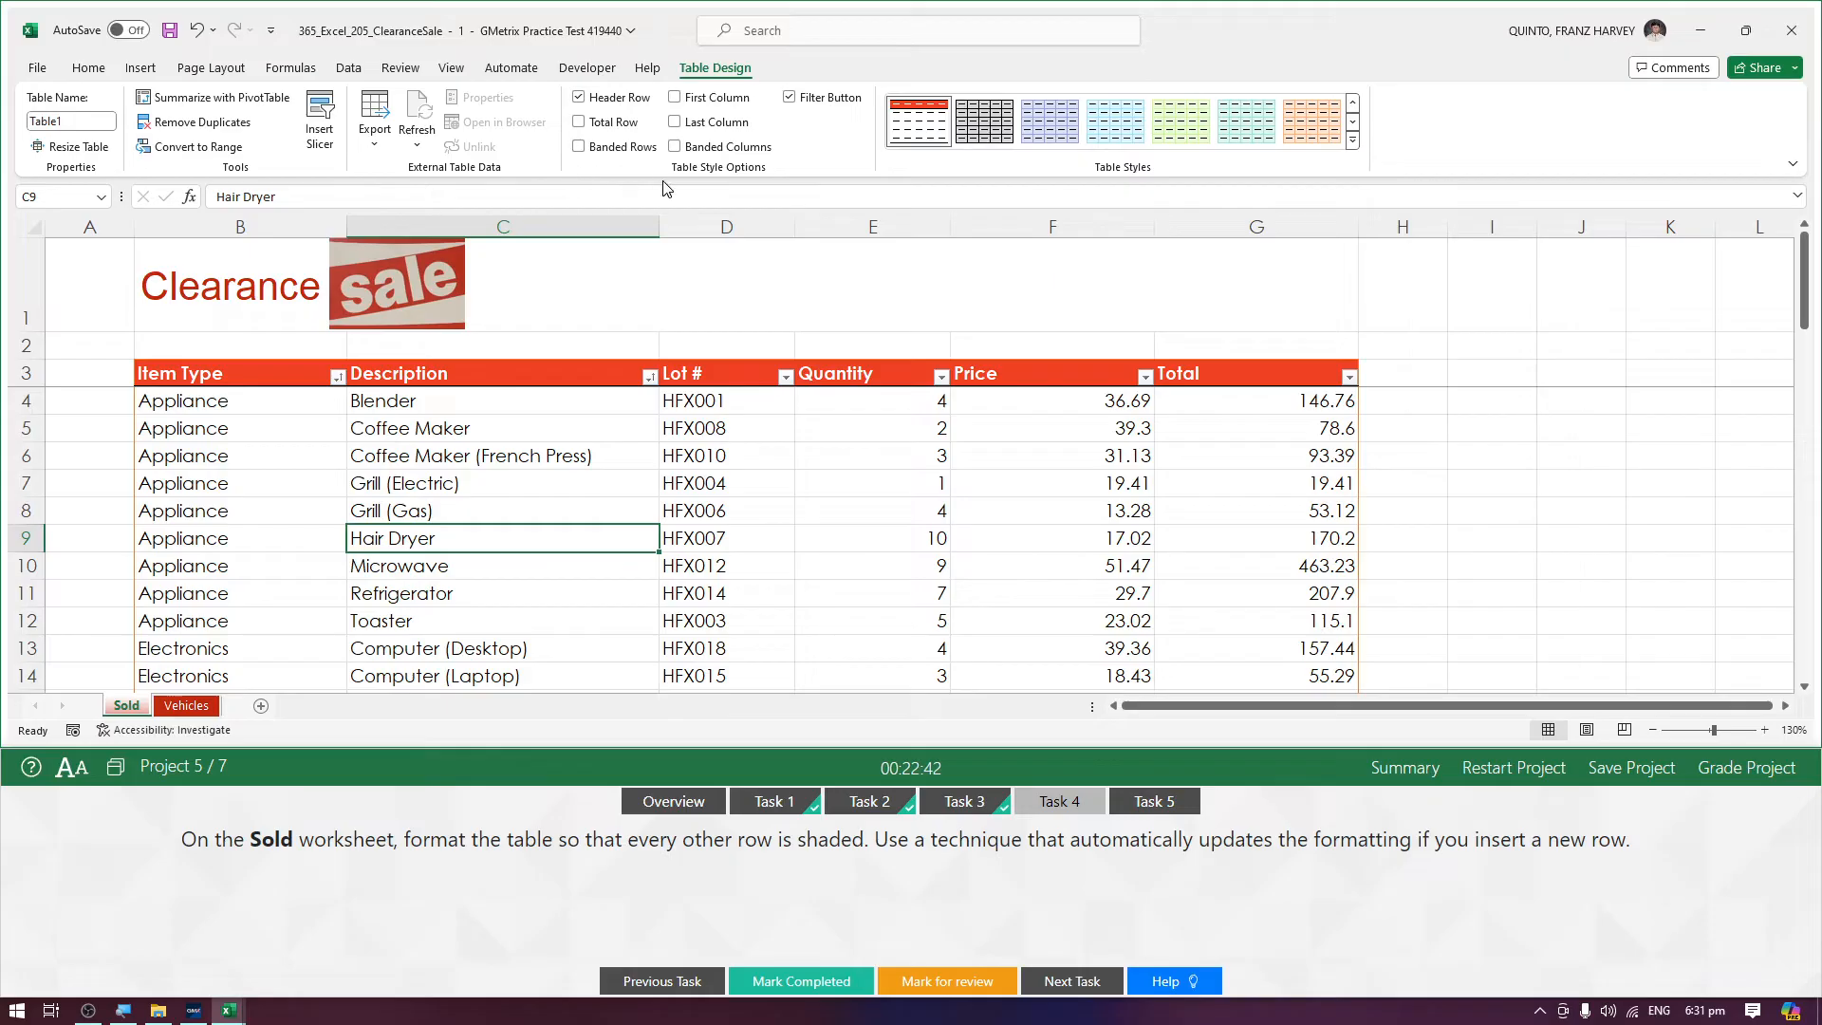
{"action": "left_click", "coordinate": [579, 147]}
Check the alternate row shading down the Item Type and Description columns of the Sold table
{"action": "left_click", "coordinate": [211, 399]}
{"action": "left_click_drag", "start_coordinate": [211, 400], "coordinate": [445, 402]}
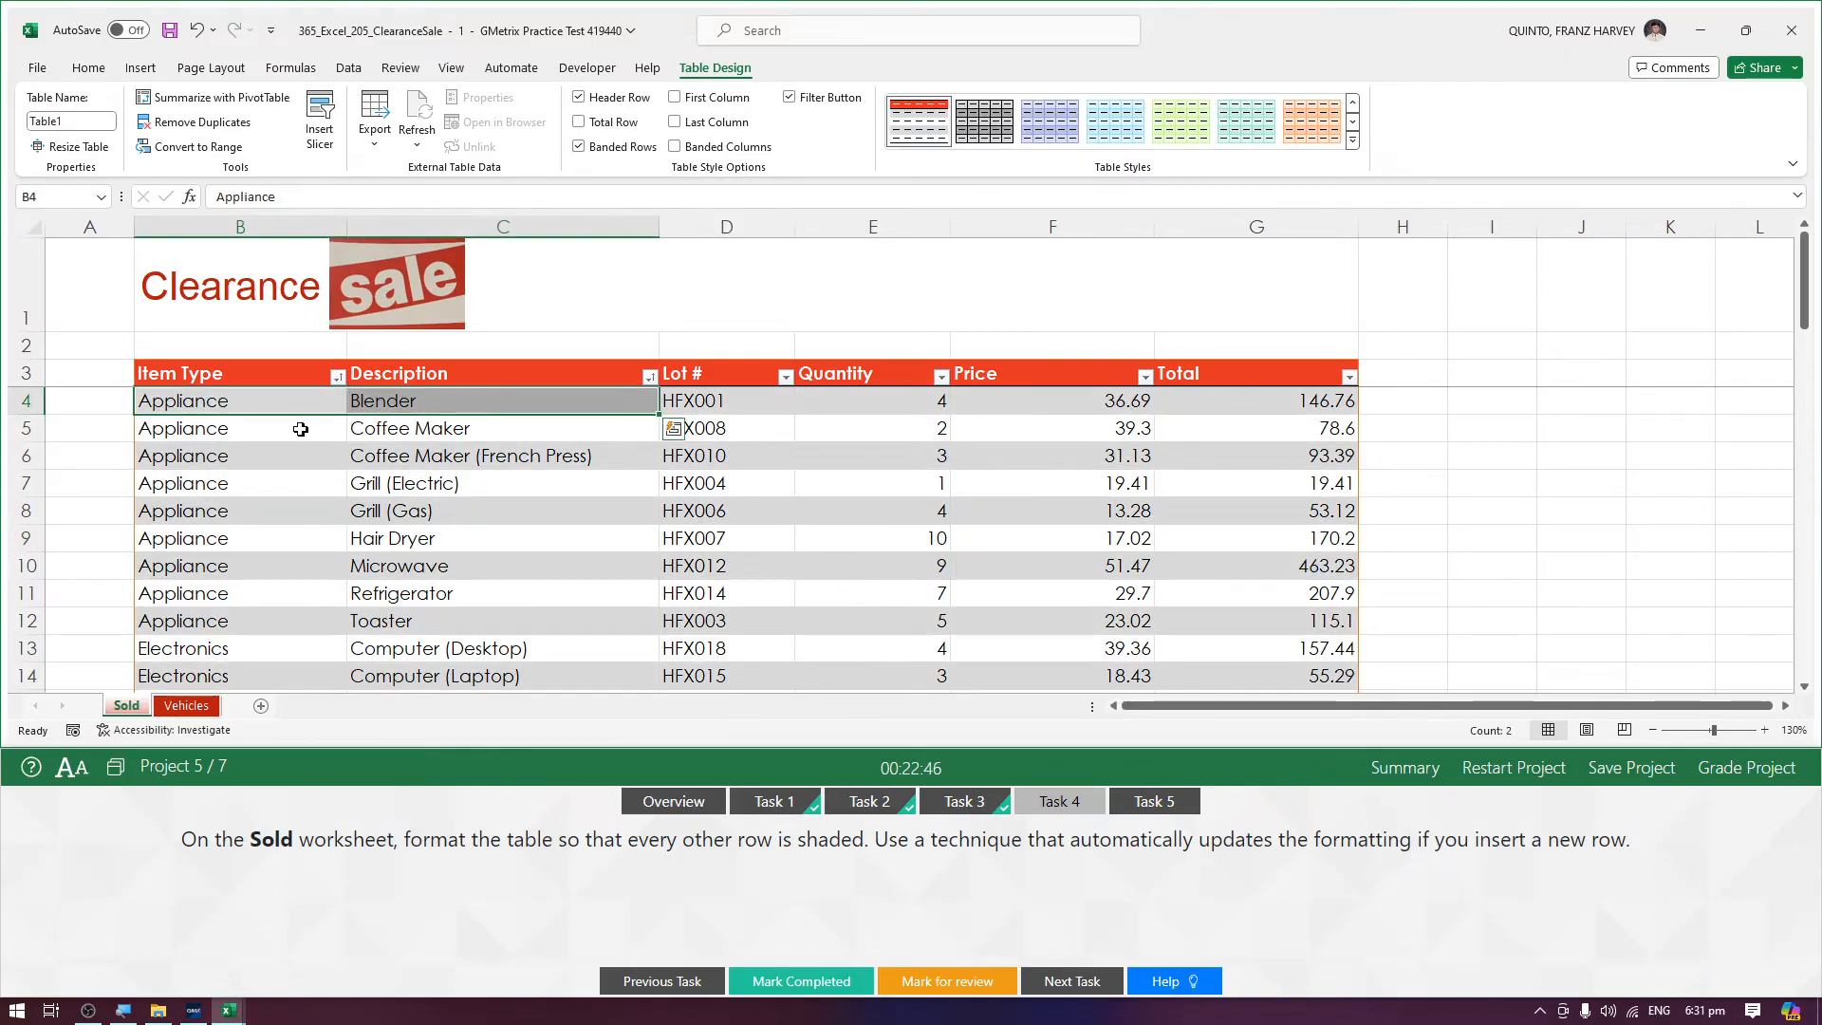
{"action": "left_click_drag", "start_coordinate": [299, 429], "coordinate": [534, 429]}
{"action": "left_click_drag", "start_coordinate": [283, 462], "coordinate": [427, 488]}
{"action": "left_click_drag", "start_coordinate": [294, 515], "coordinate": [432, 516]}
{"action": "scroll", "coordinate": [398, 545], "scroll_direction": "down", "scroll_amount": 7}
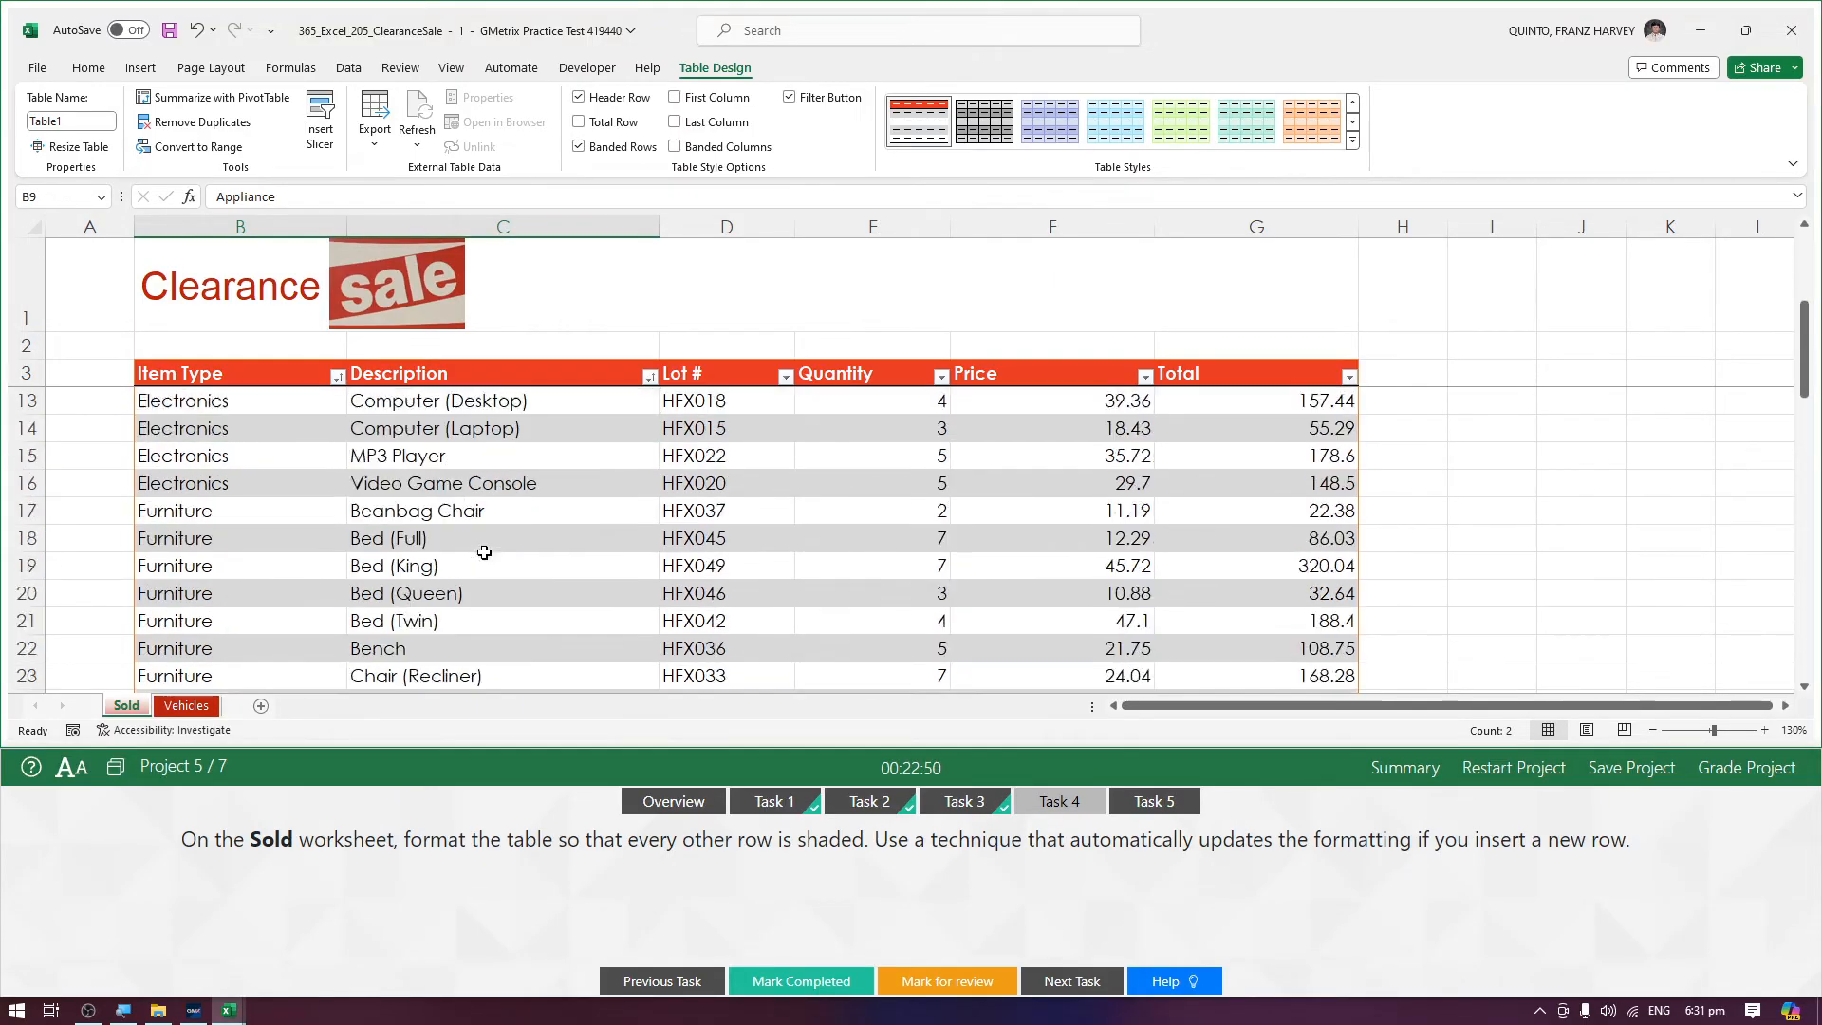
{"action": "scroll", "coordinate": [479, 549], "scroll_direction": "up", "scroll_amount": 7}
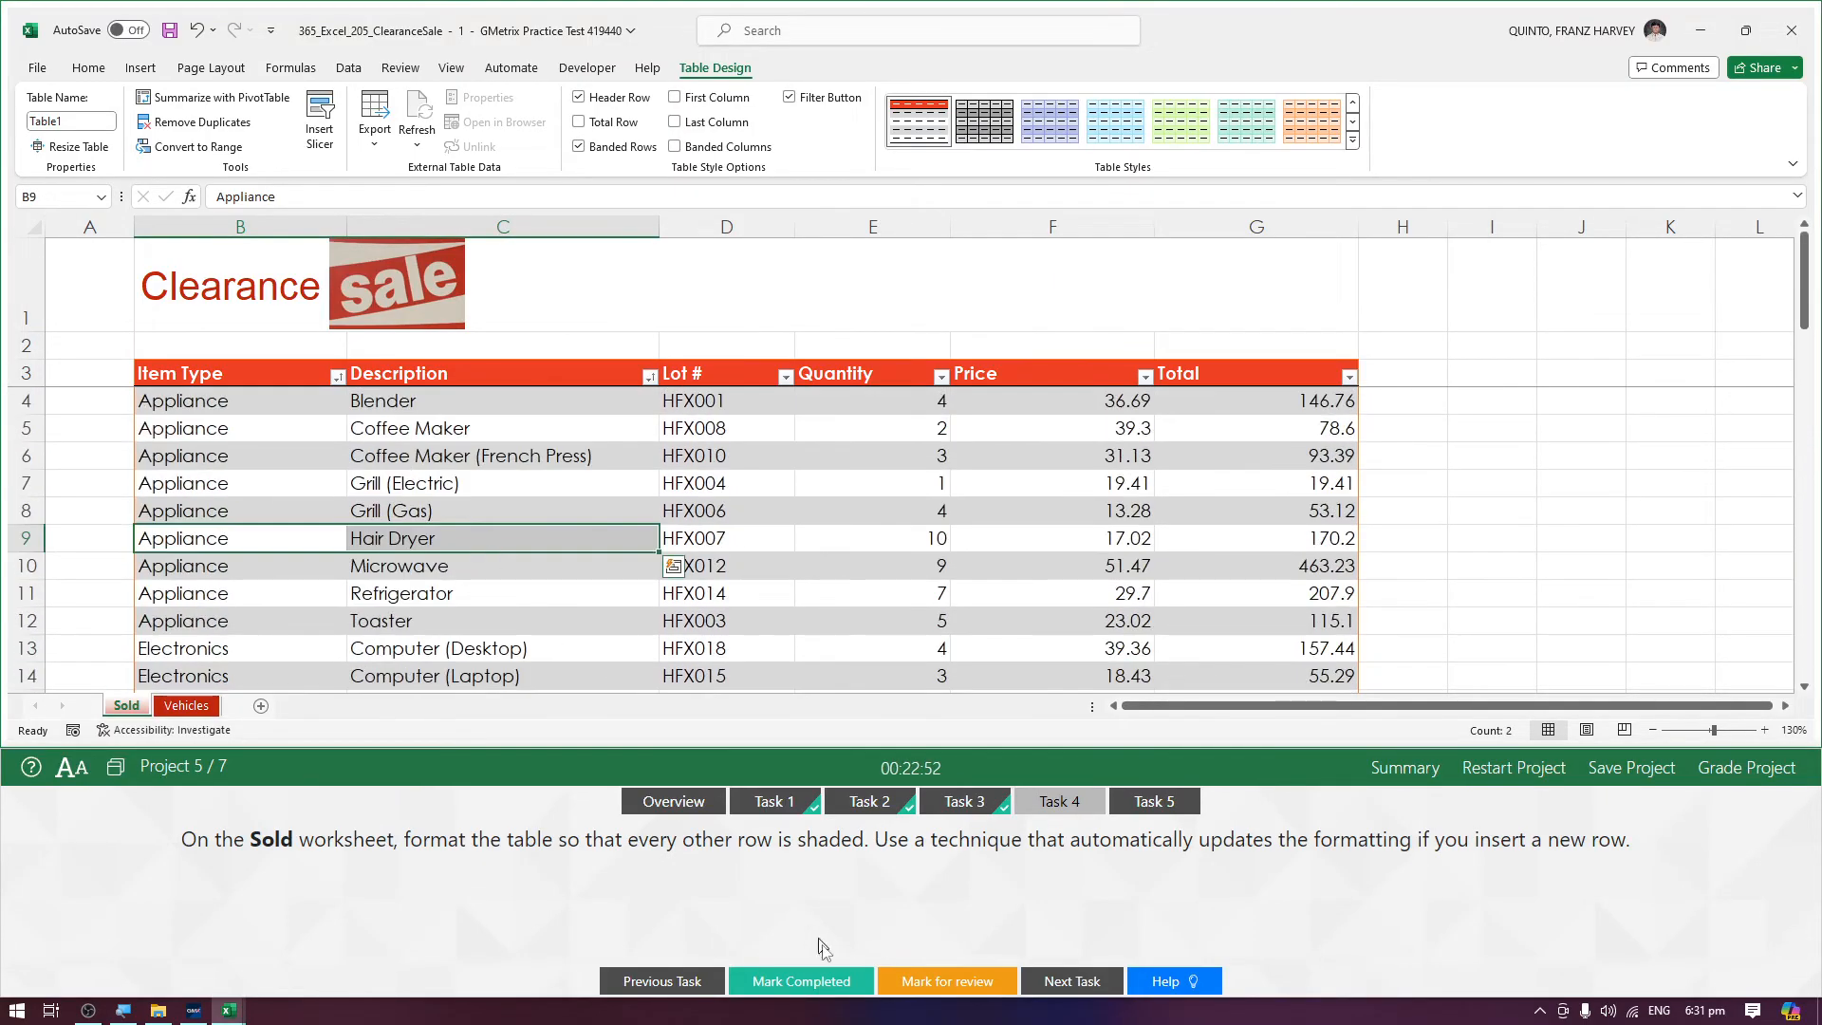
Mark Task 4 as completed and open Task 5 together with its Vehicles worksheet
{"action": "left_click", "coordinate": [822, 981]}
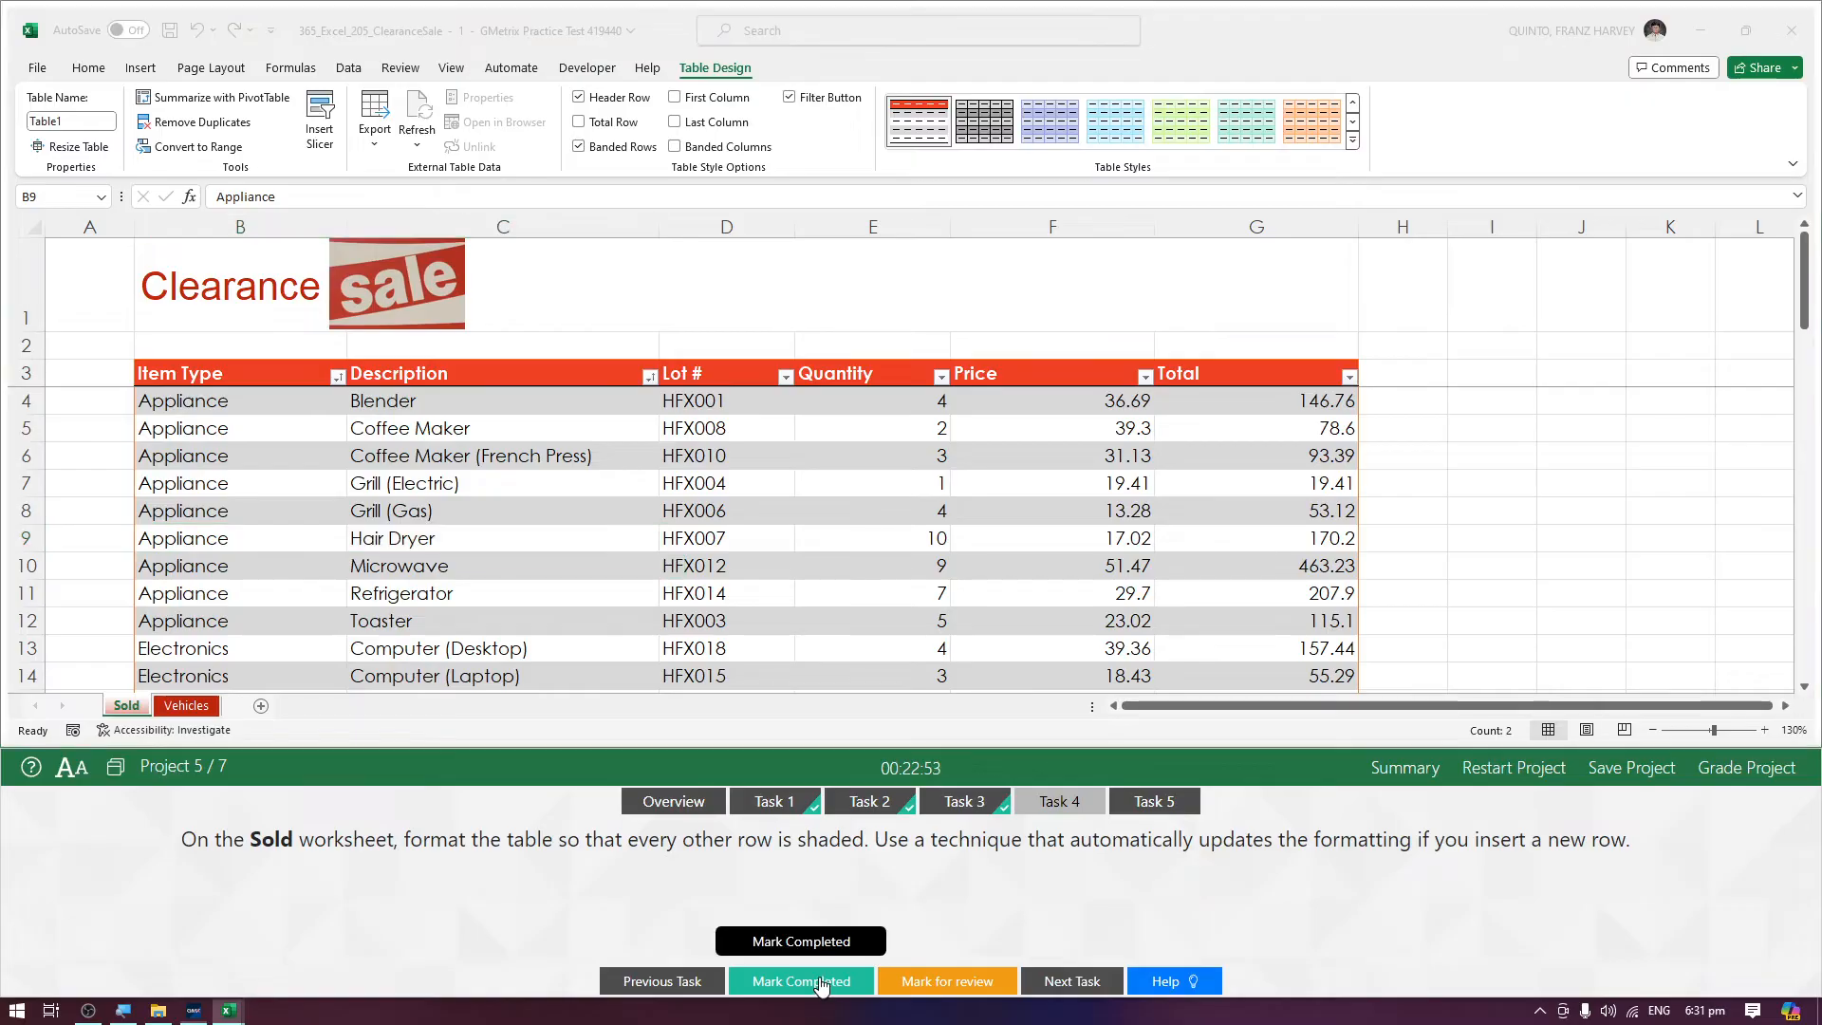
{"action": "left_click", "coordinate": [1129, 803]}
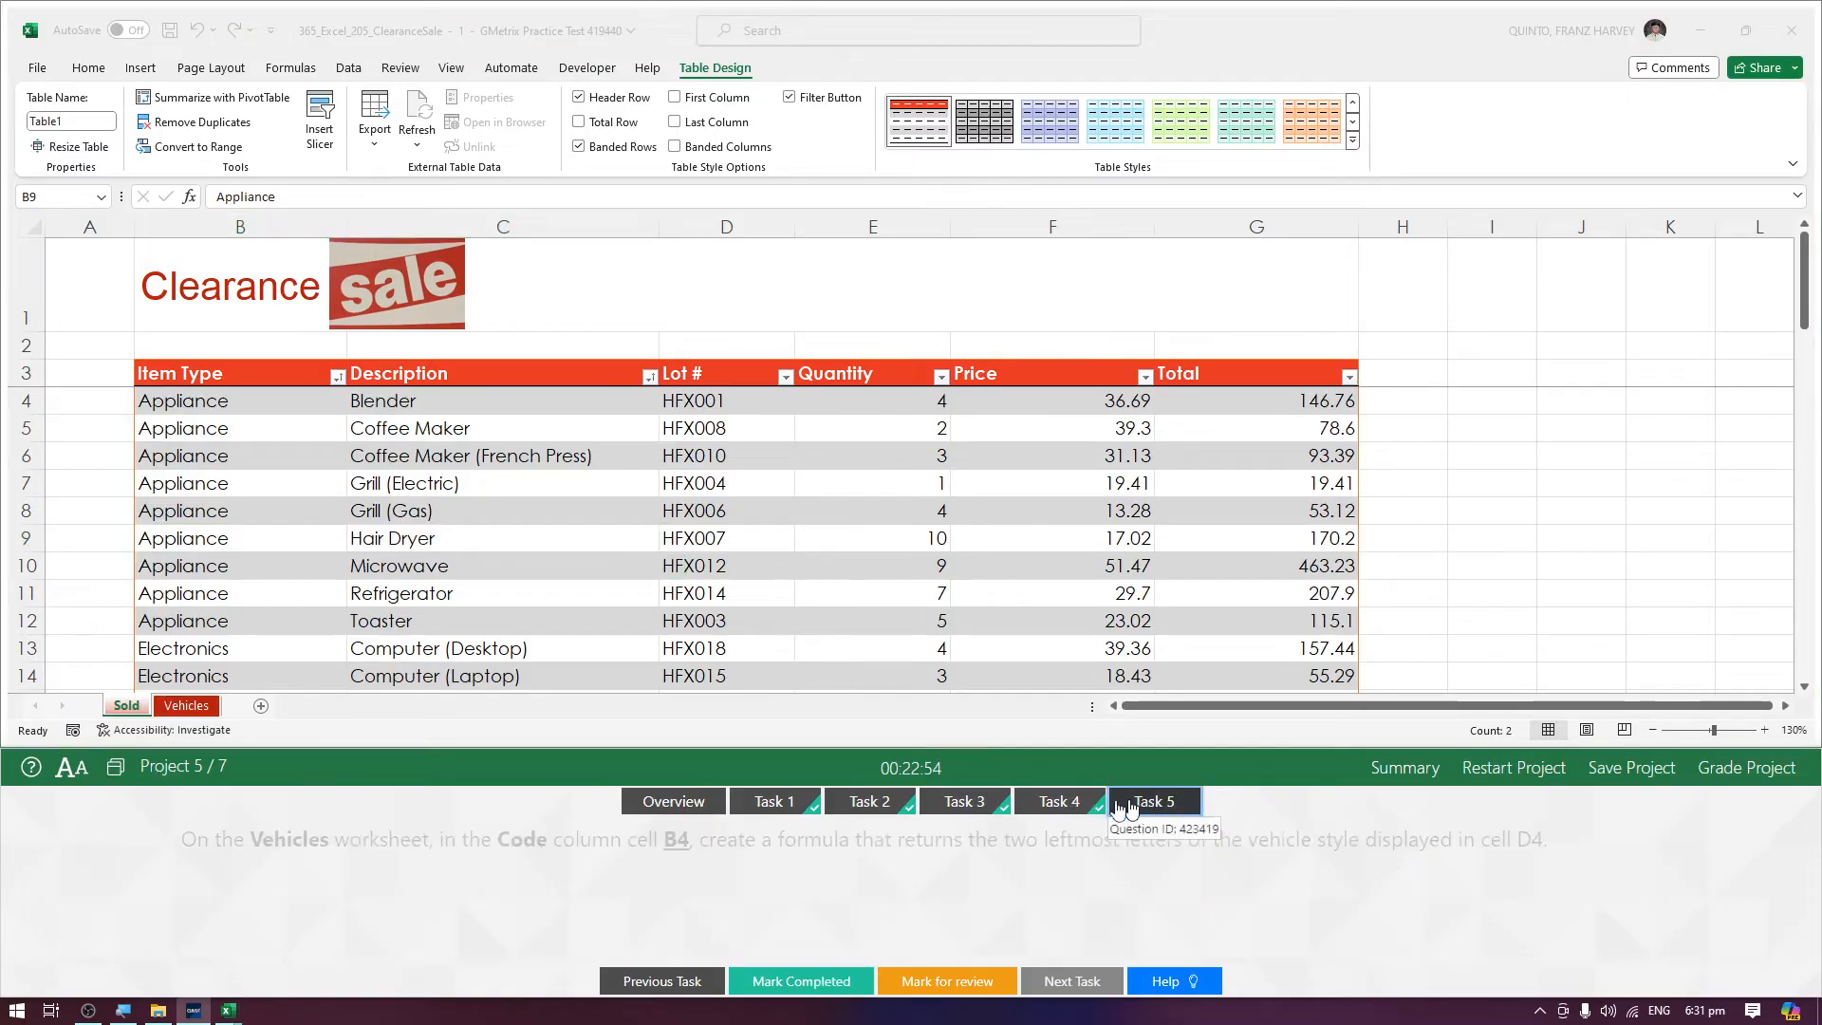
{"action": "left_click", "coordinate": [190, 705]}
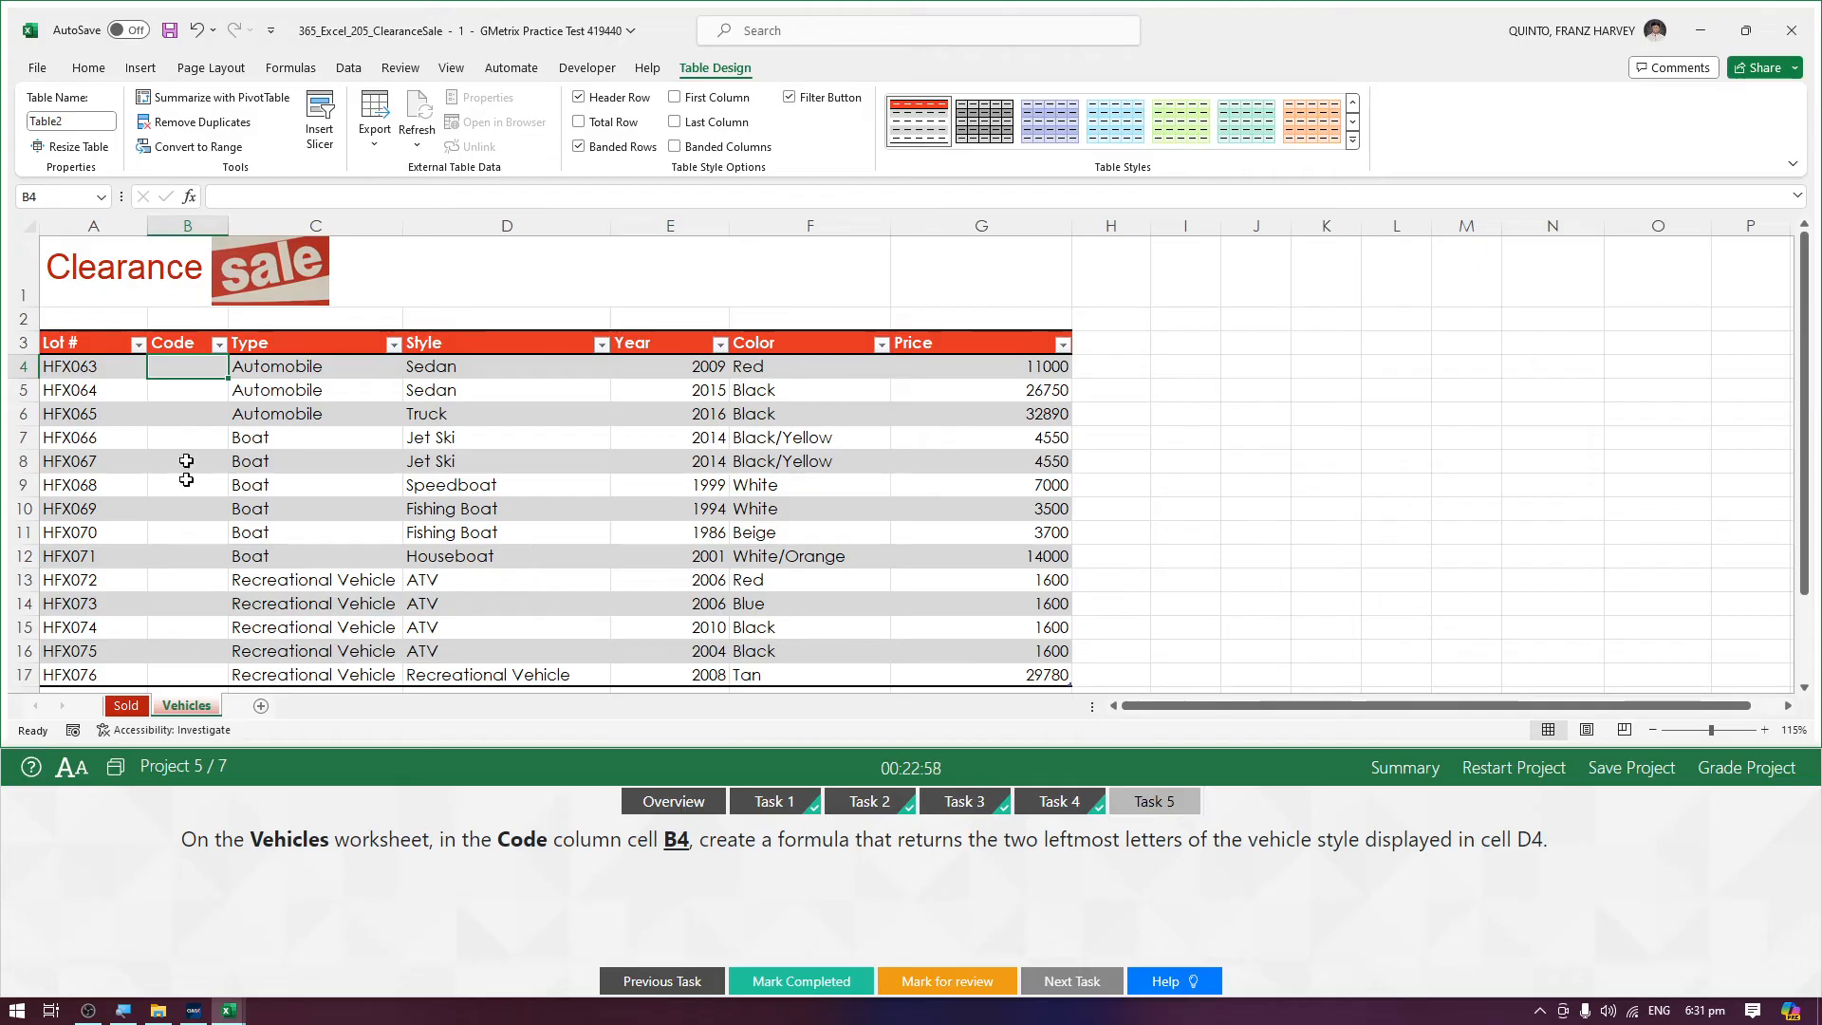
Examine the empty Code cells and the vehicle style in D4 that the Task 5 formula has to use
{"action": "left_click", "coordinate": [187, 410]}
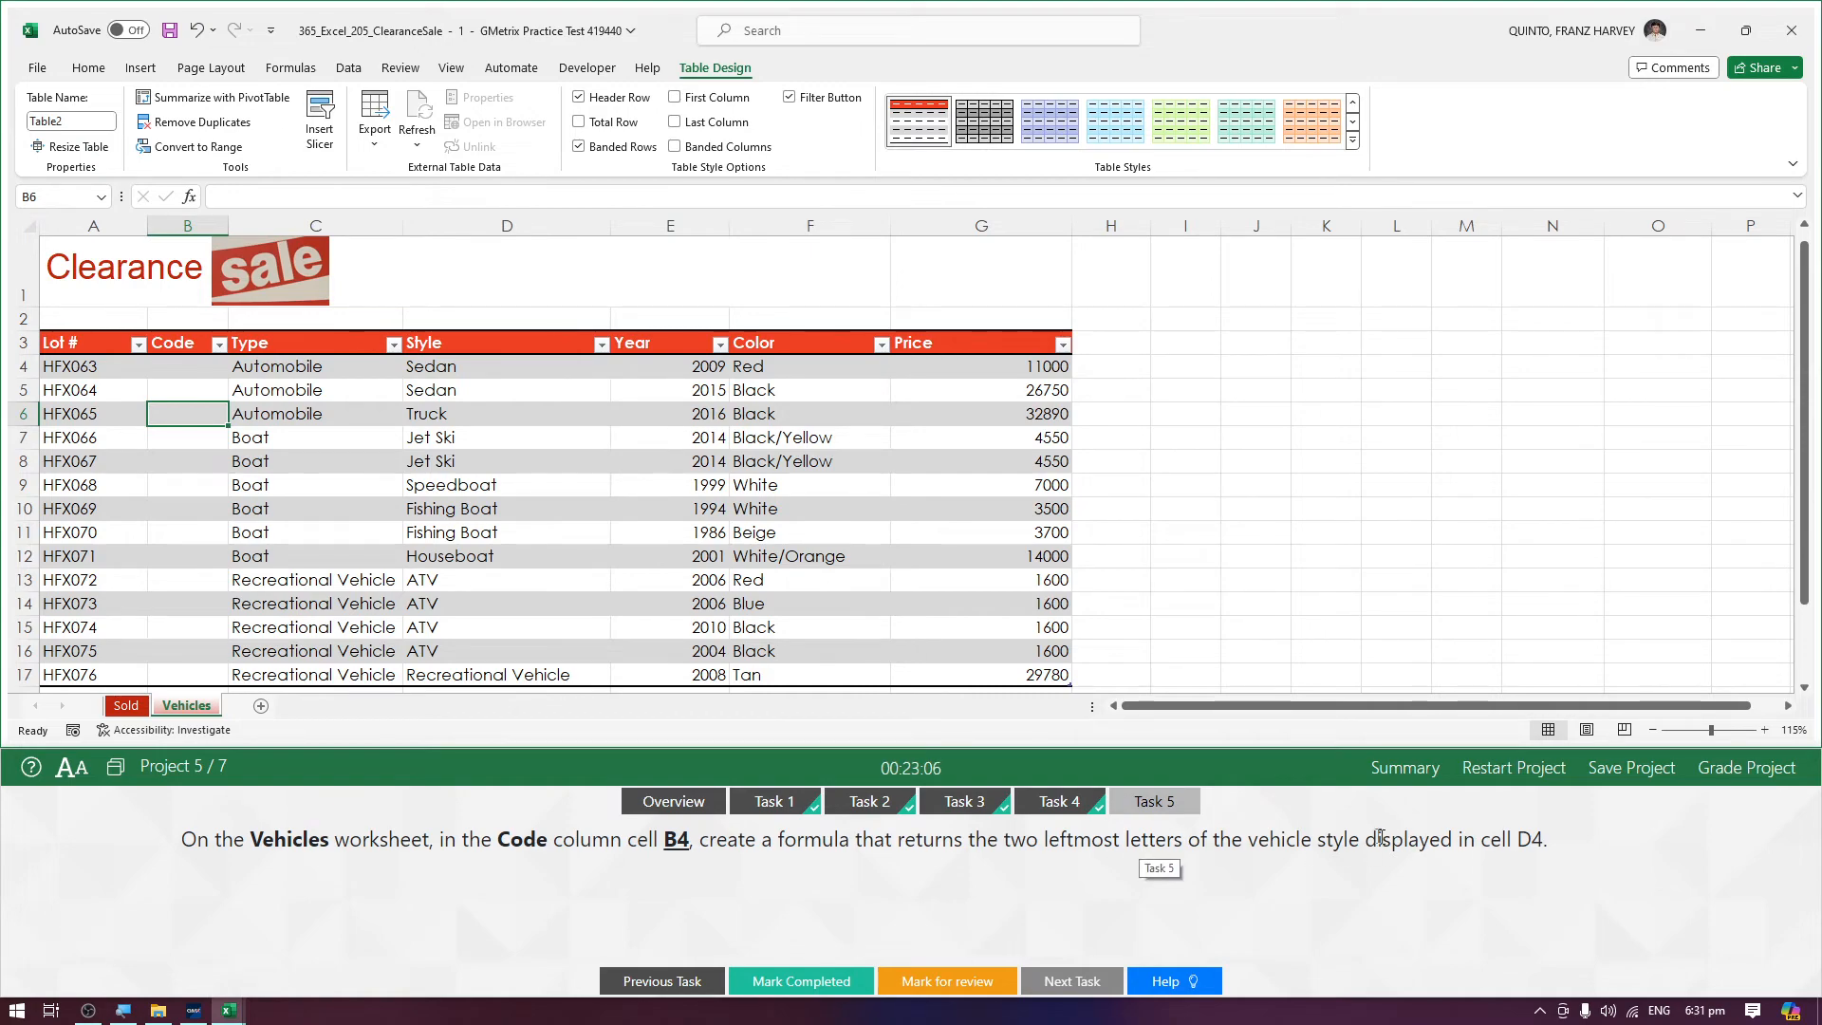
{"action": "left_click", "coordinate": [475, 369]}
{"action": "left_click", "coordinate": [187, 369]}
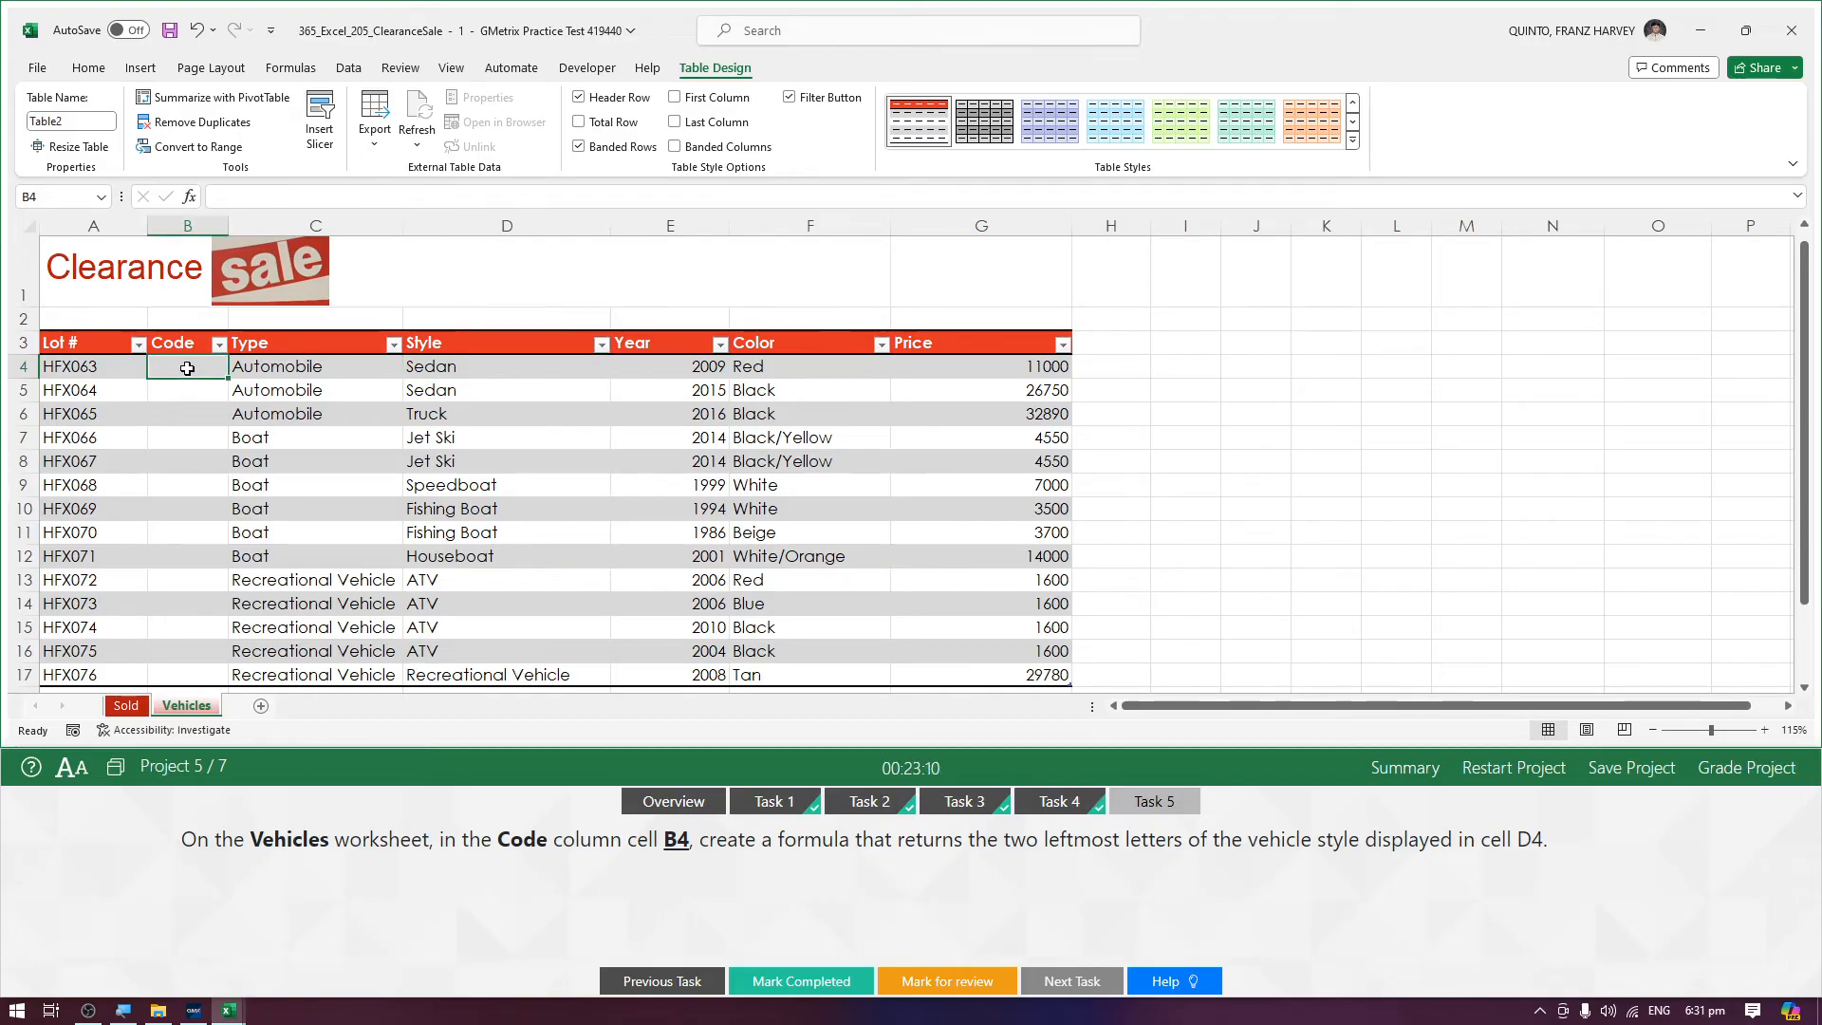
{"action": "left_click", "coordinate": [182, 387]}
{"action": "left_click", "coordinate": [179, 416]}
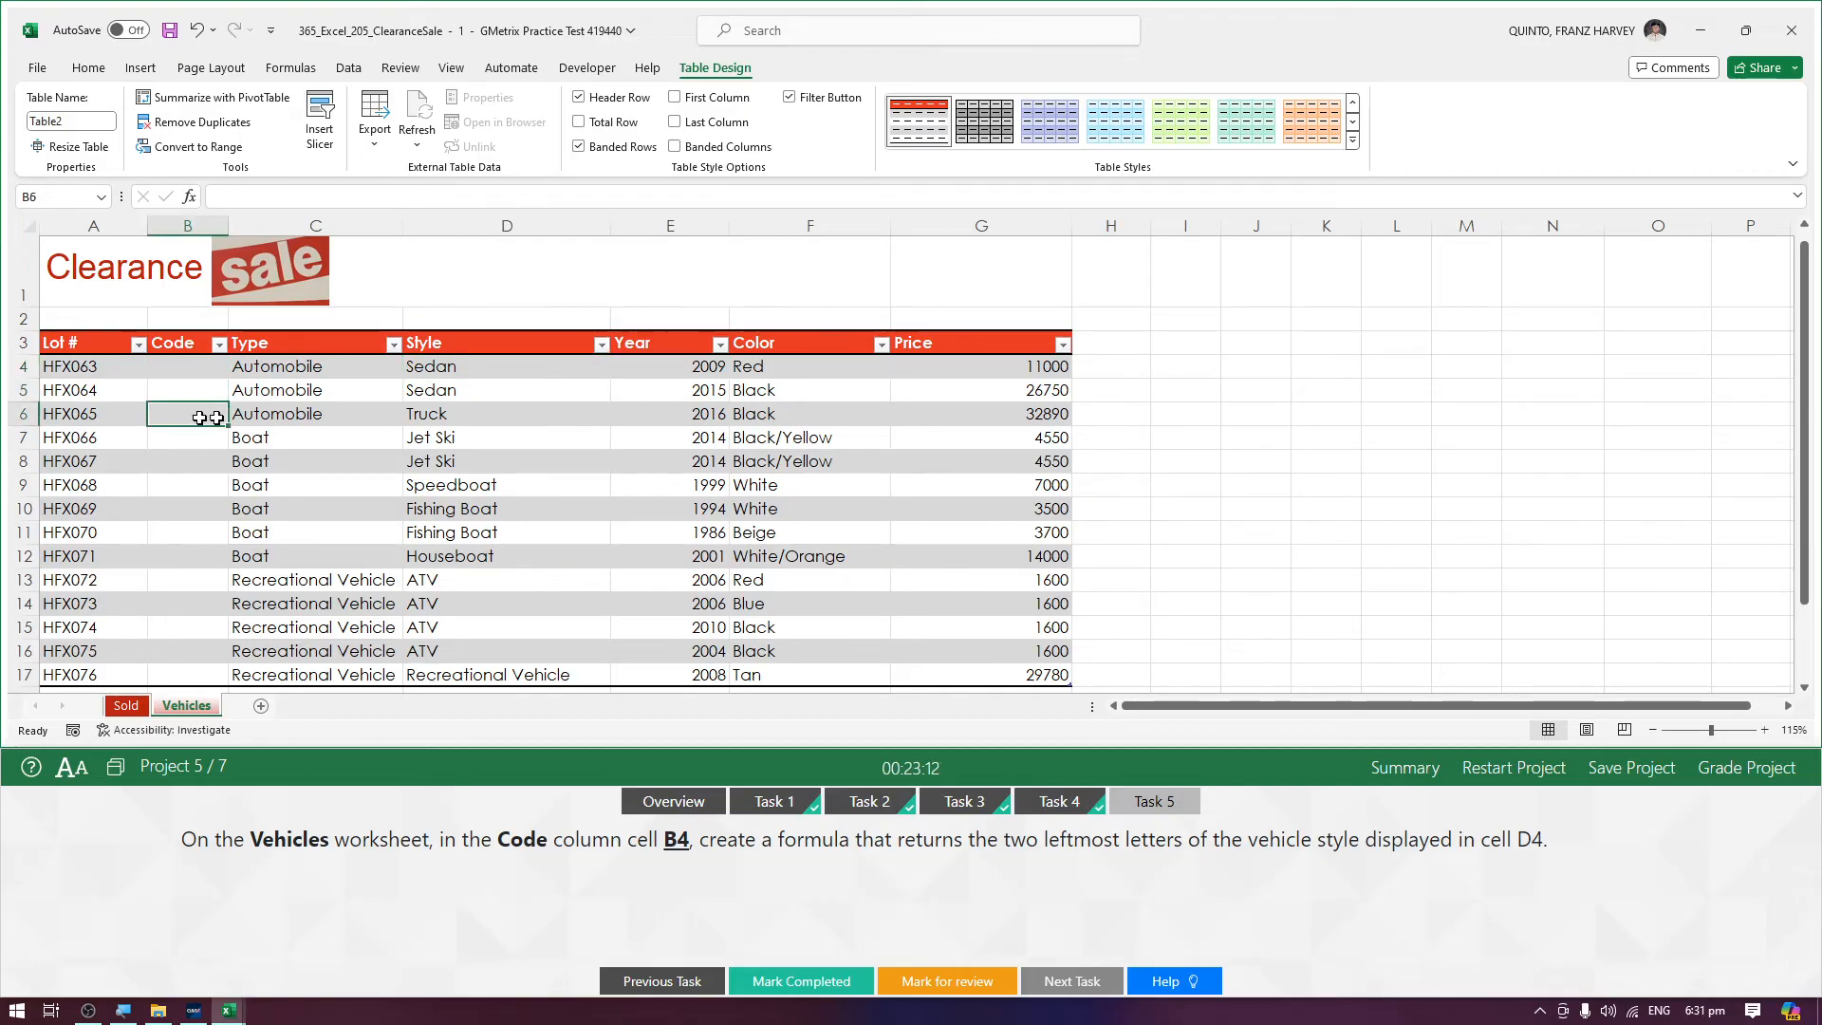
{"action": "left_click", "coordinate": [432, 370]}
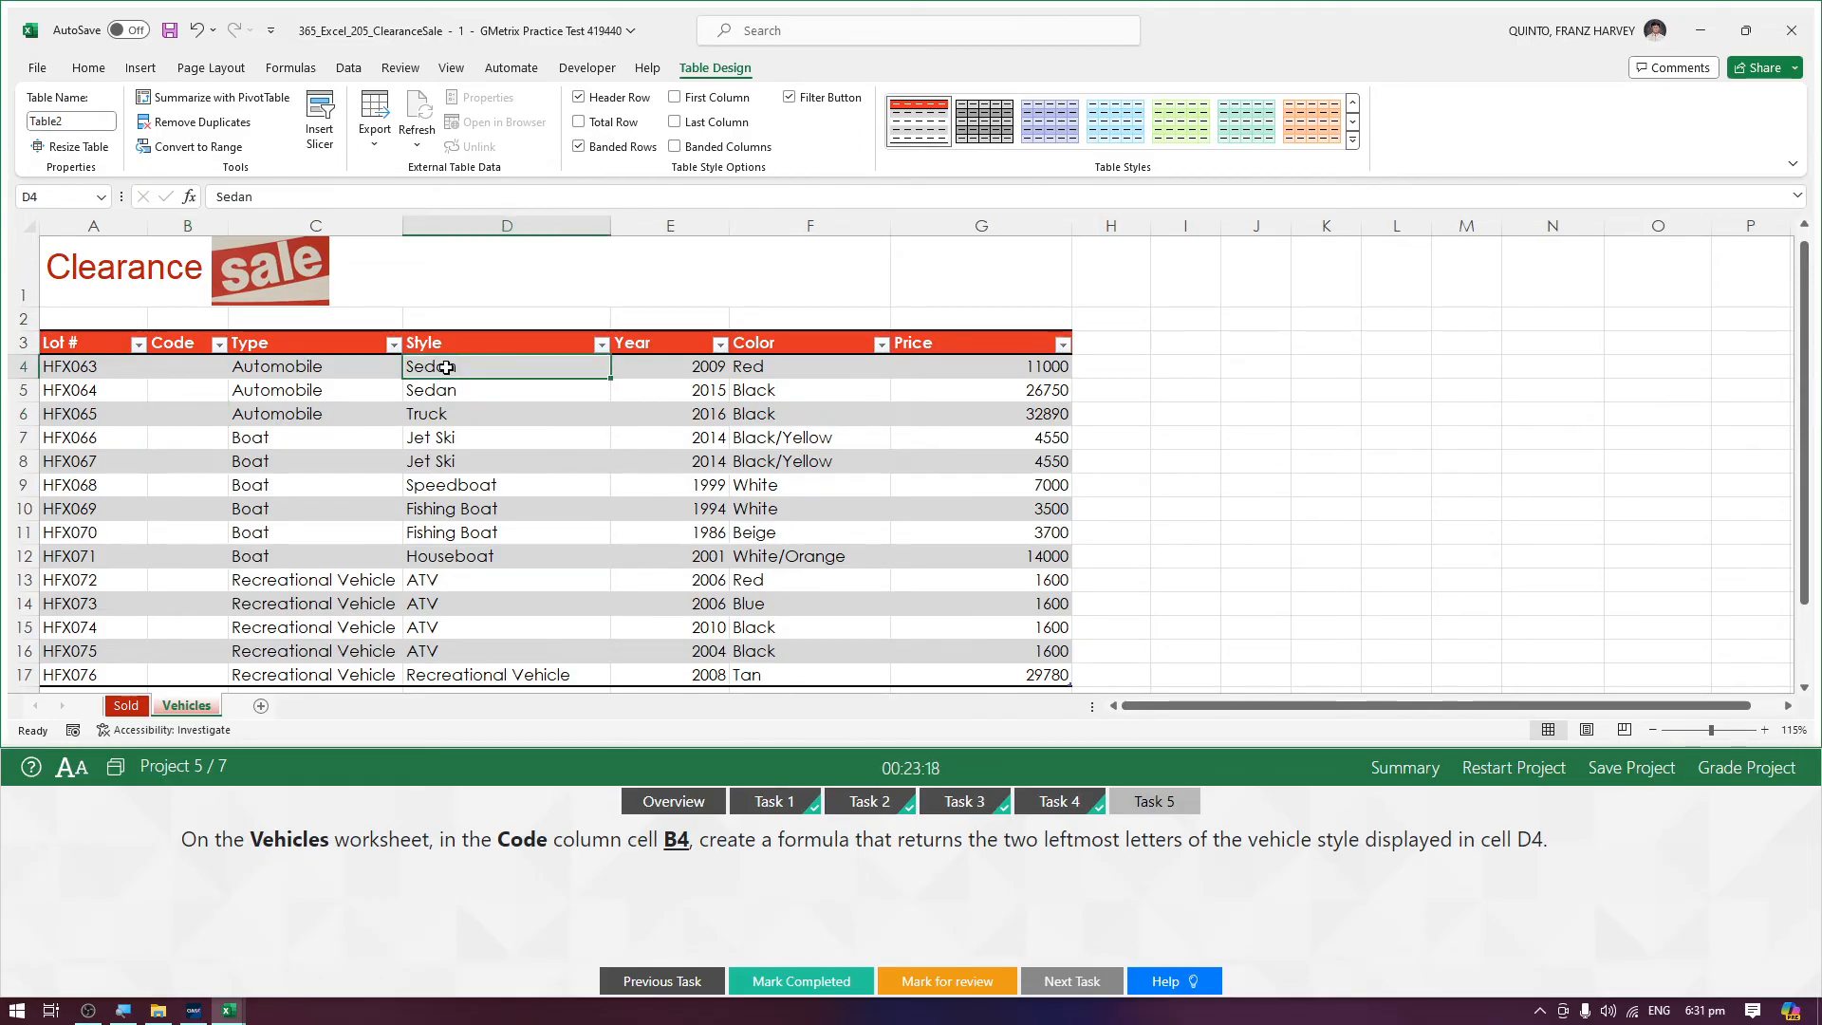
{"action": "left_click", "coordinate": [191, 367]}
{"action": "left_click", "coordinate": [195, 395]}
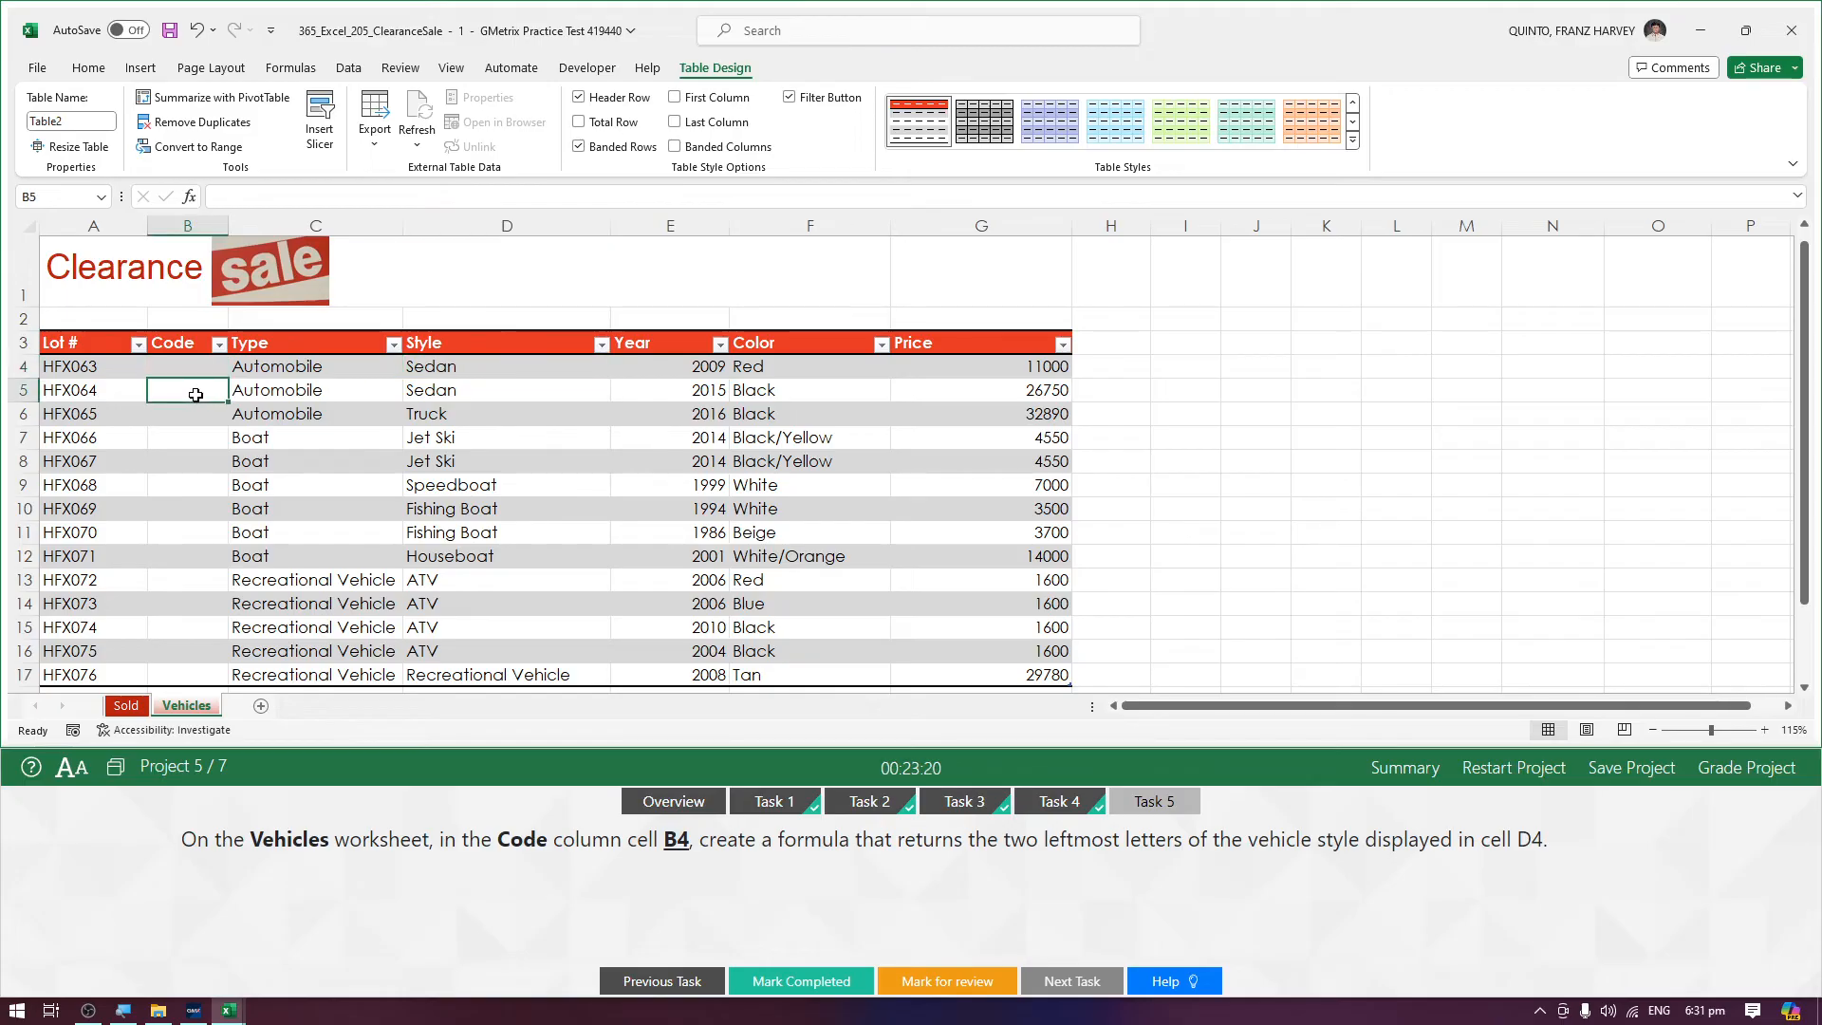
{"action": "left_click", "coordinate": [201, 410]}
{"action": "left_click", "coordinate": [192, 362]}
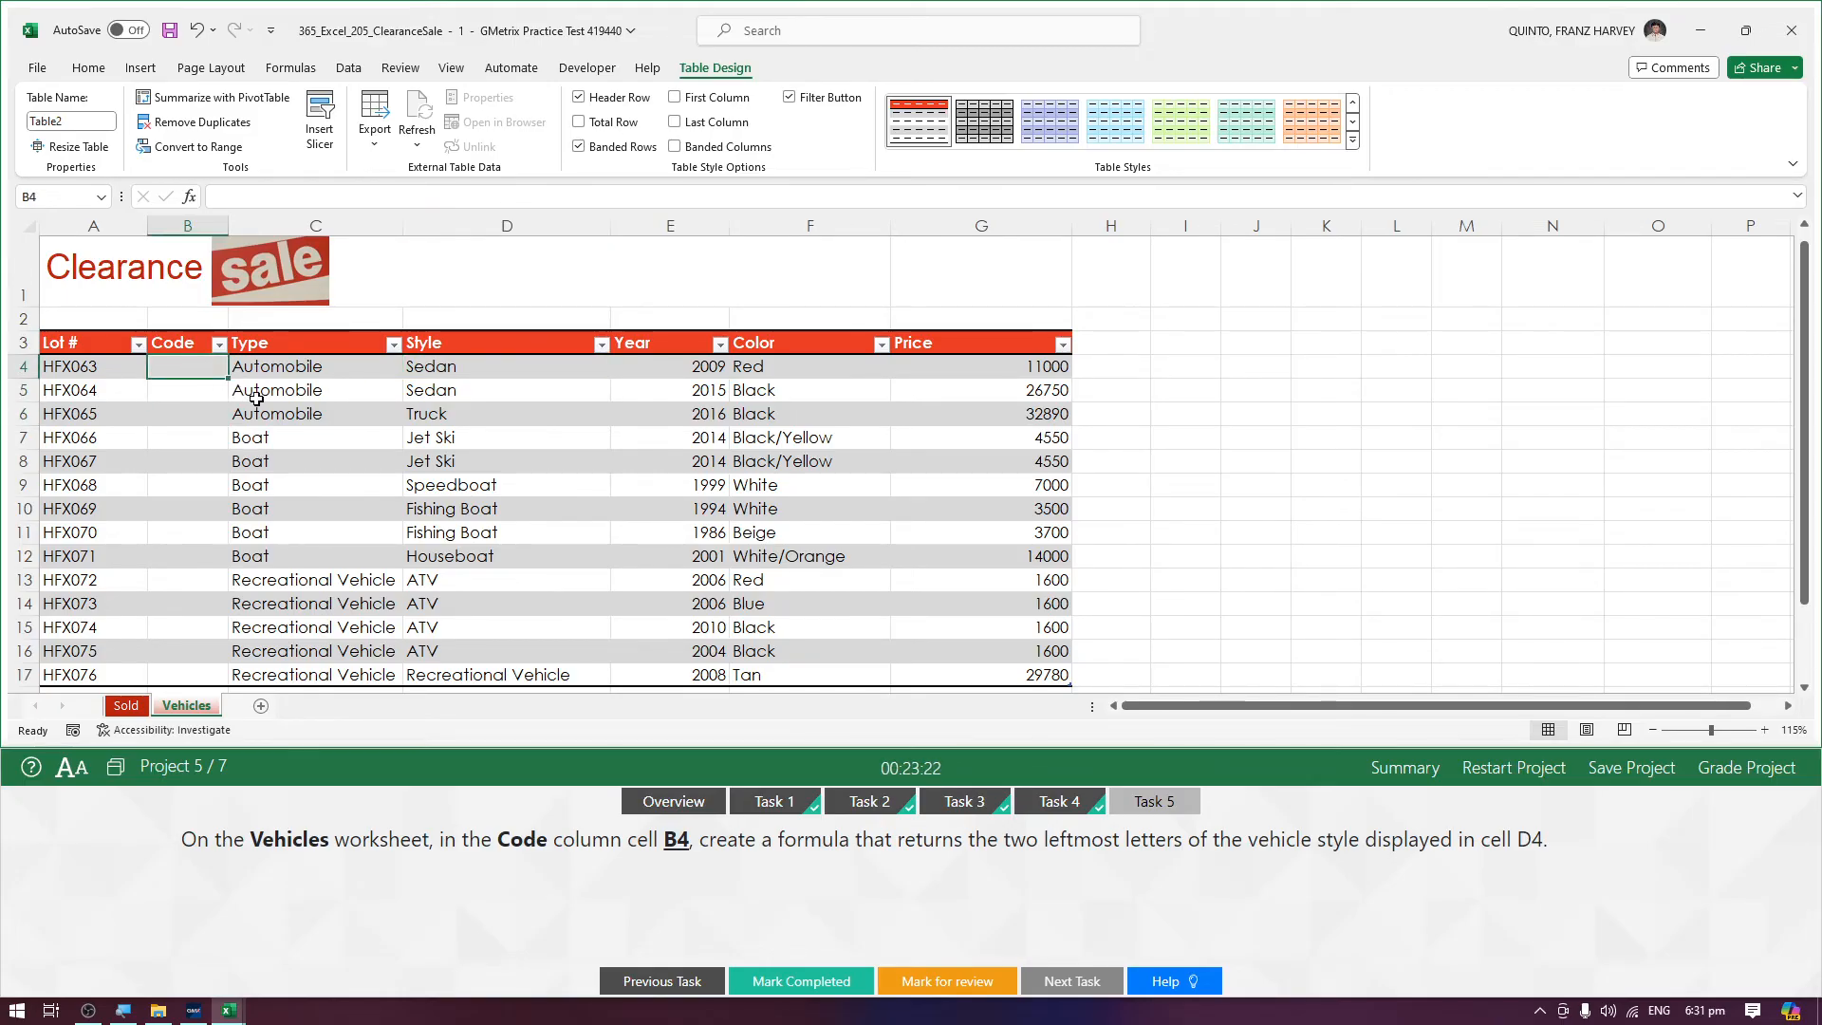
{"action": "scroll", "coordinate": [256, 398], "scroll_direction": "up", "scroll_amount": 4}
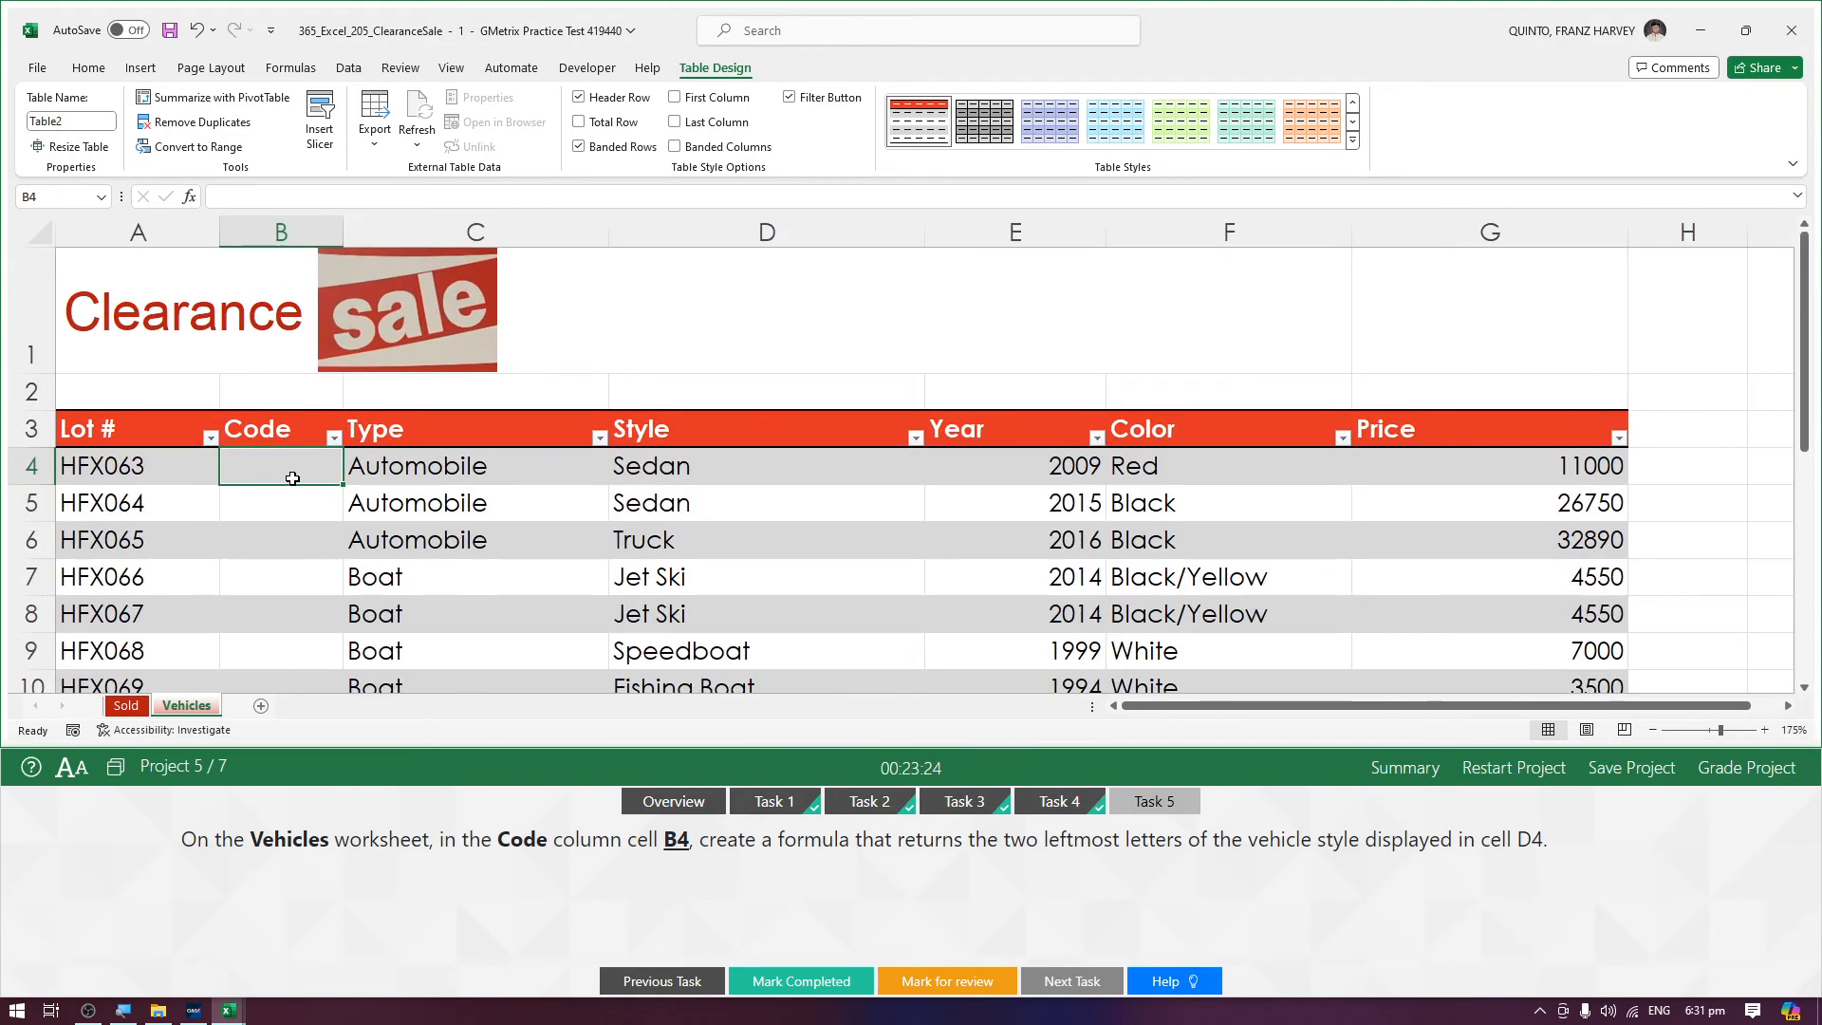
{"action": "type", "text": "=LEFT"}
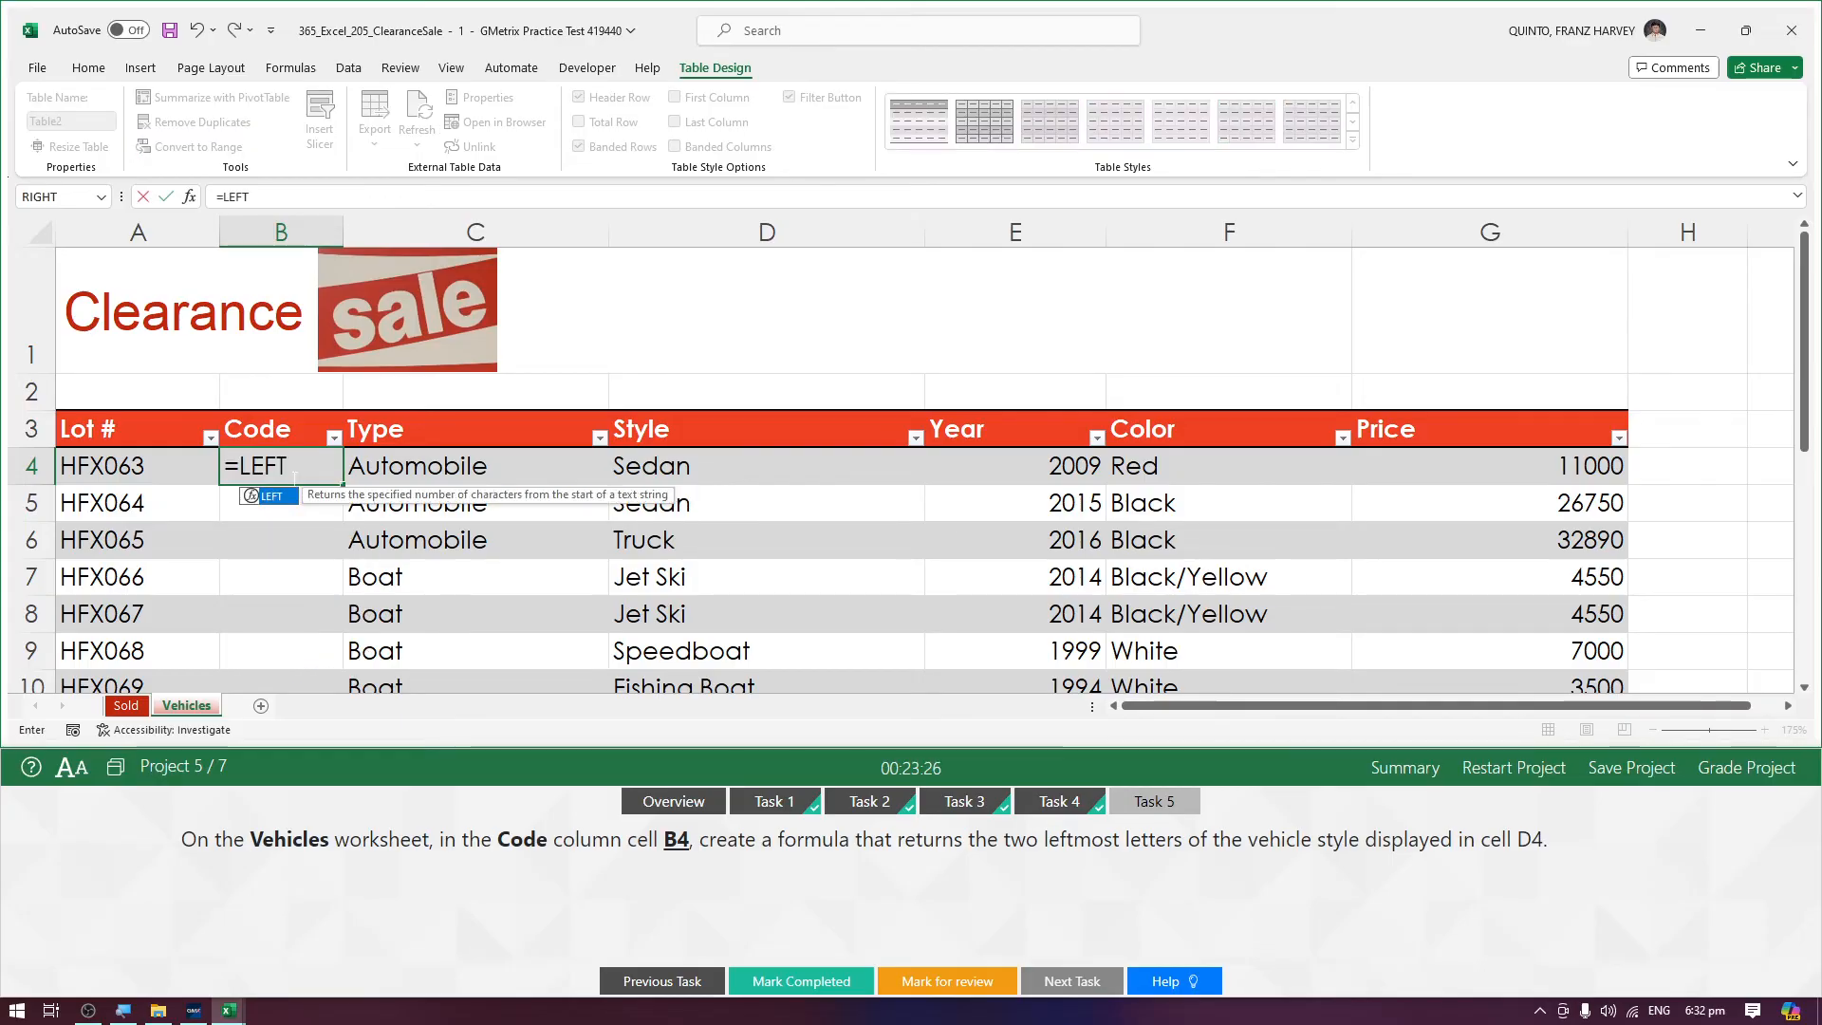
{"action": "type", "text": "("}
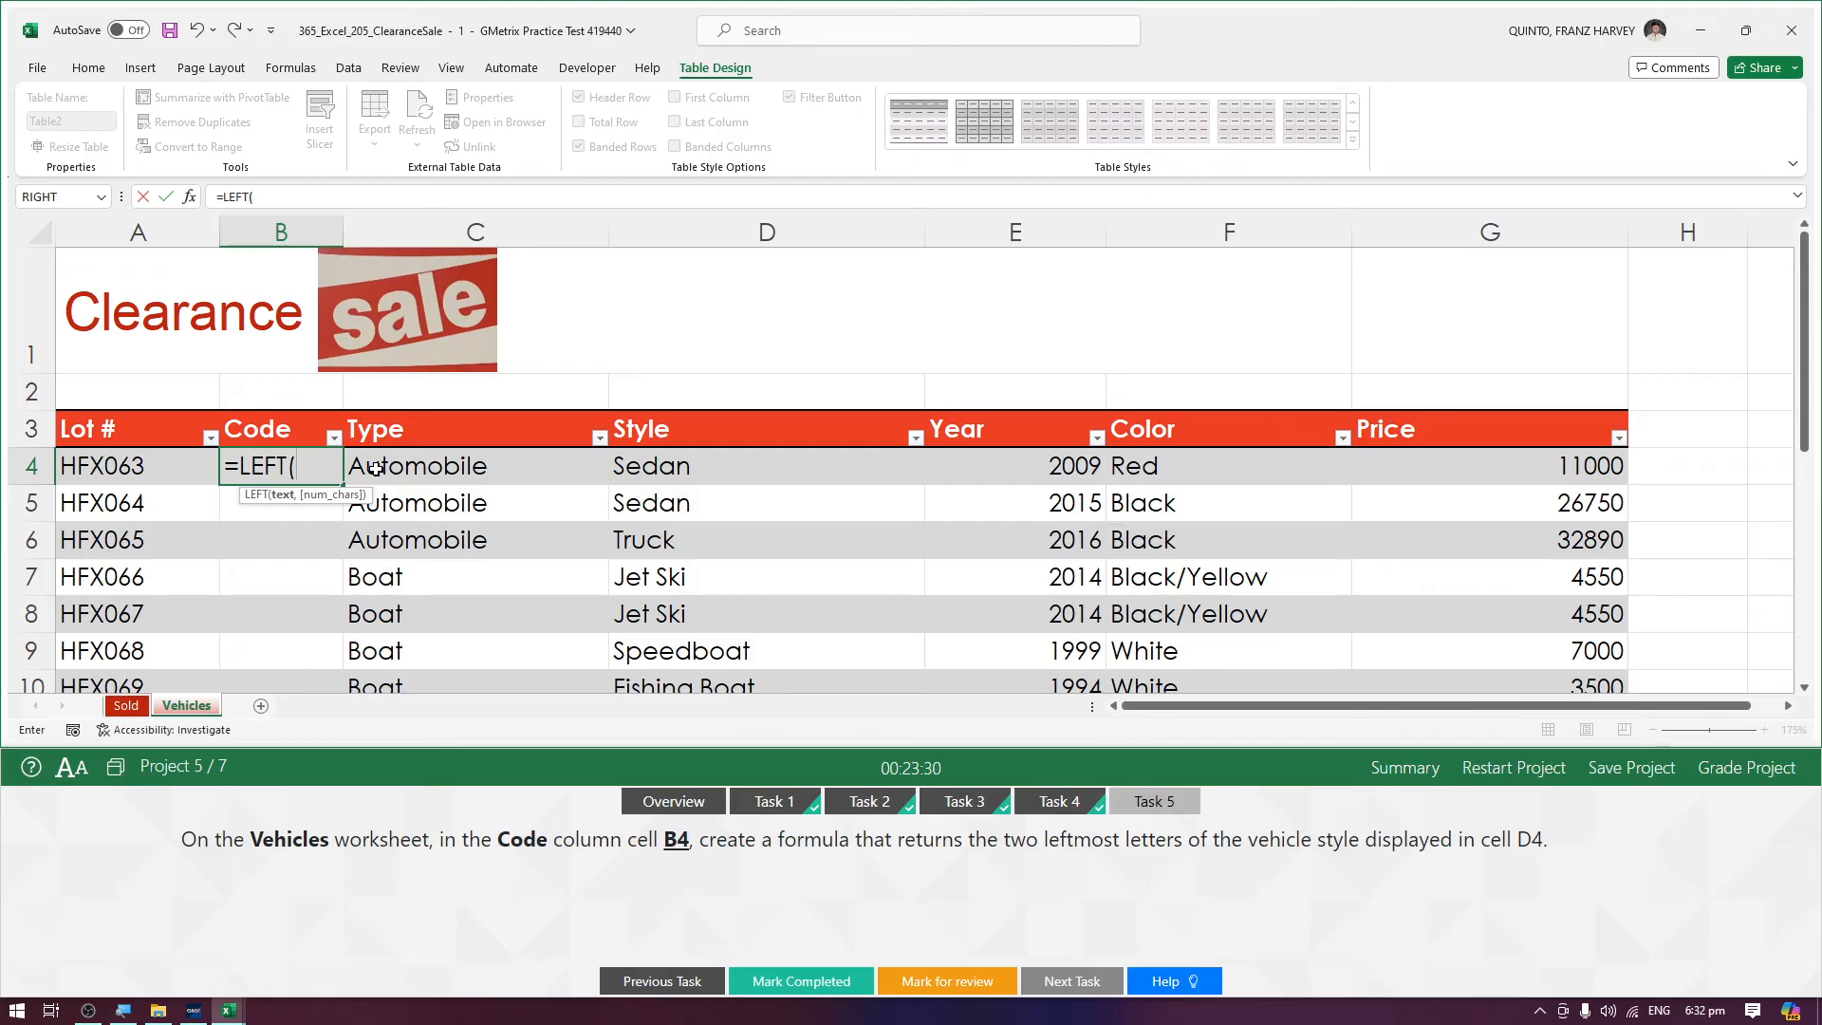
{"action": "left_click", "coordinate": [676, 471]}
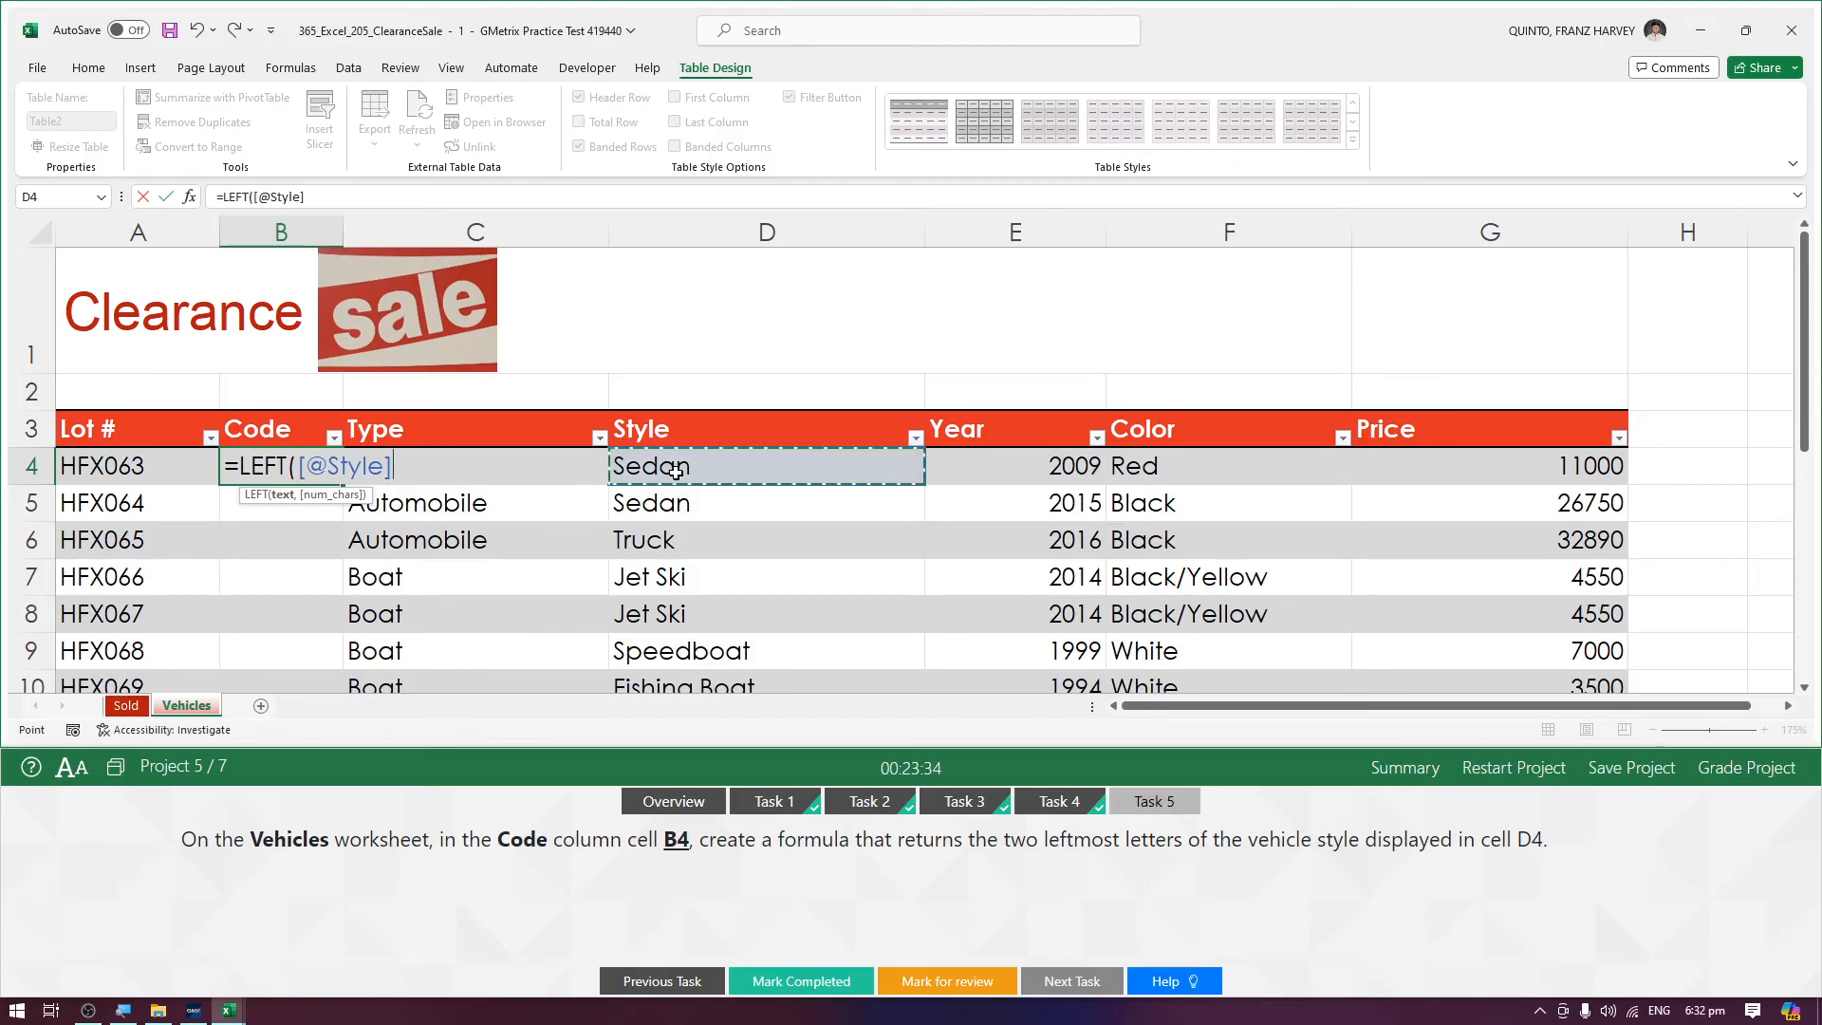
{"action": "type", "text": ","}
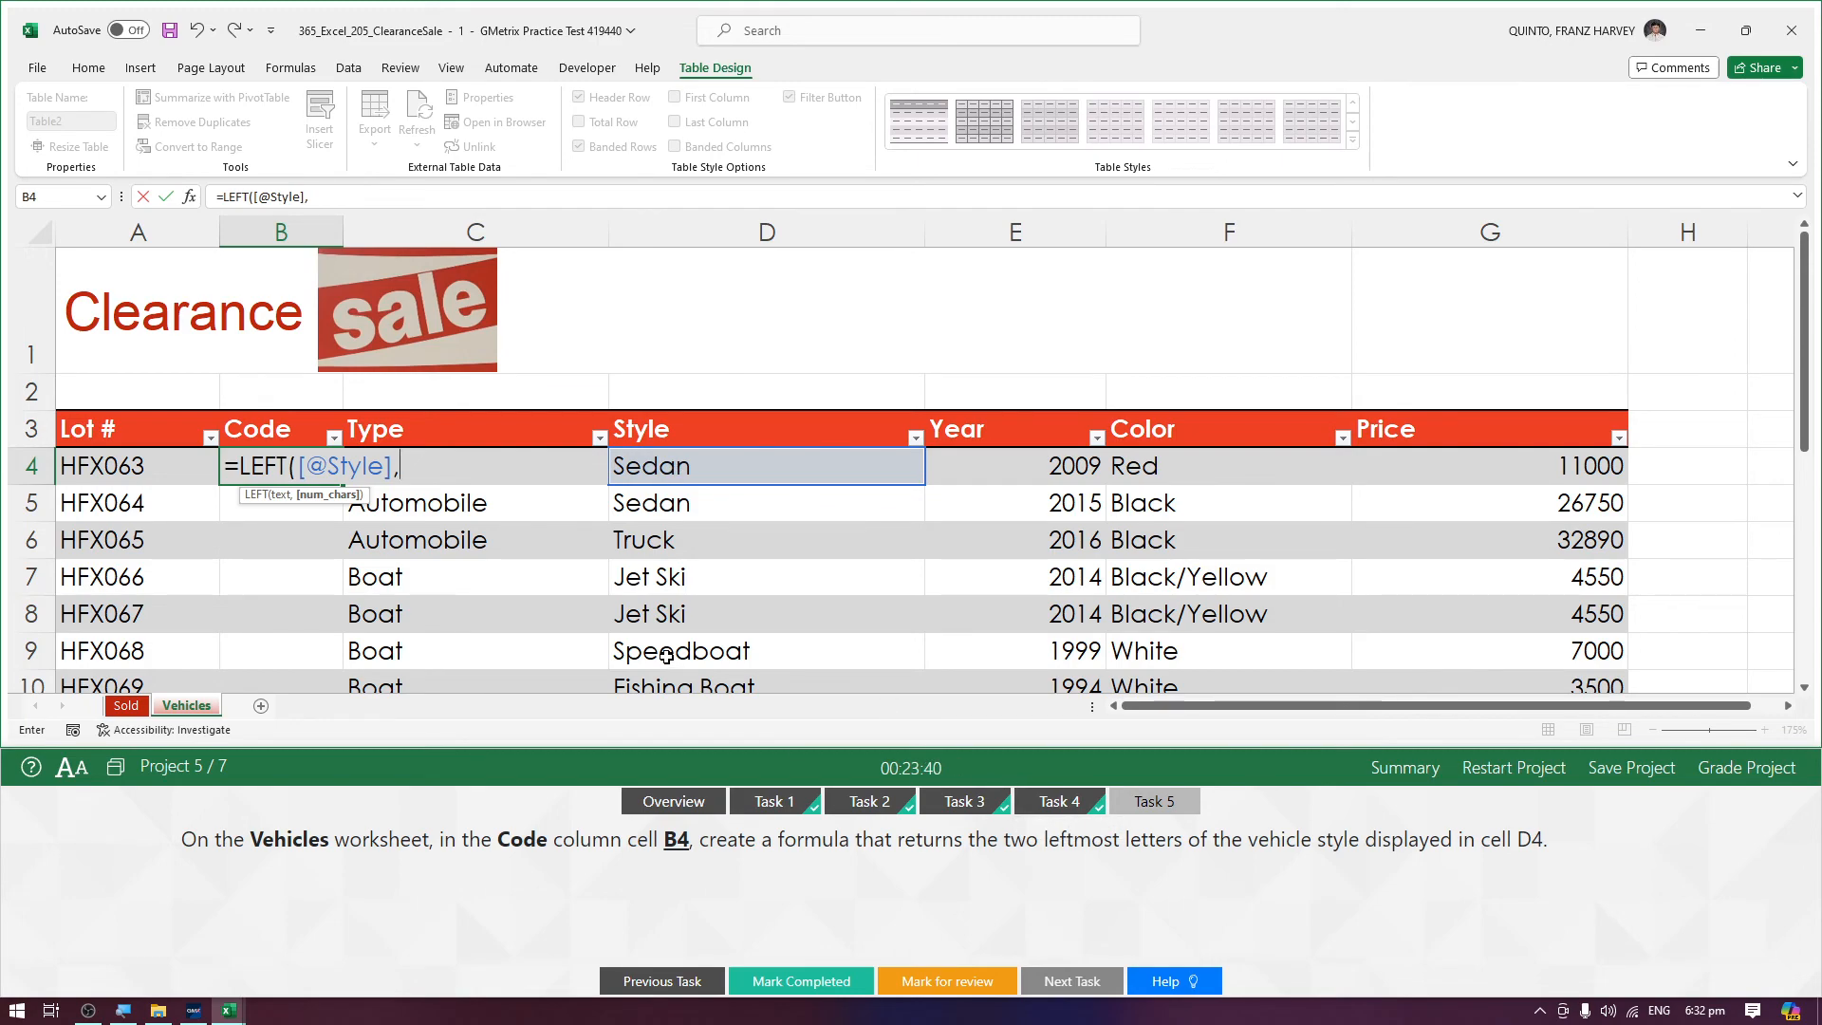
{"action": "type", "text": "2)"}
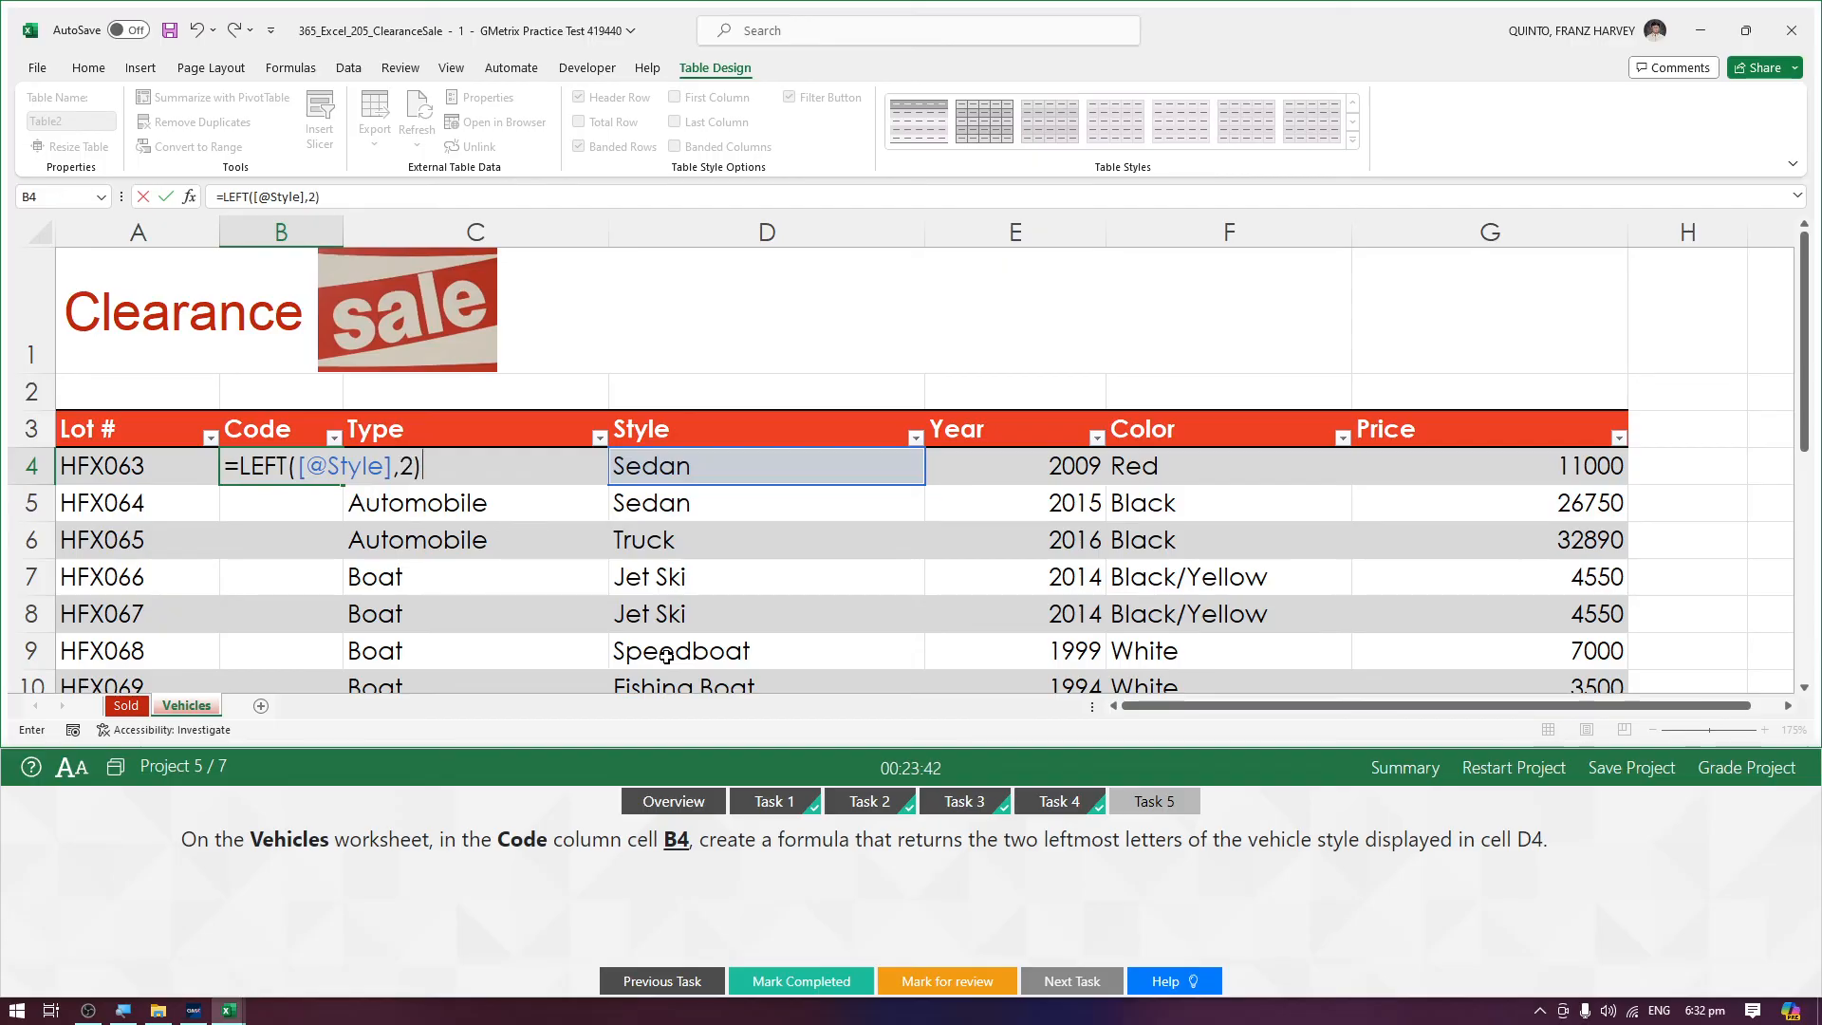
{"action": "key", "text": "Return"}
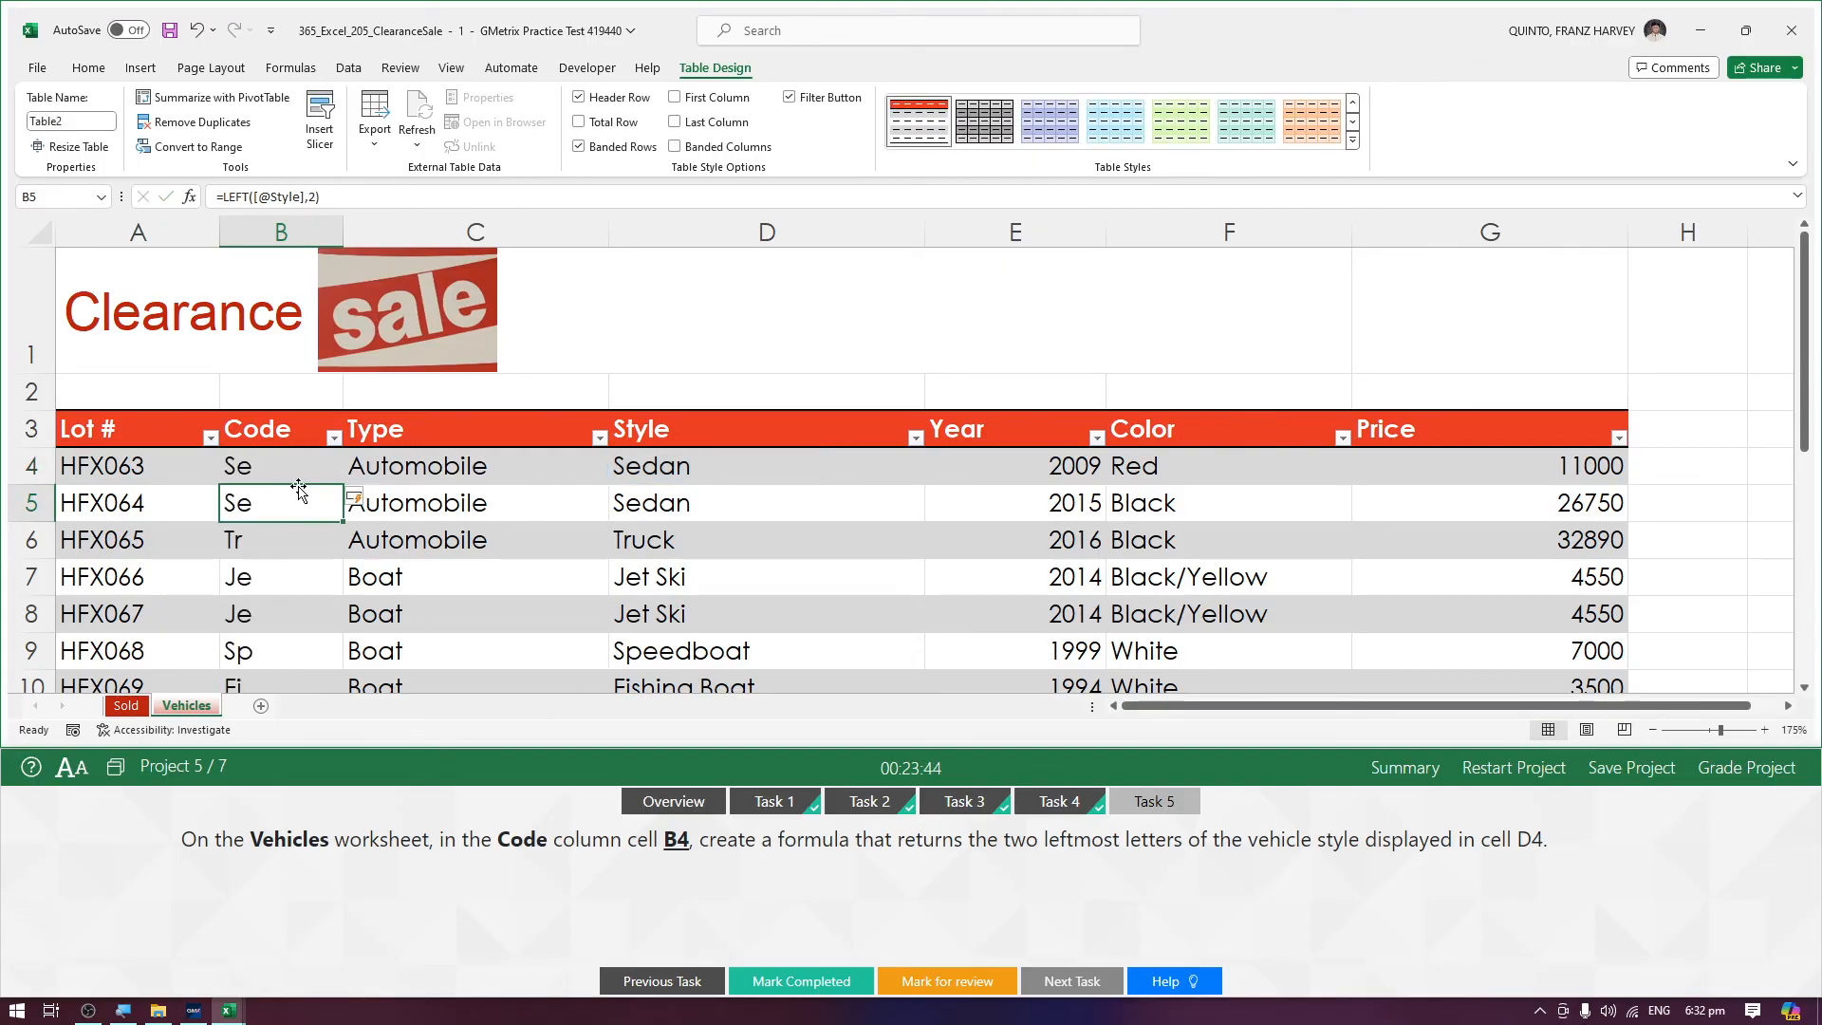
Review the codes filled down the Code column from B4 to B17 against the vehicle styles
{"action": "left_click_drag", "start_coordinate": [289, 527], "coordinate": [283, 630]}
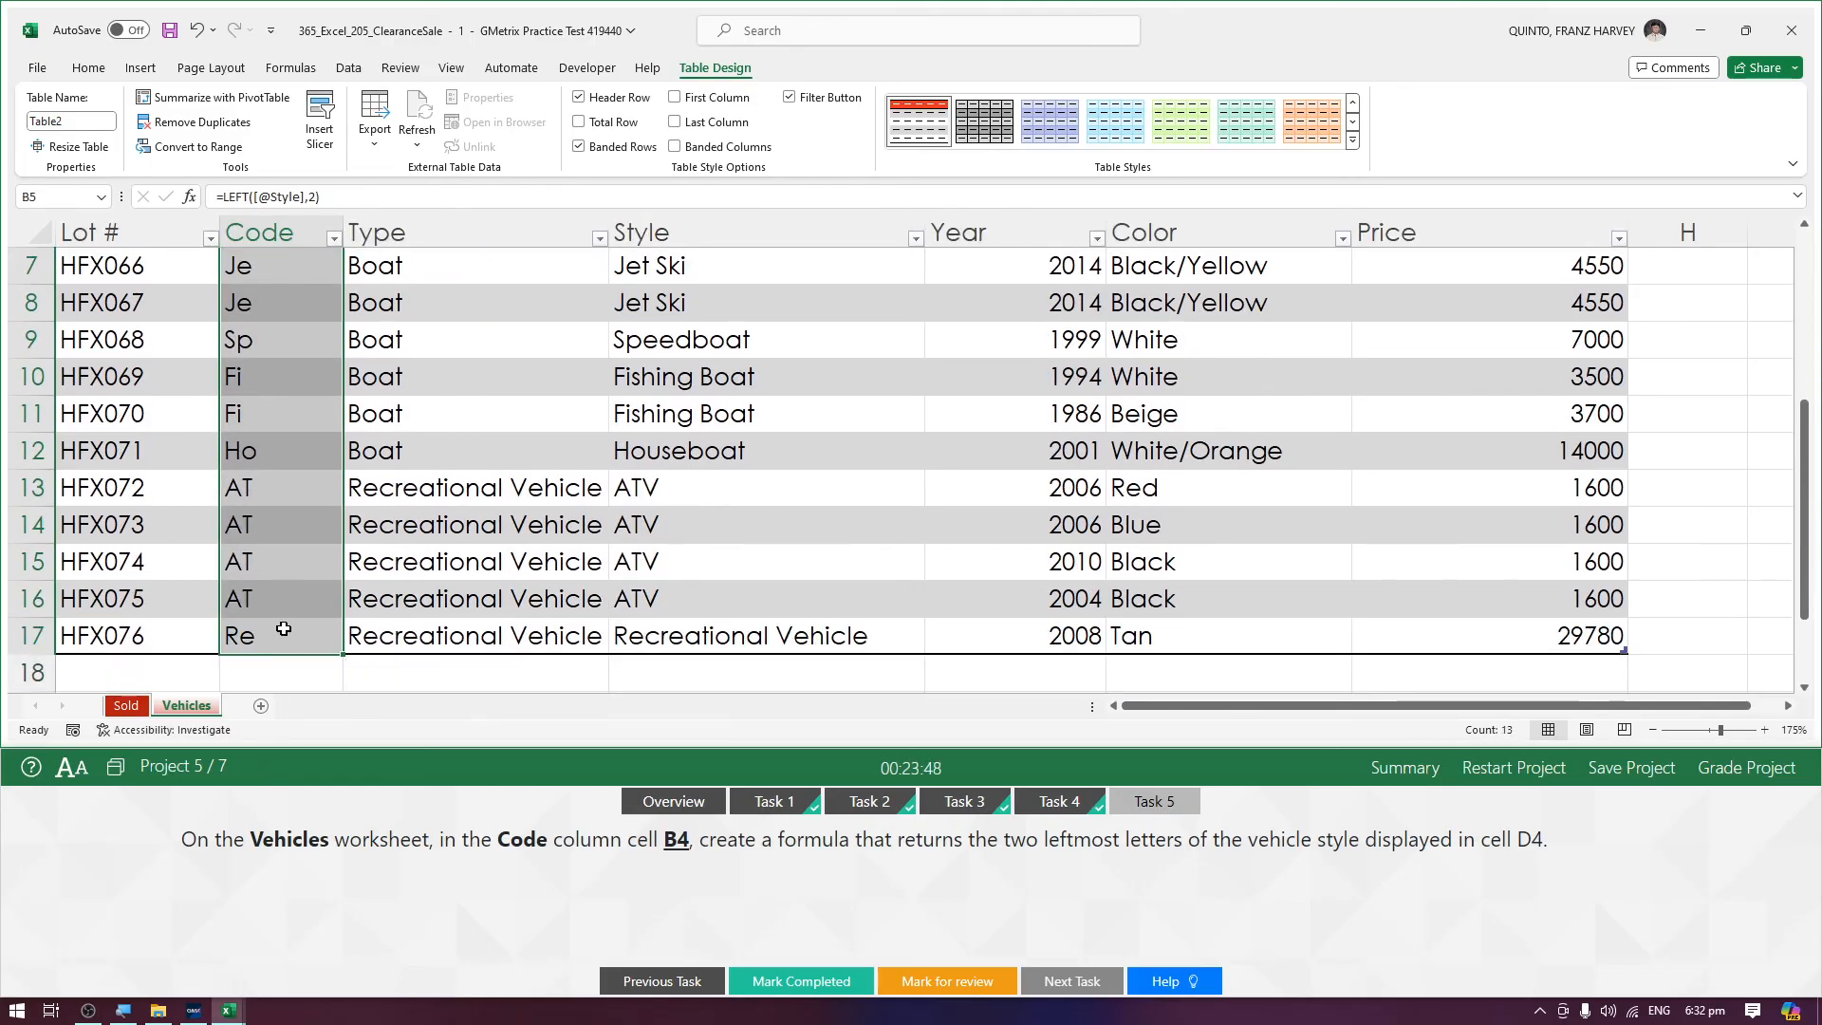
{"action": "scroll", "coordinate": [291, 623], "scroll_direction": "up", "scroll_amount": 3}
{"action": "left_click", "coordinate": [291, 623]}
{"action": "left_click_drag", "start_coordinate": [285, 474], "coordinate": [269, 653]}
{"action": "scroll", "coordinate": [266, 634], "scroll_direction": "up", "scroll_amount": 2}
{"action": "left_click", "coordinate": [267, 637]}
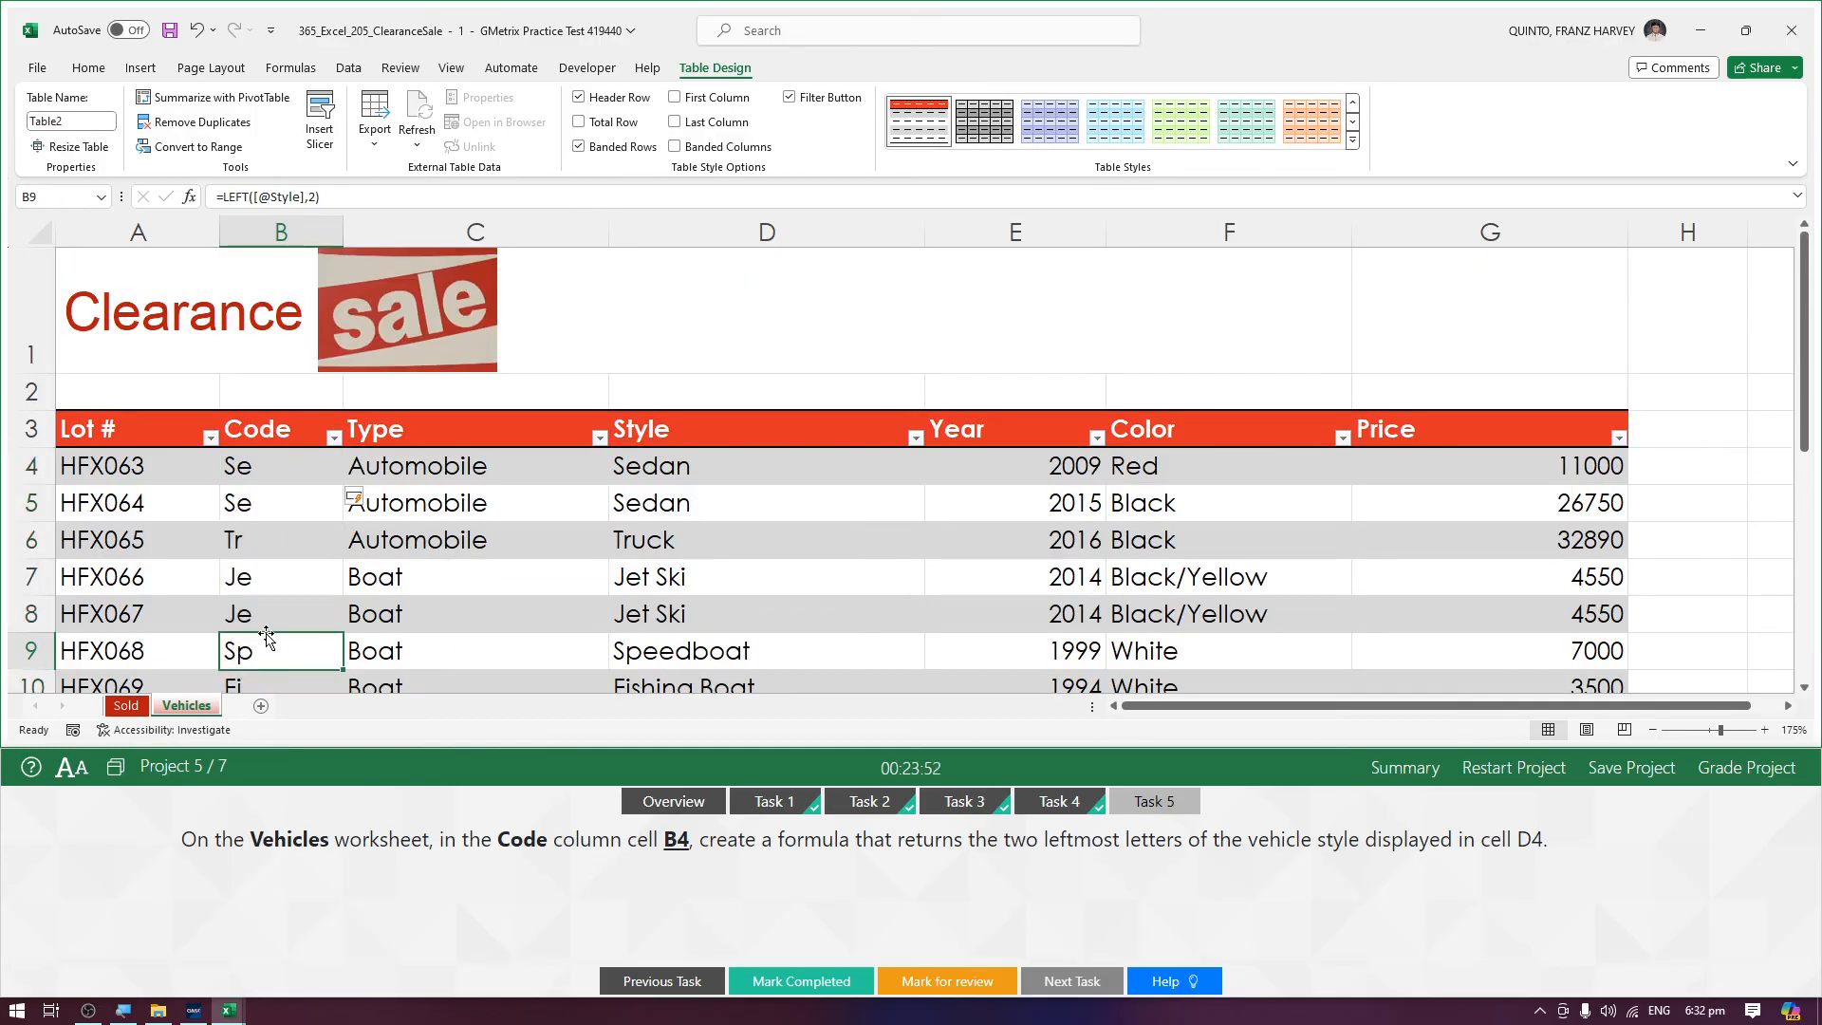
{"action": "left_click", "coordinate": [271, 476]}
Mark Task 5 as completed and grade Project 5, continuing to the next project
{"action": "left_click", "coordinate": [835, 973]}
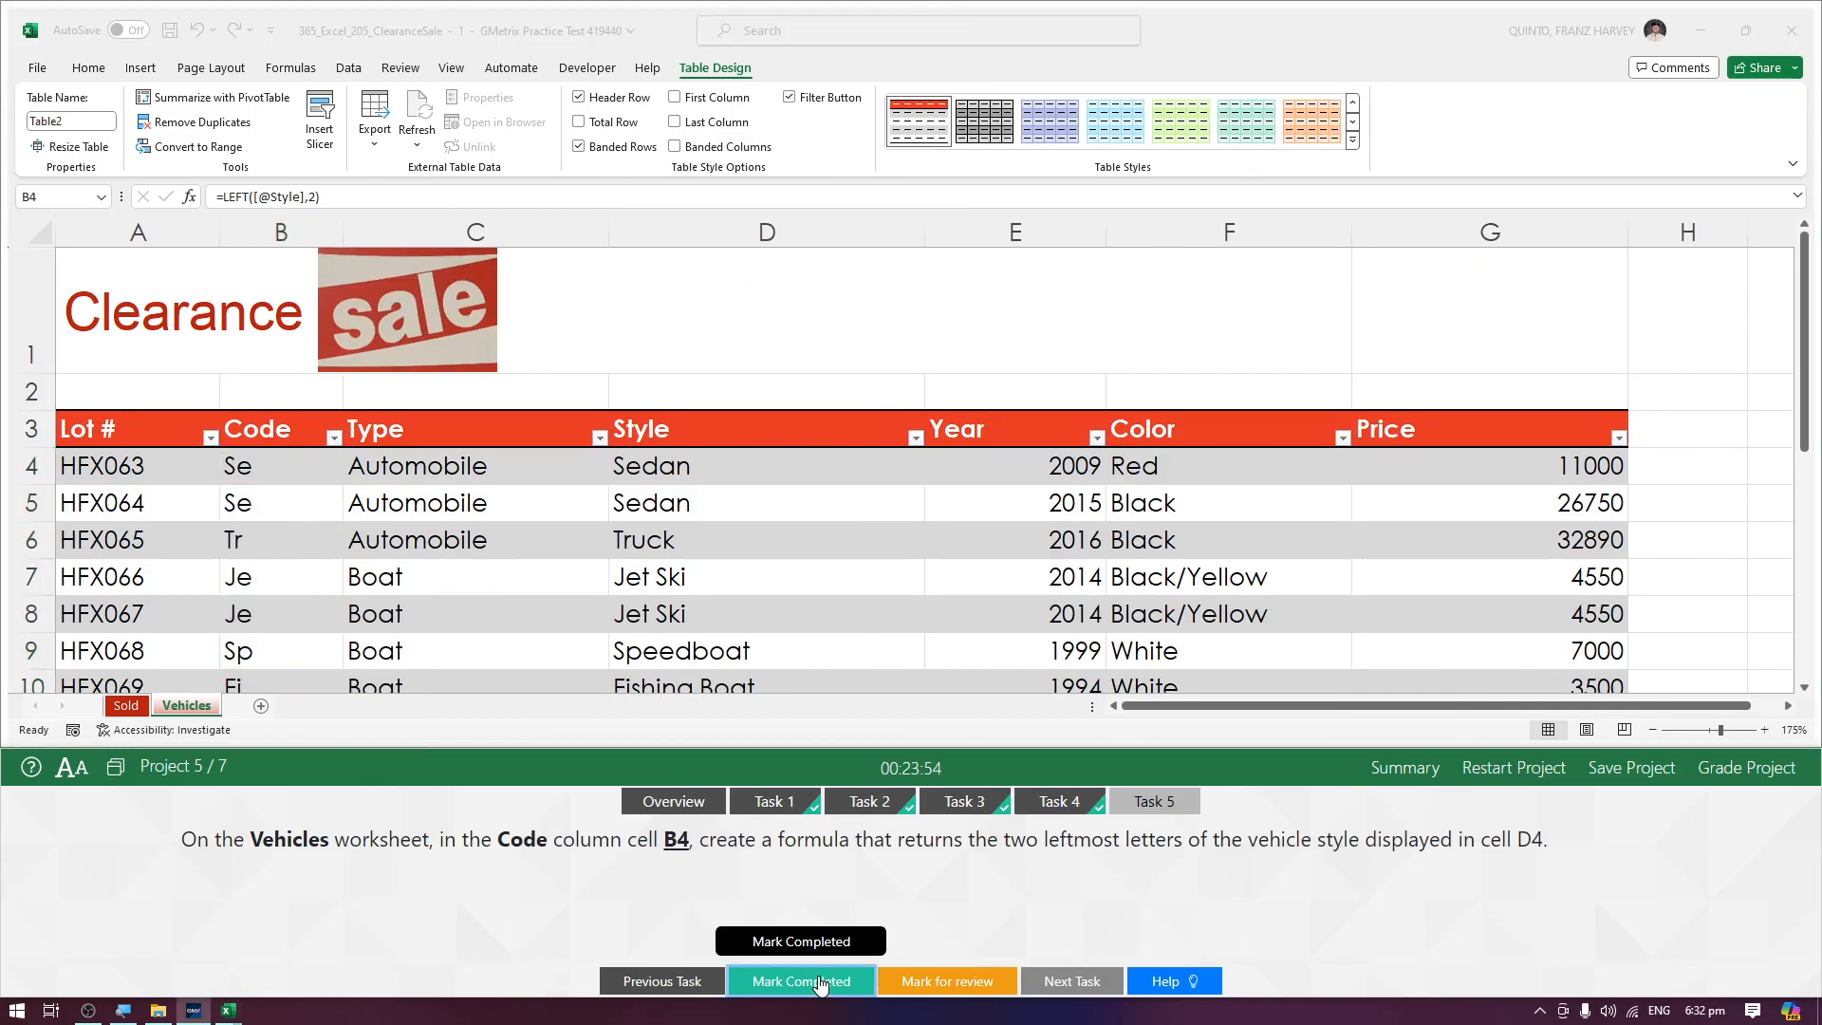
{"action": "left_click", "coordinate": [1726, 784]}
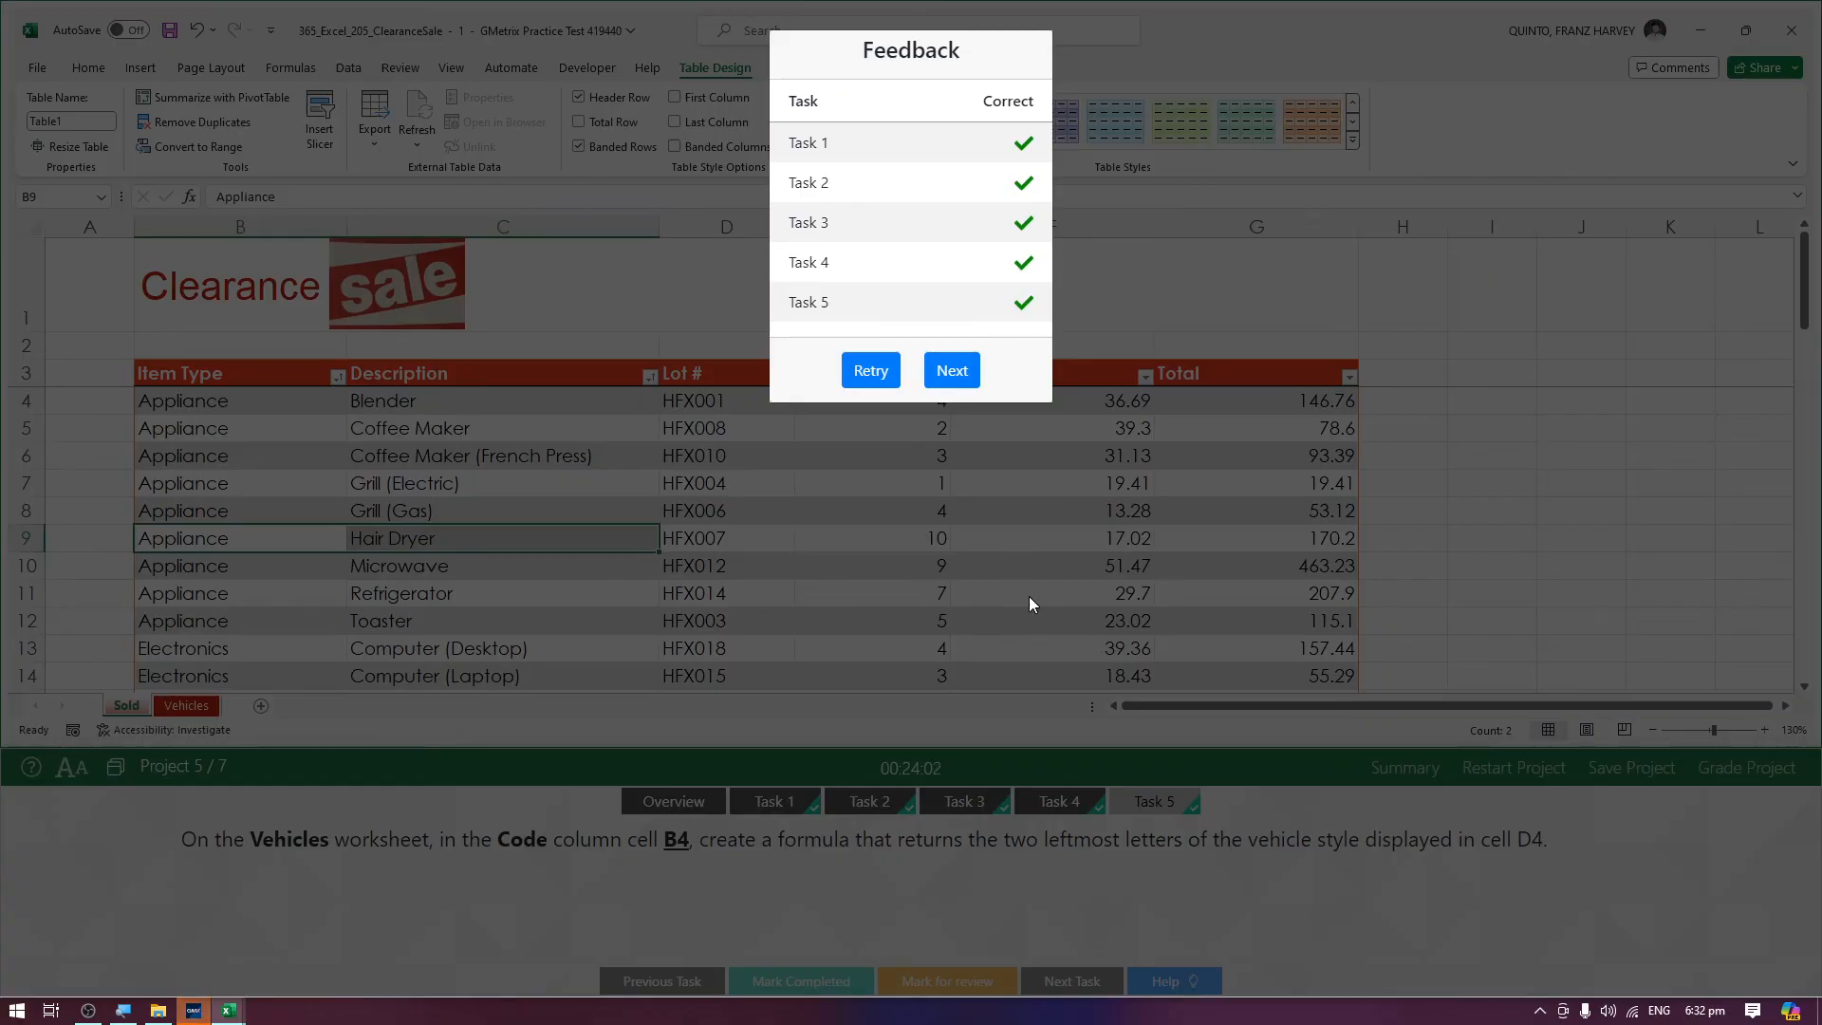
{"action": "left_click", "coordinate": [952, 370]}
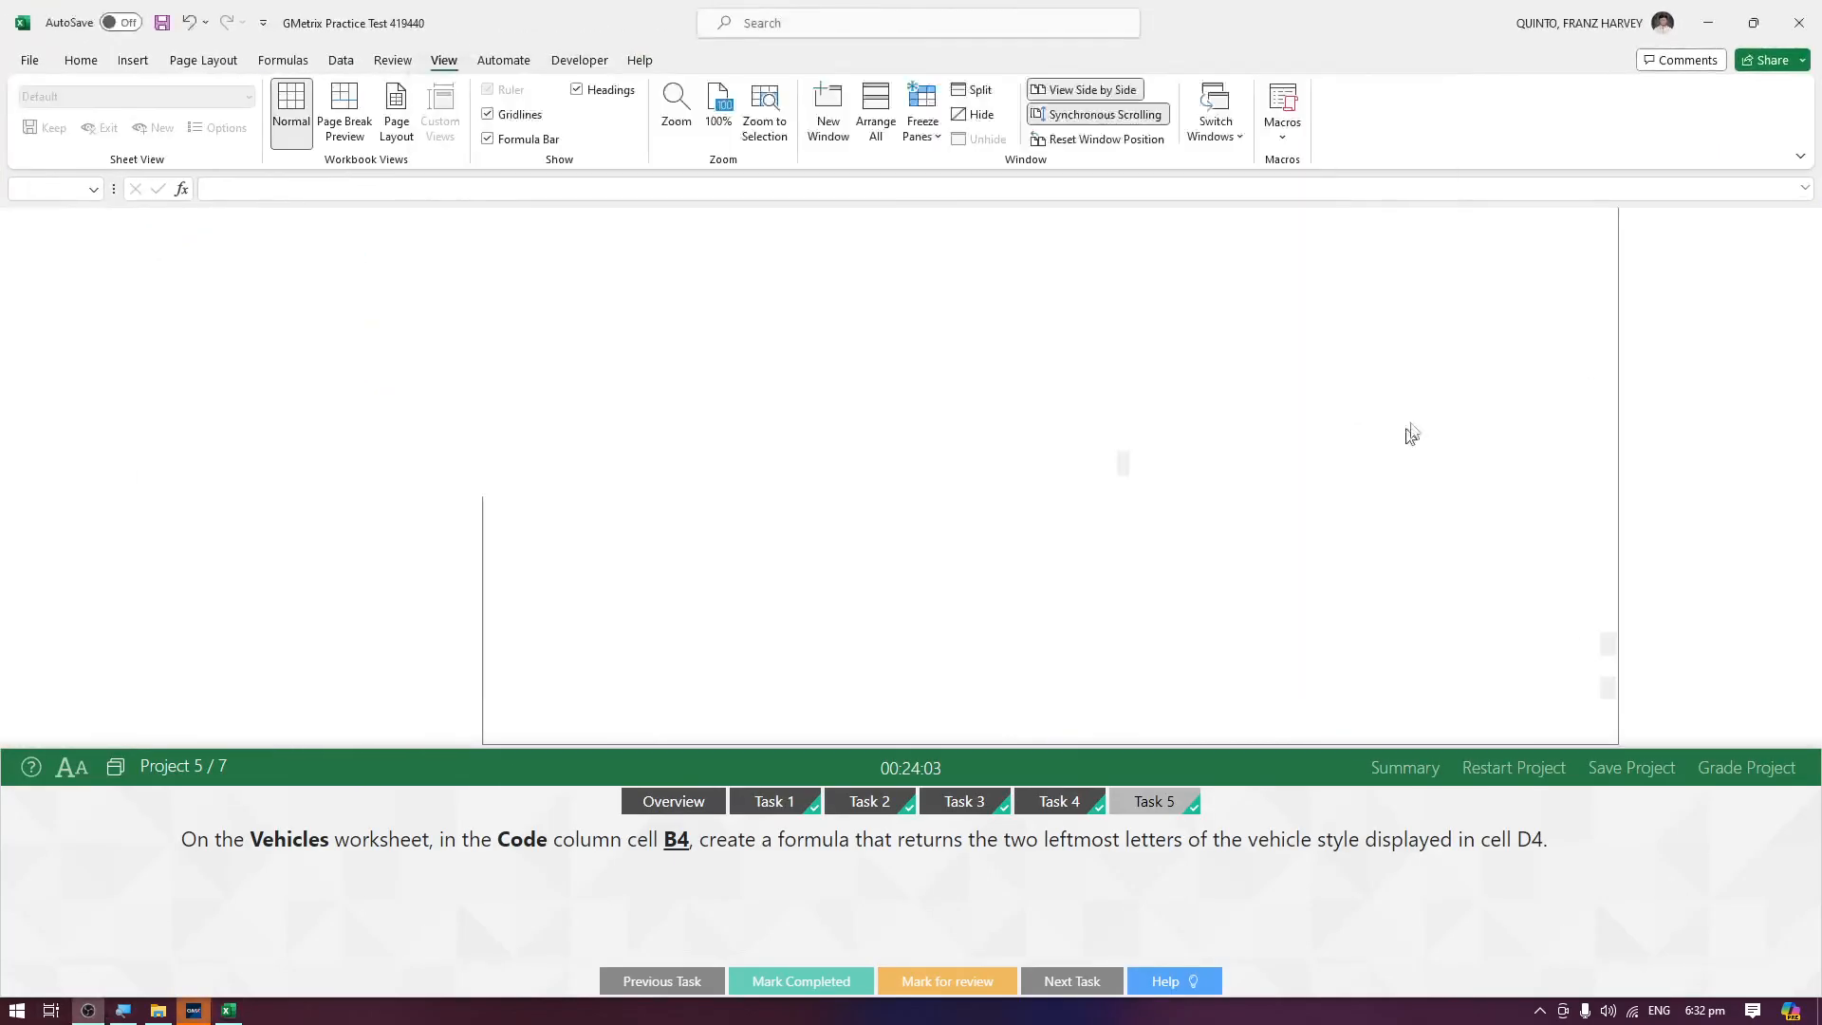